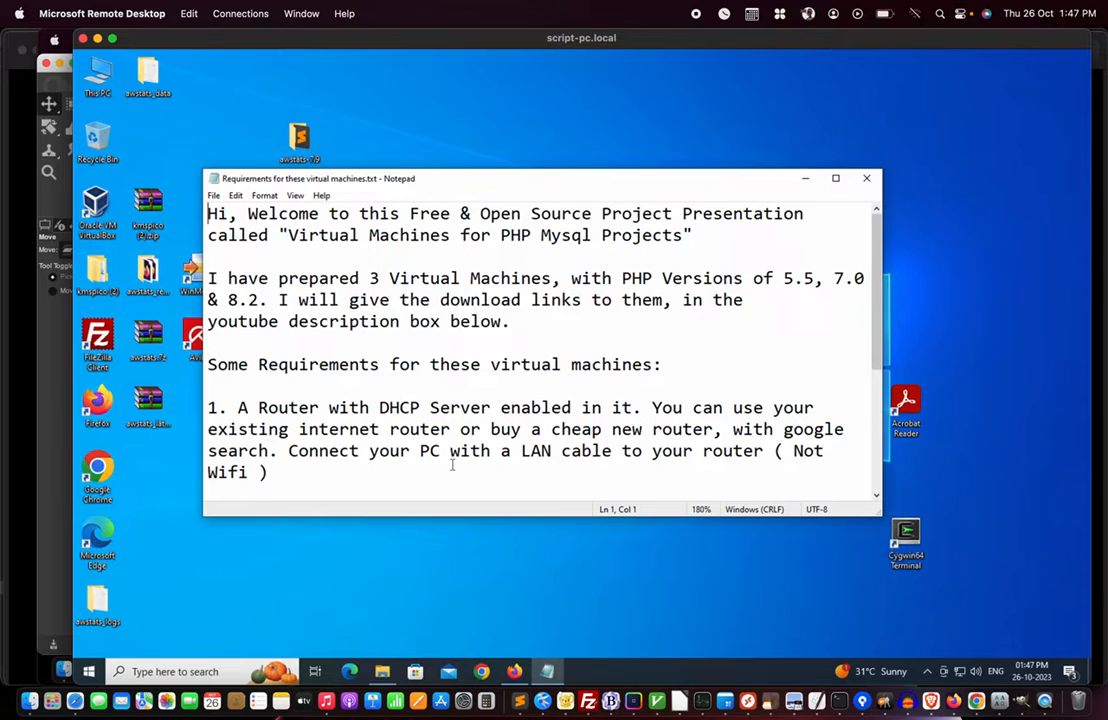
- Bring up the VirtualBox_Softwares folder window from the taskbar
scroll(452, 465, down, 1)
scroll(452, 462, down, 1)
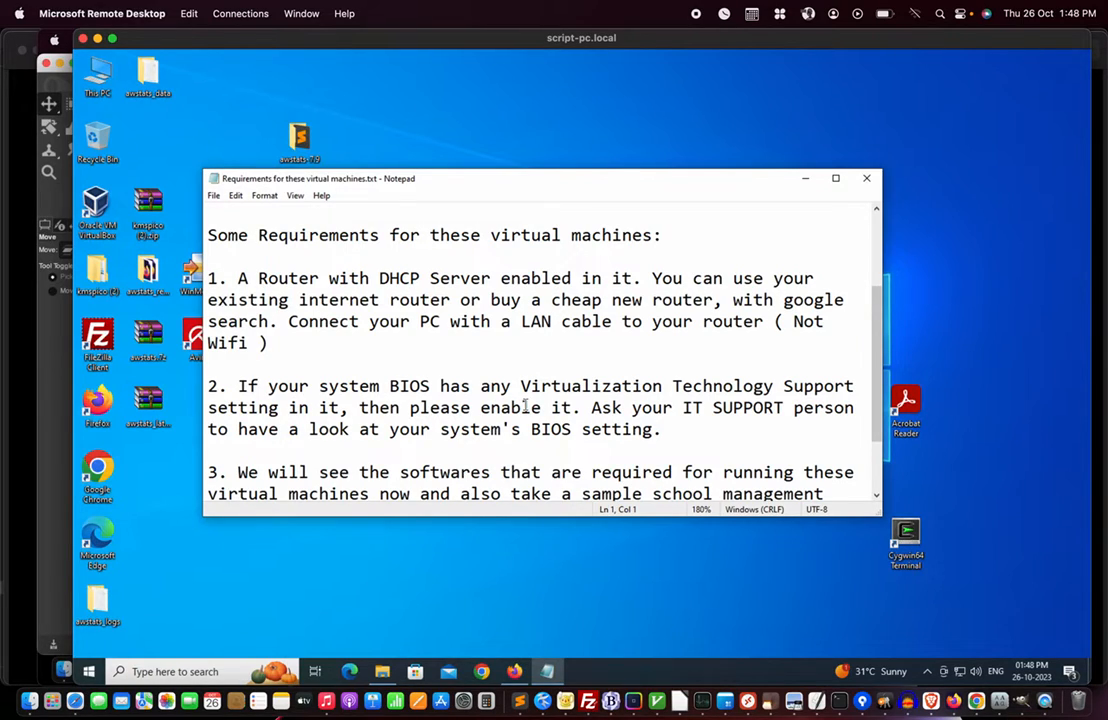
scroll(524, 405, down, 2)
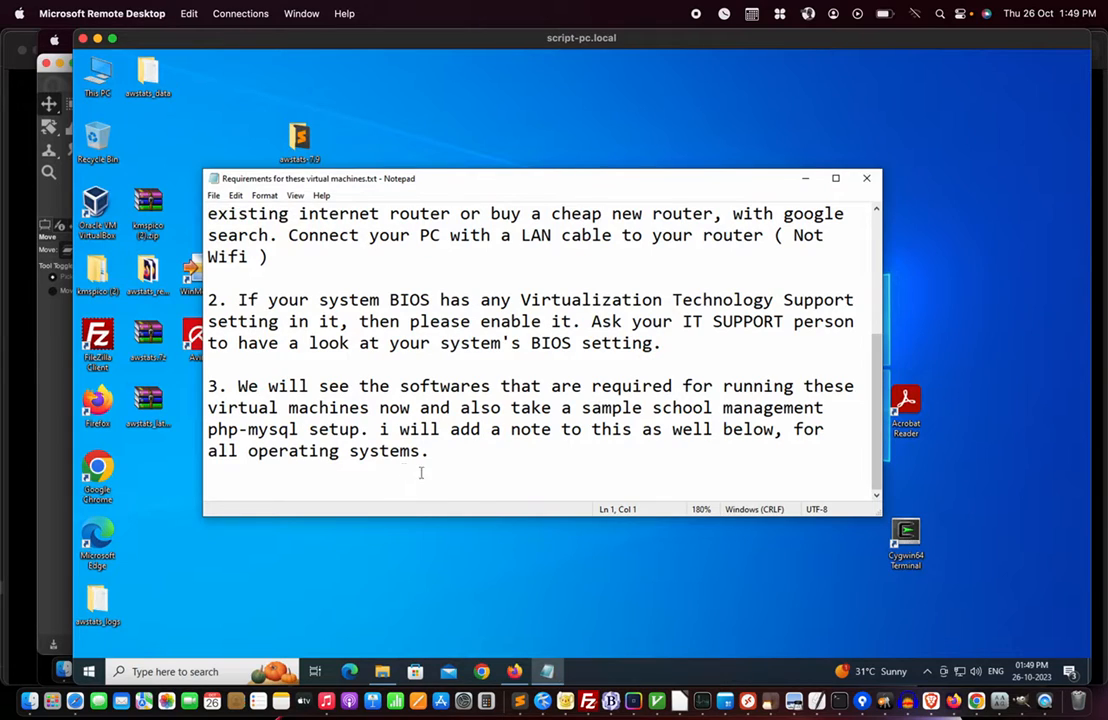
mouse_move(384, 676)
click(384, 676)
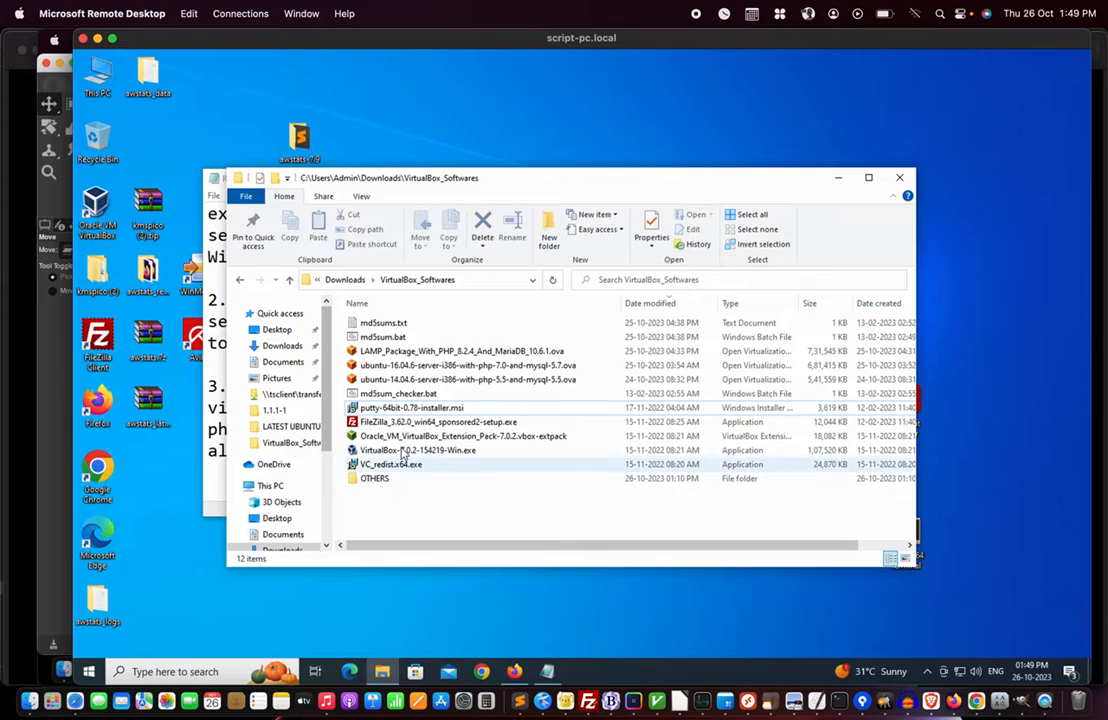
- Highlight the five required installers, the three .ova appliance images, then VC_redist.x64.exe
shift+click(403, 408)
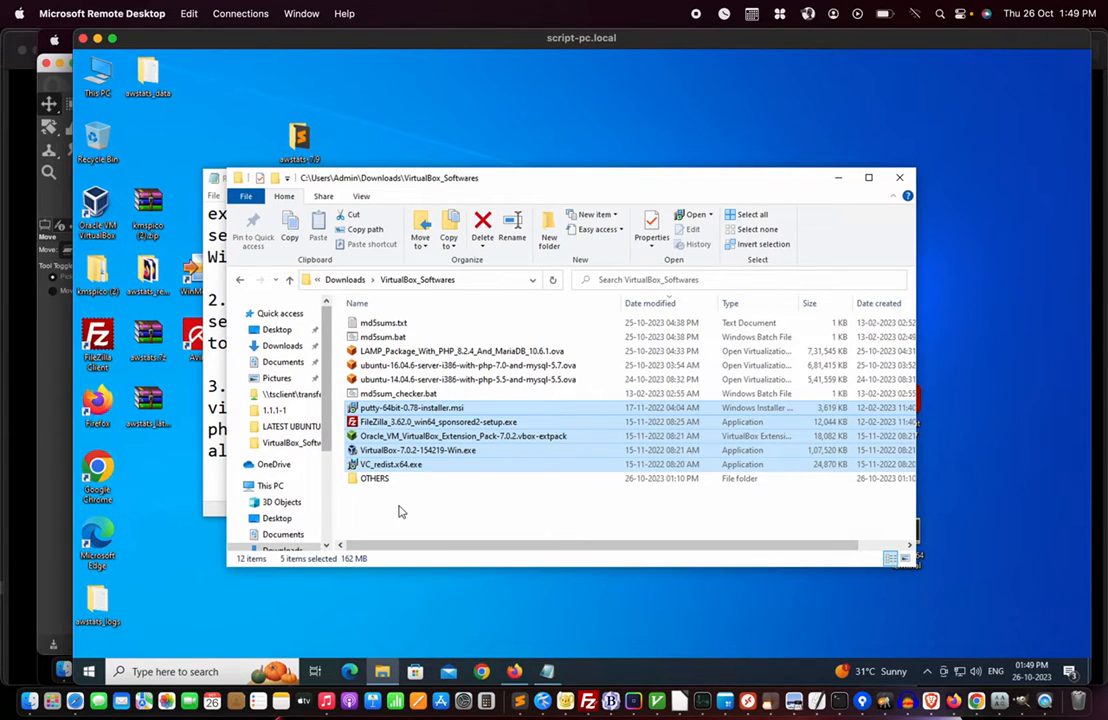
click(420, 351)
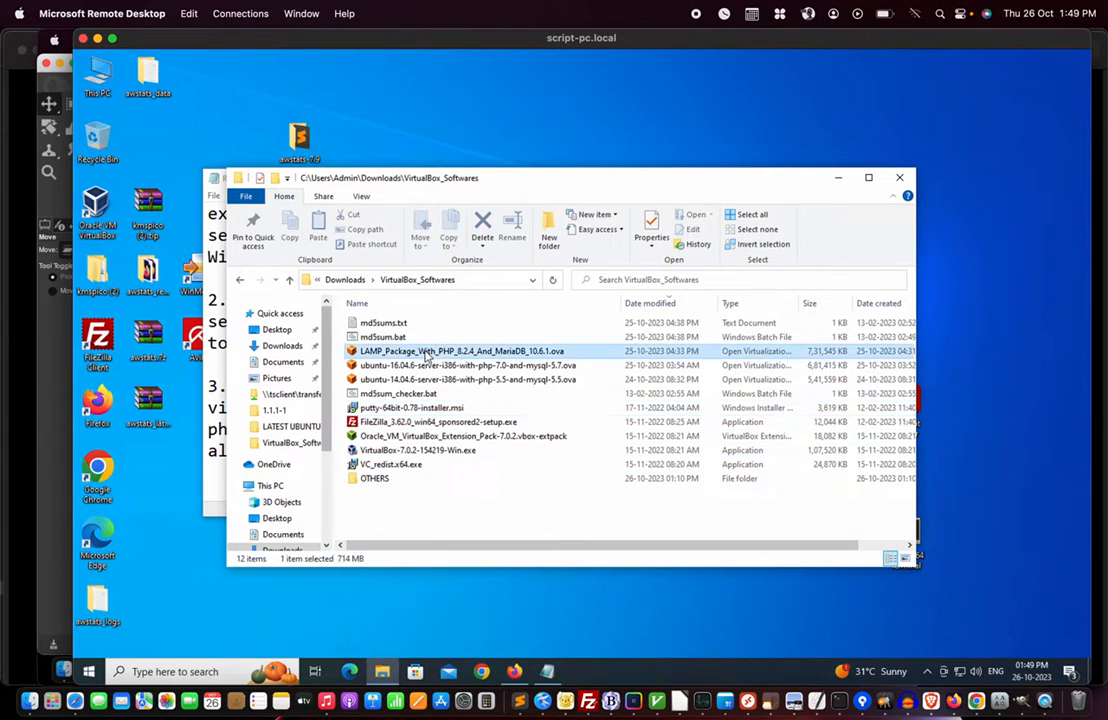
shift+click(425, 383)
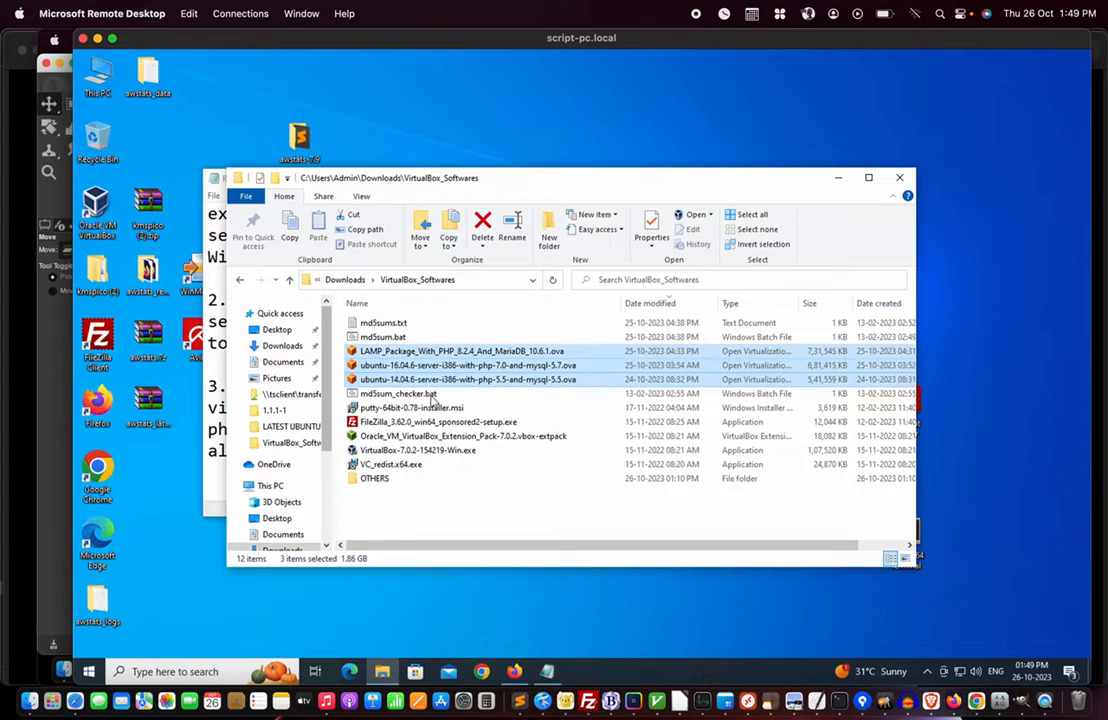
click(420, 530)
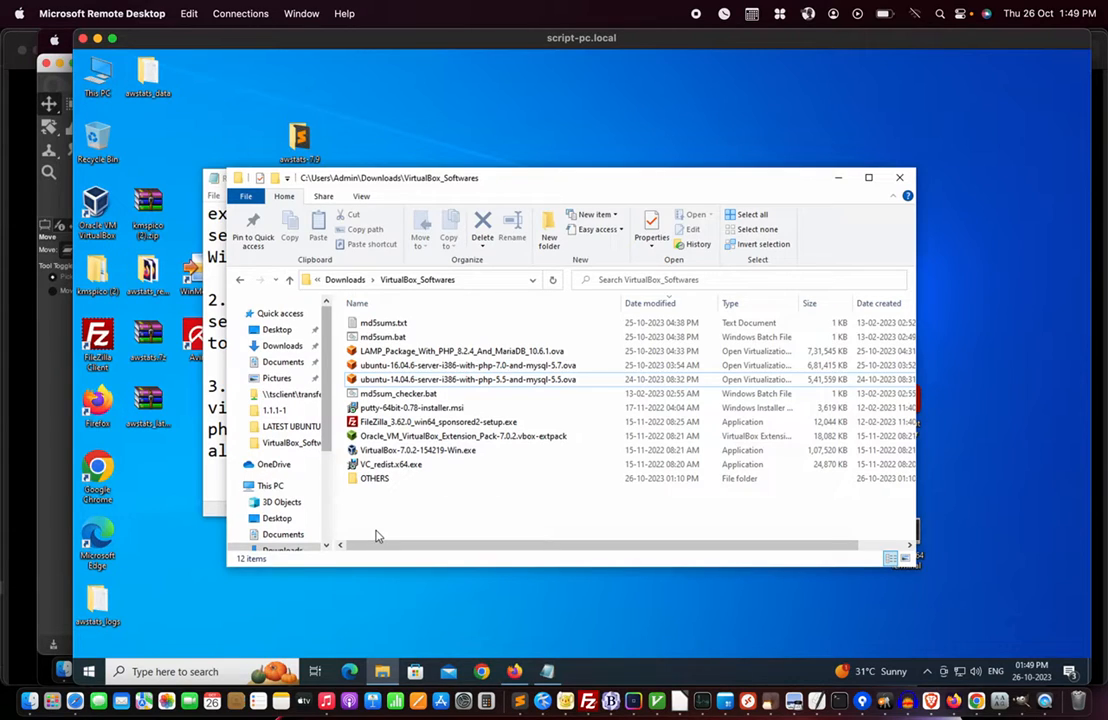
click(390, 464)
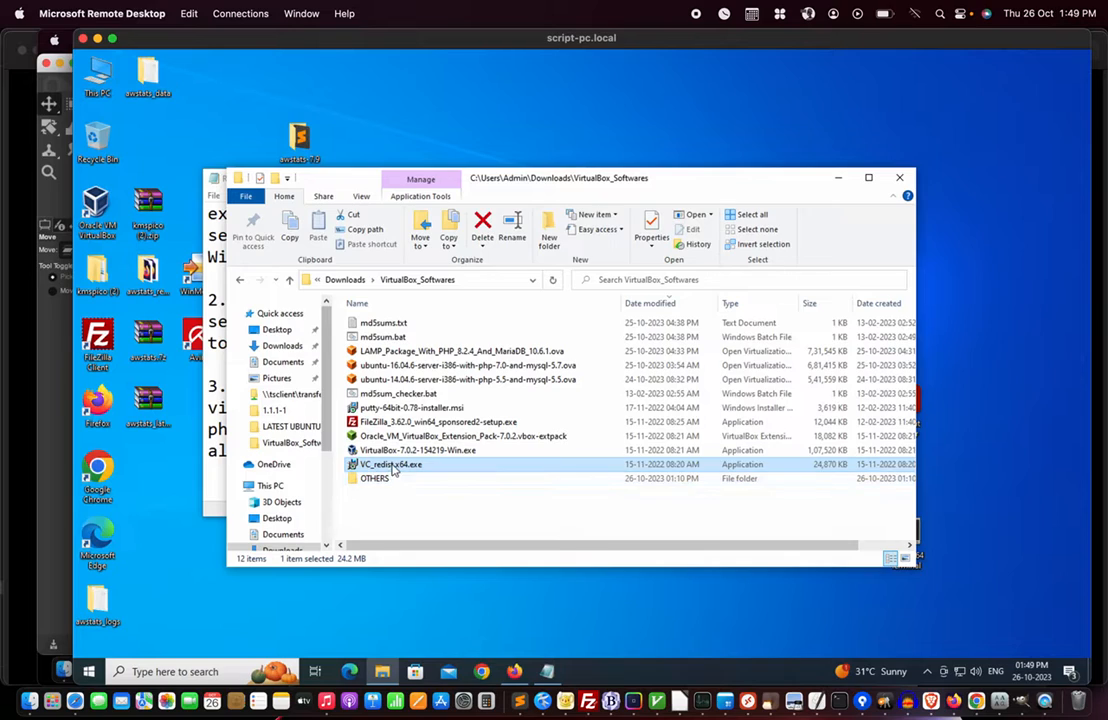
mouse_move(393, 470)
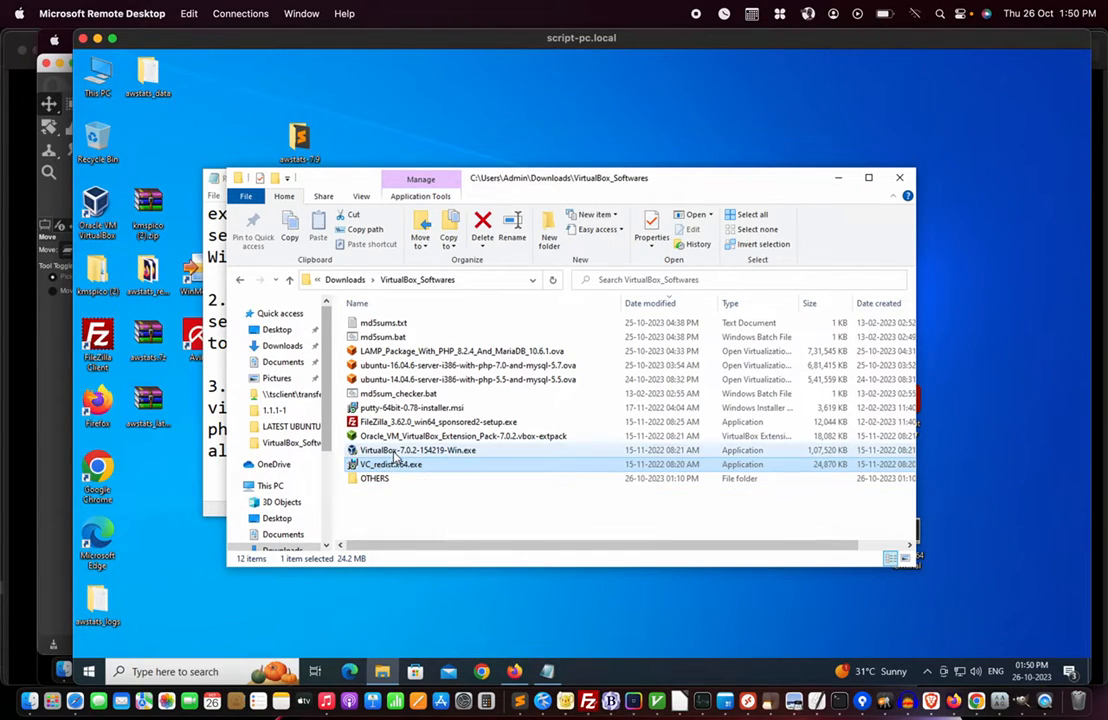
- Point out the VirtualBox 7.0.2, Extension Pack, FileZilla and PuTTY installers, then all five together
click(394, 452)
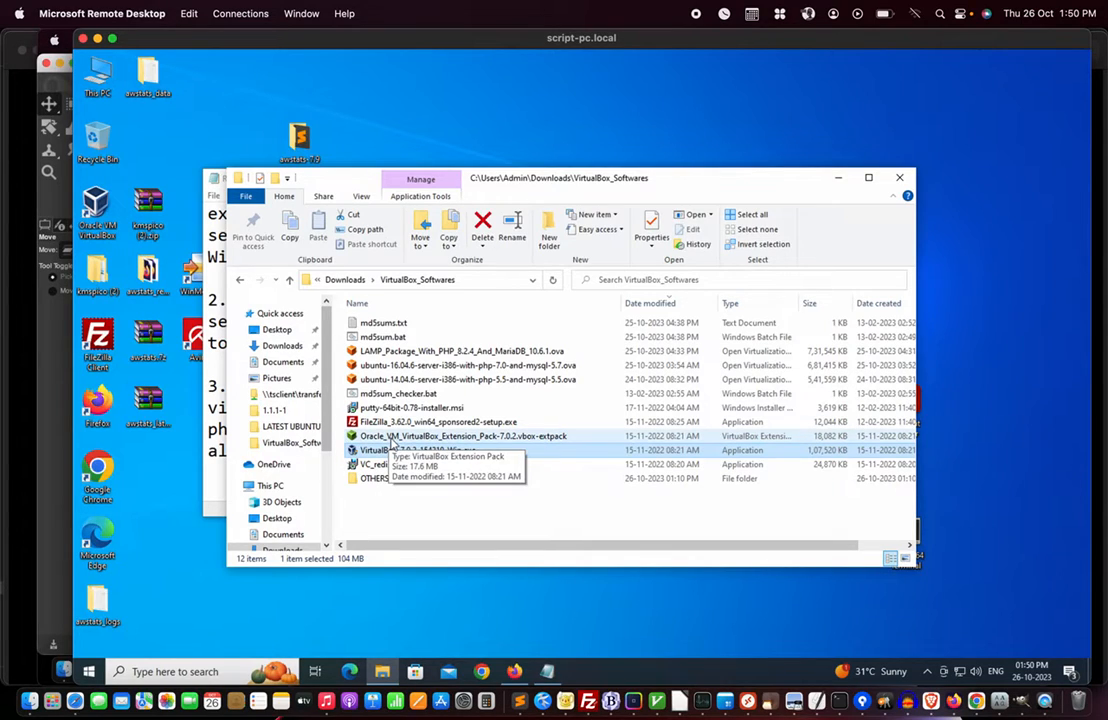
click(393, 440)
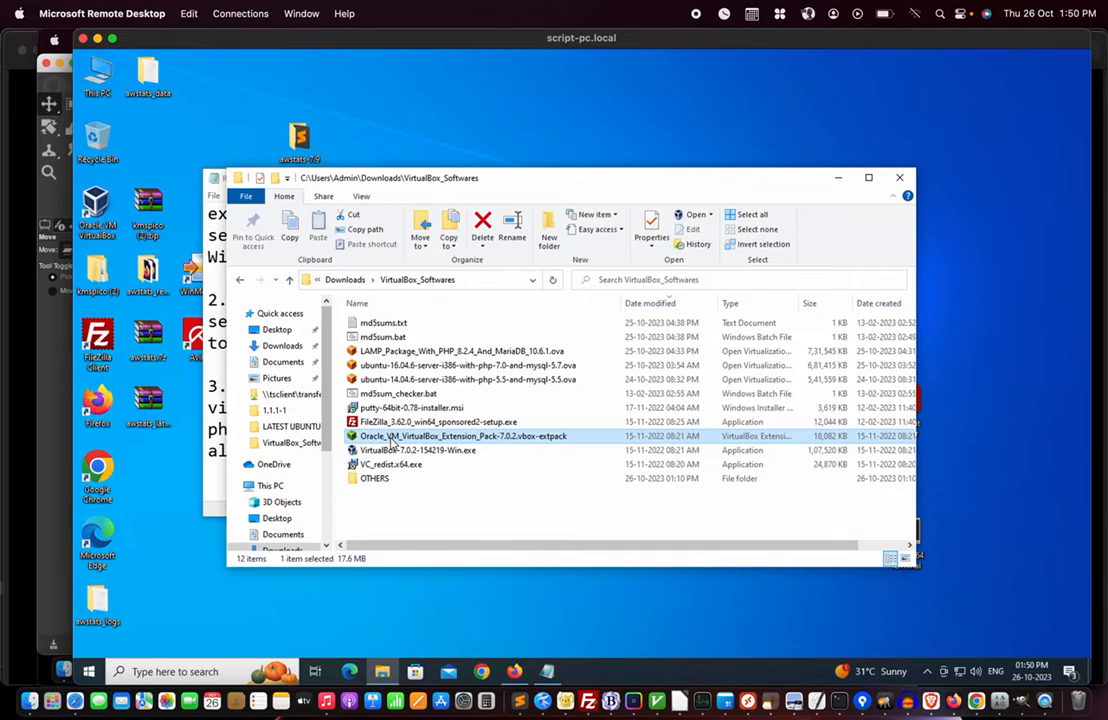
click(382, 451)
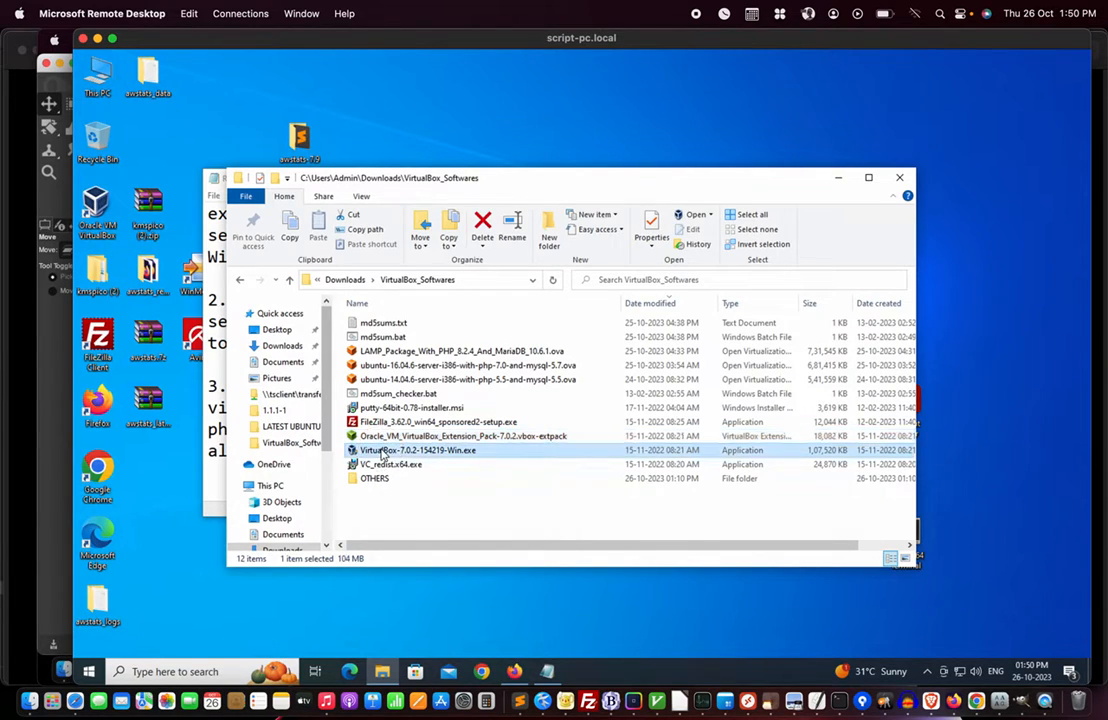
click(388, 422)
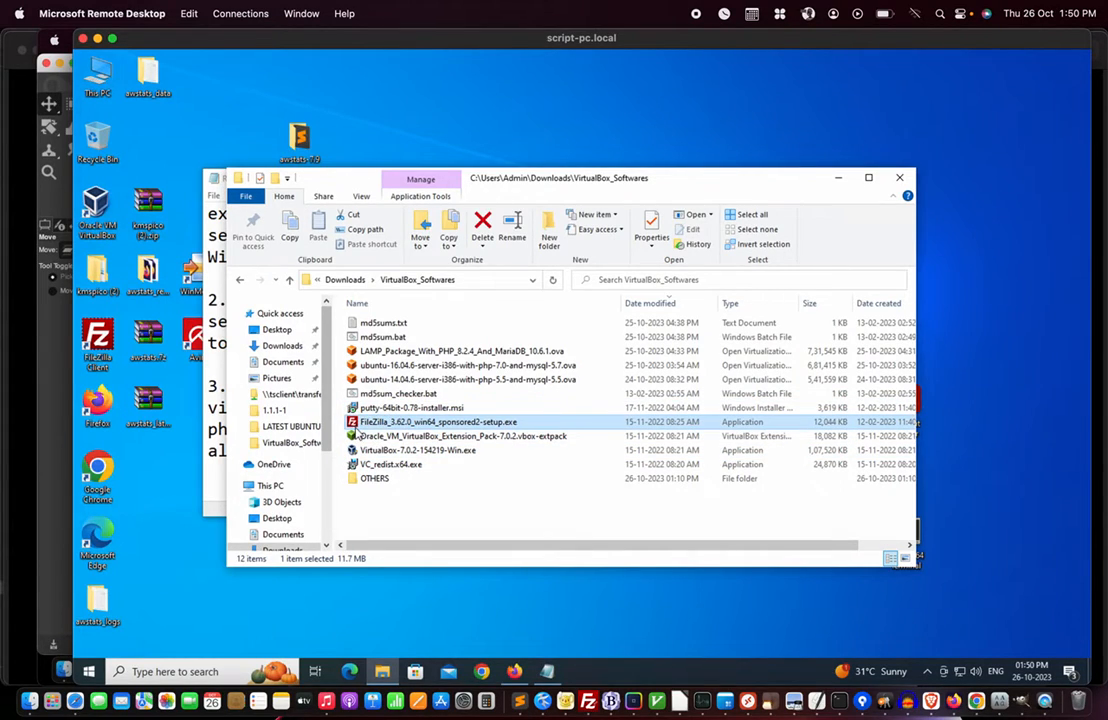
click(383, 410)
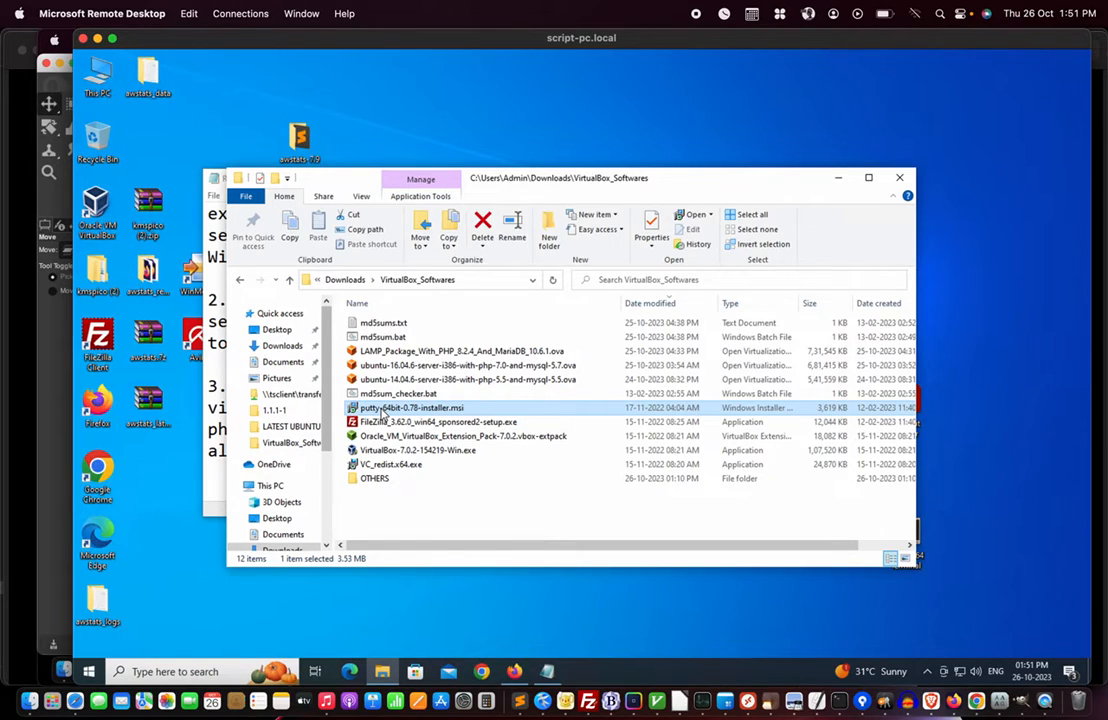
shift+click(386, 464)
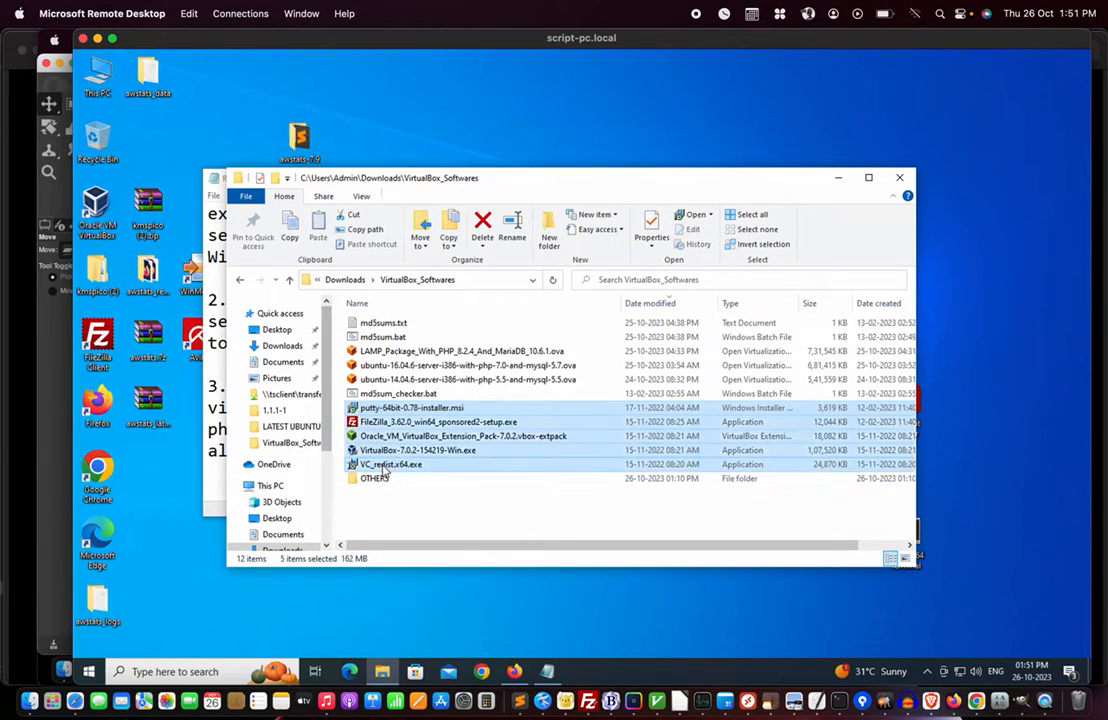
click(445, 519)
- Select the .ova images and open the ubuntu-14.04.6 PHP 5.5/MySQL 5.5 image for import
click(430, 380)
shift+click(425, 354)
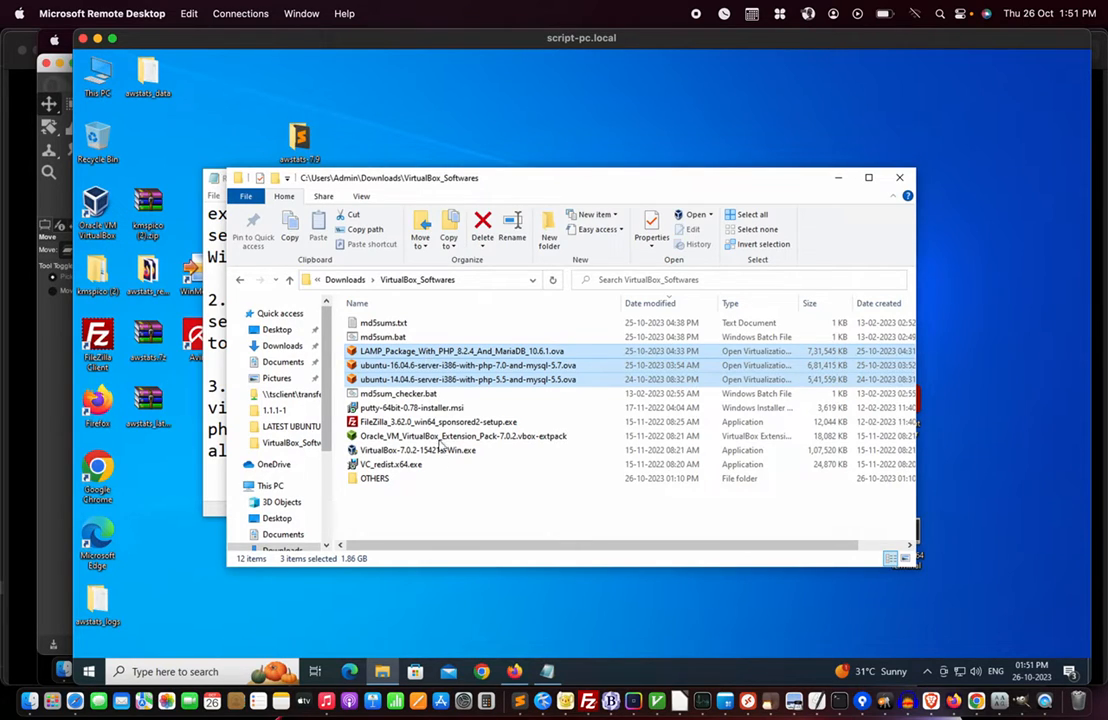
click(433, 502)
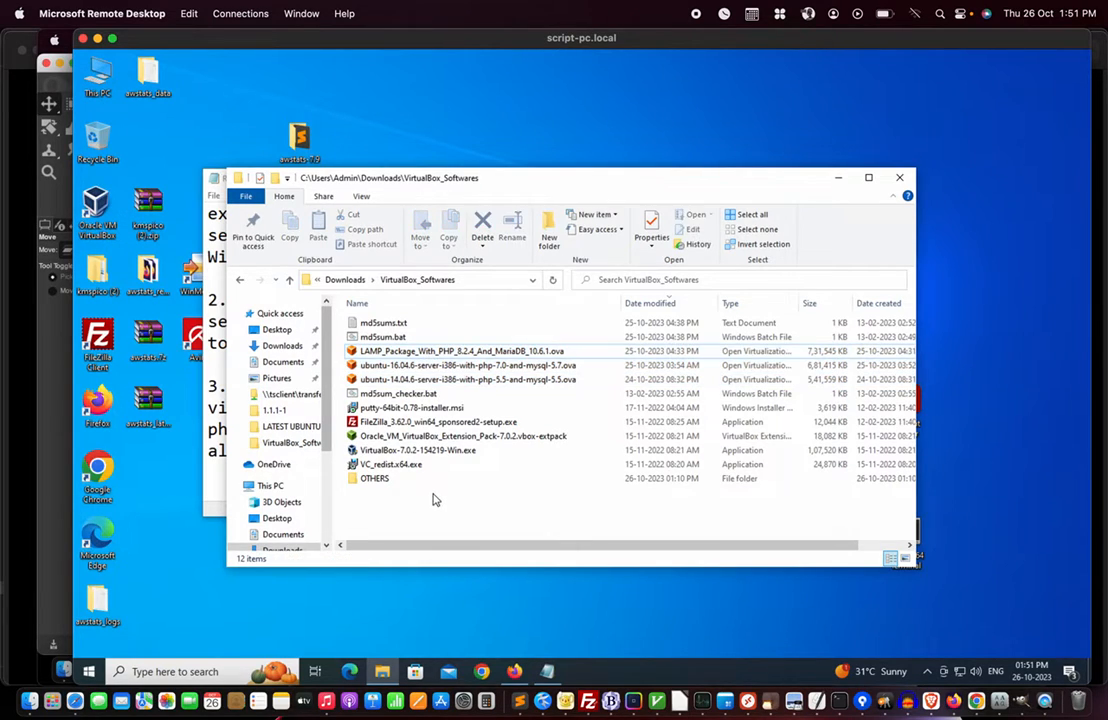
click(440, 382)
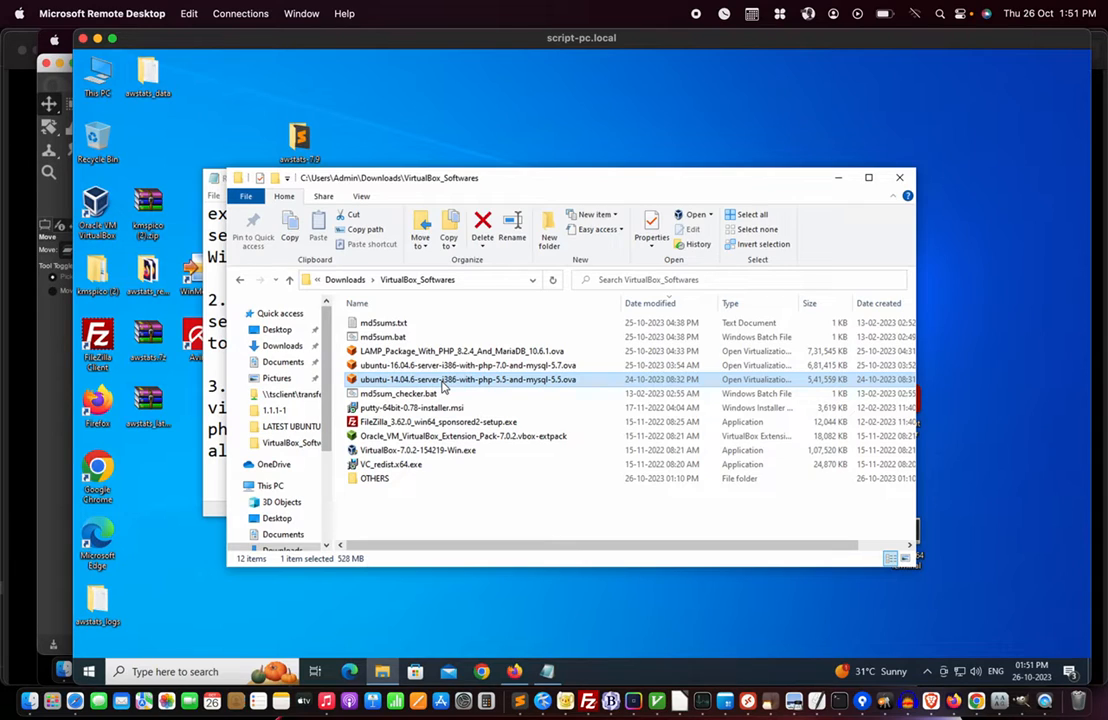
double_click(442, 382)
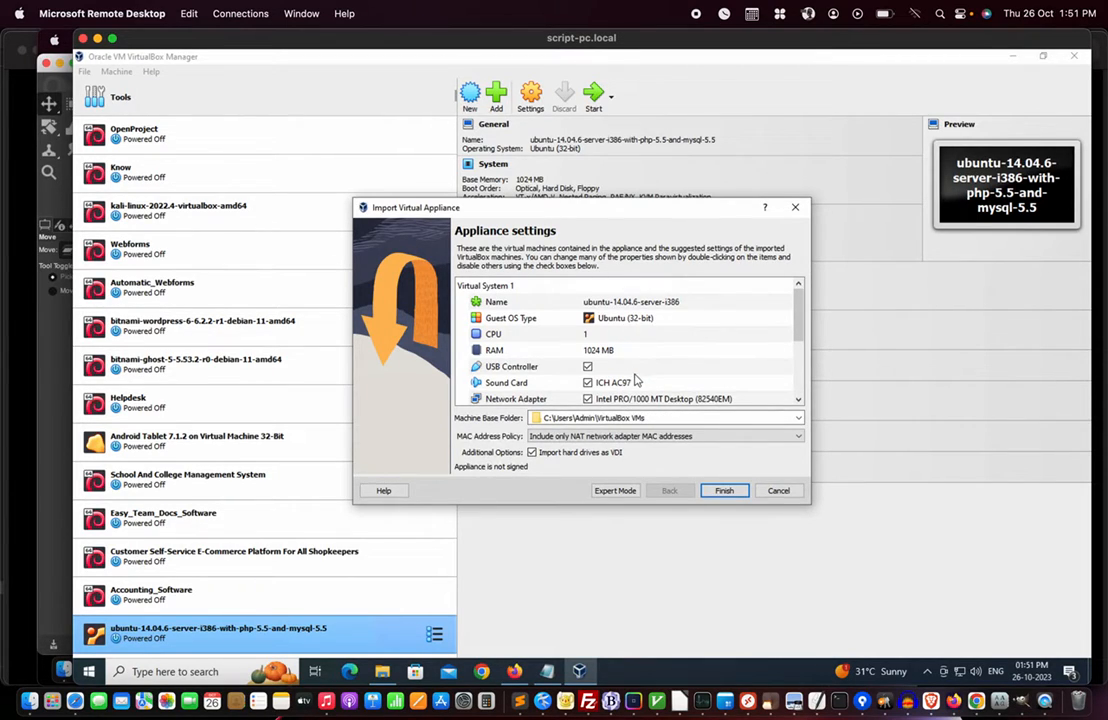
- Review the 1 CPU, 1024 MB appliance settings, then cancel the import
scroll(636, 380, down, 2)
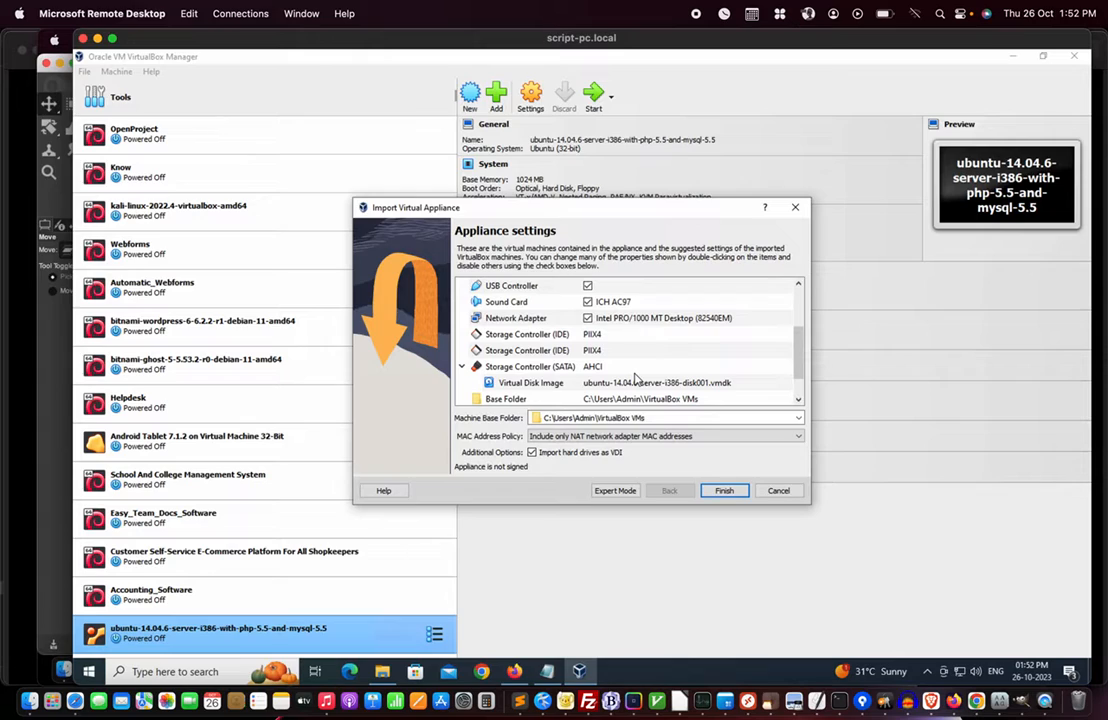
scroll(636, 378, up, 2)
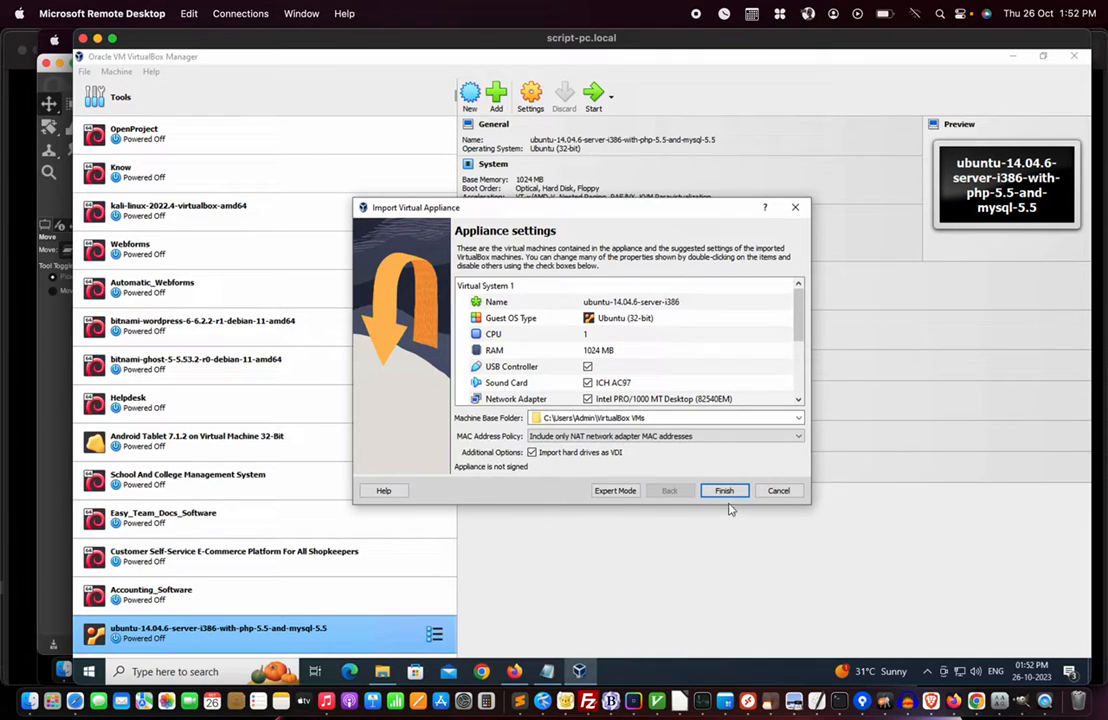
click(786, 493)
scroll(316, 590, down, 2)
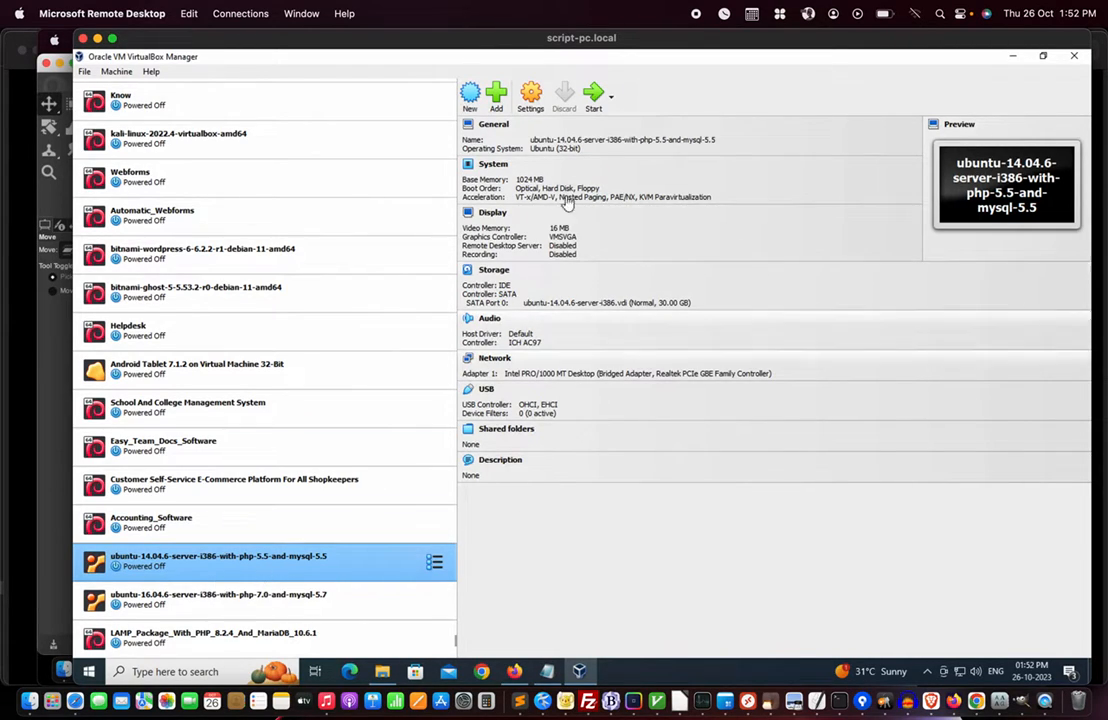
- Confirm the network adapter is Bridged to the Realtek PCIe GBE controller, then start the VM
click(532, 99)
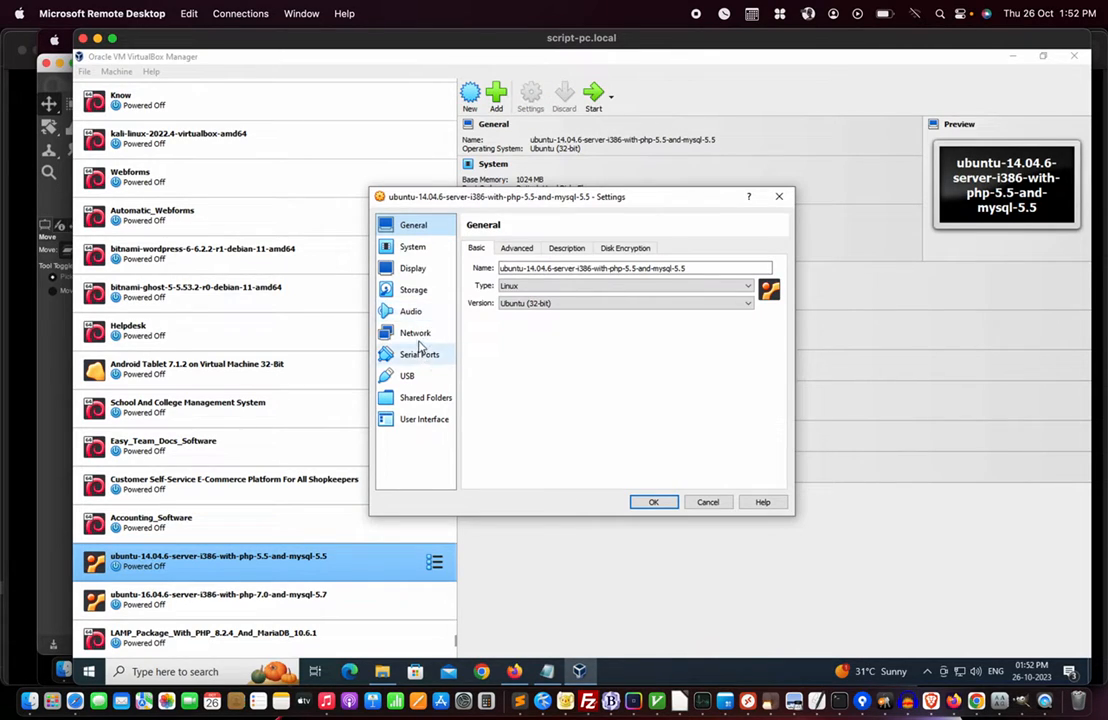
click(416, 334)
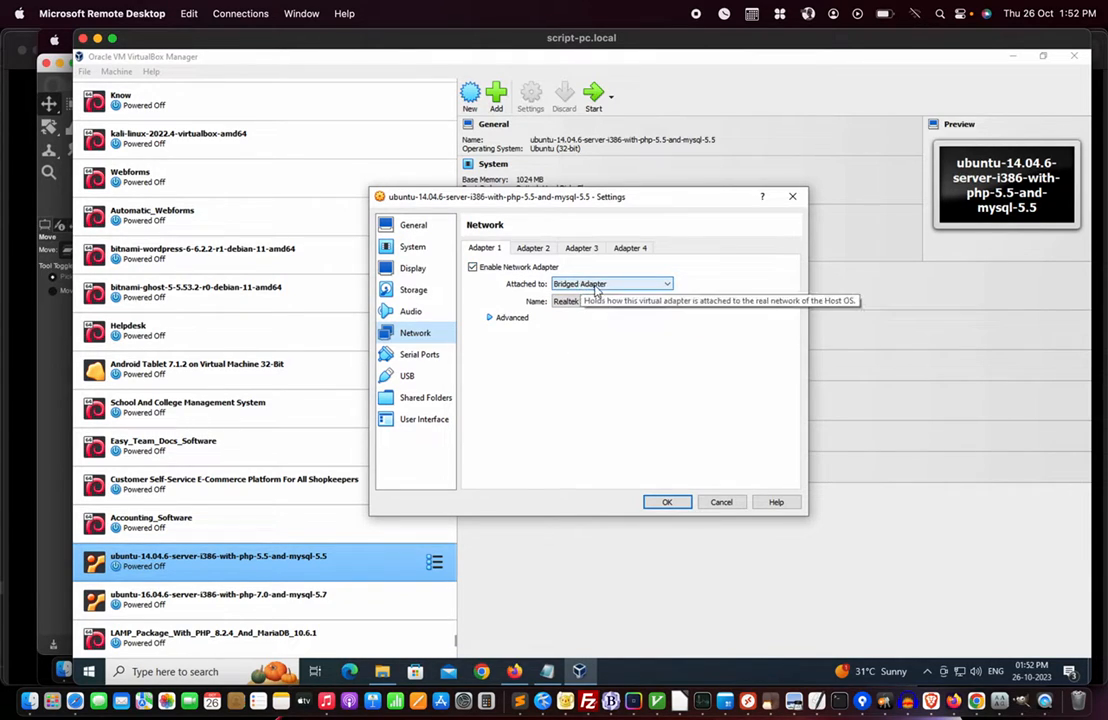
click(668, 285)
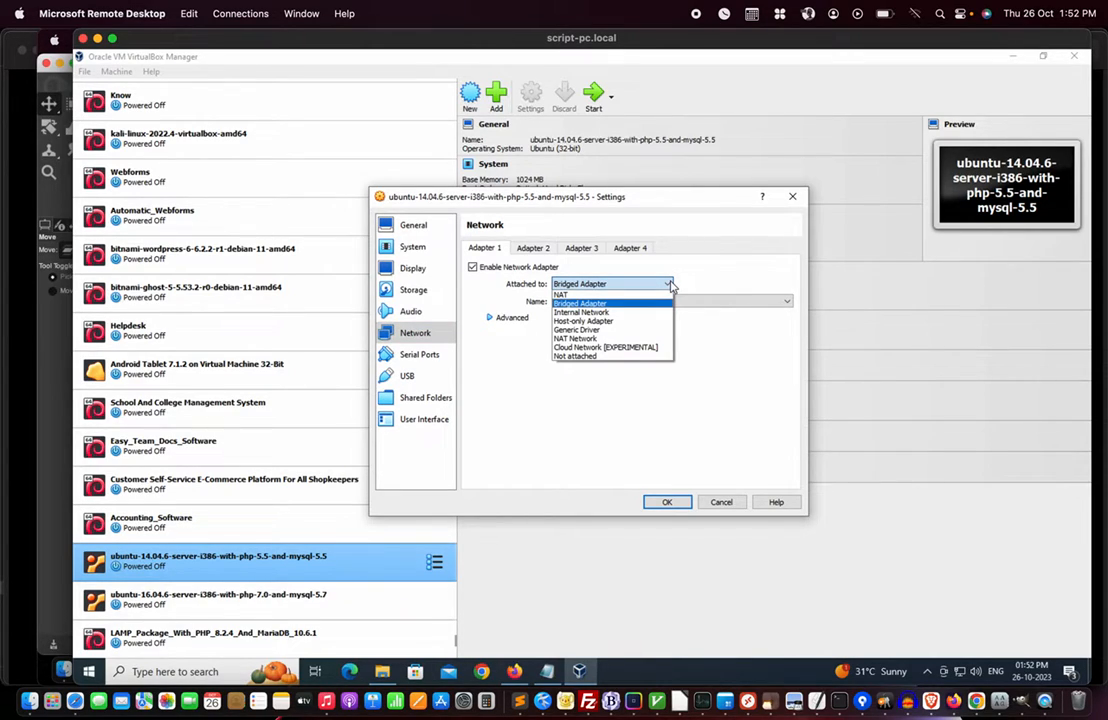
click(698, 274)
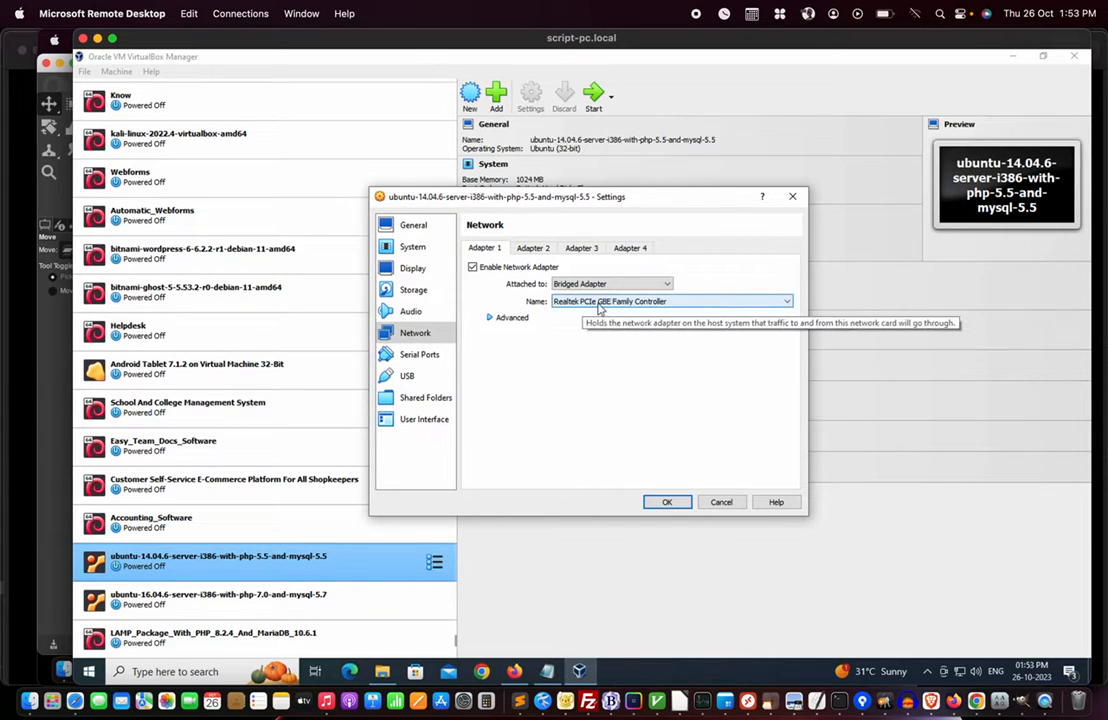
click(786, 302)
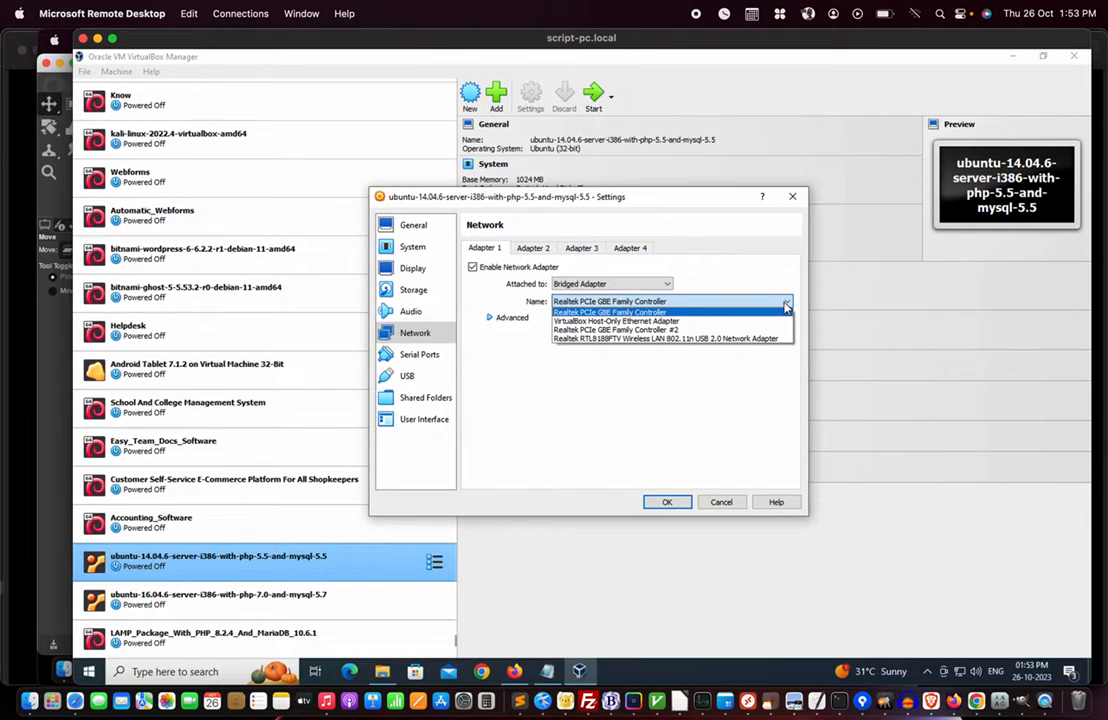
click(710, 282)
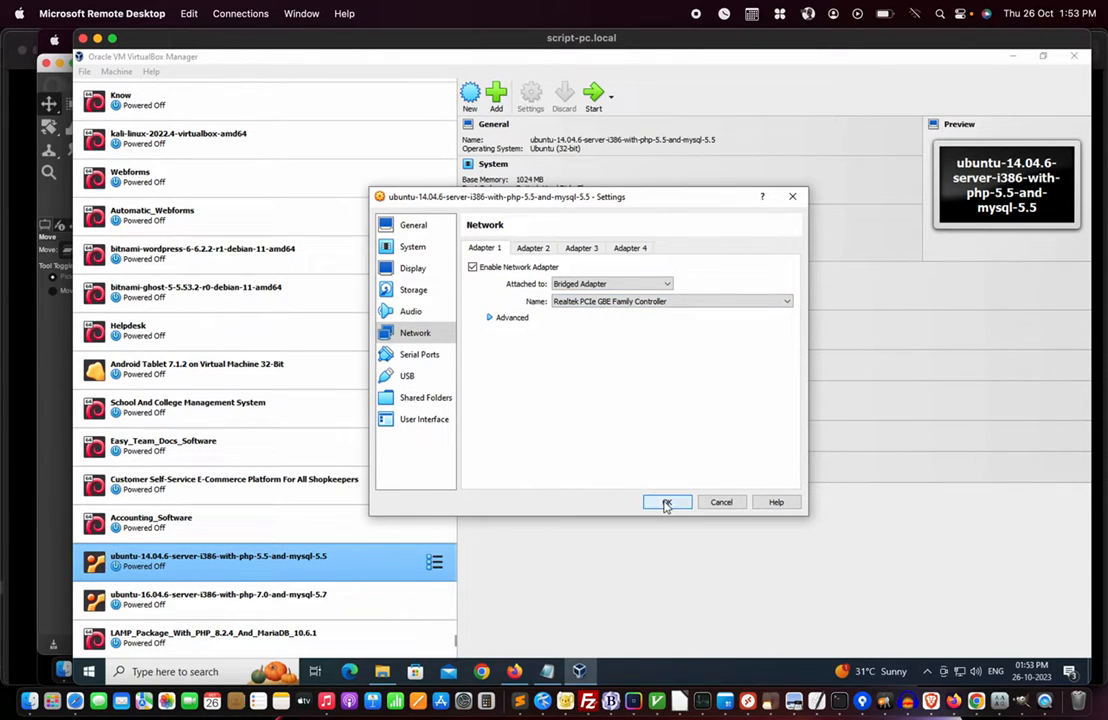
click(721, 502)
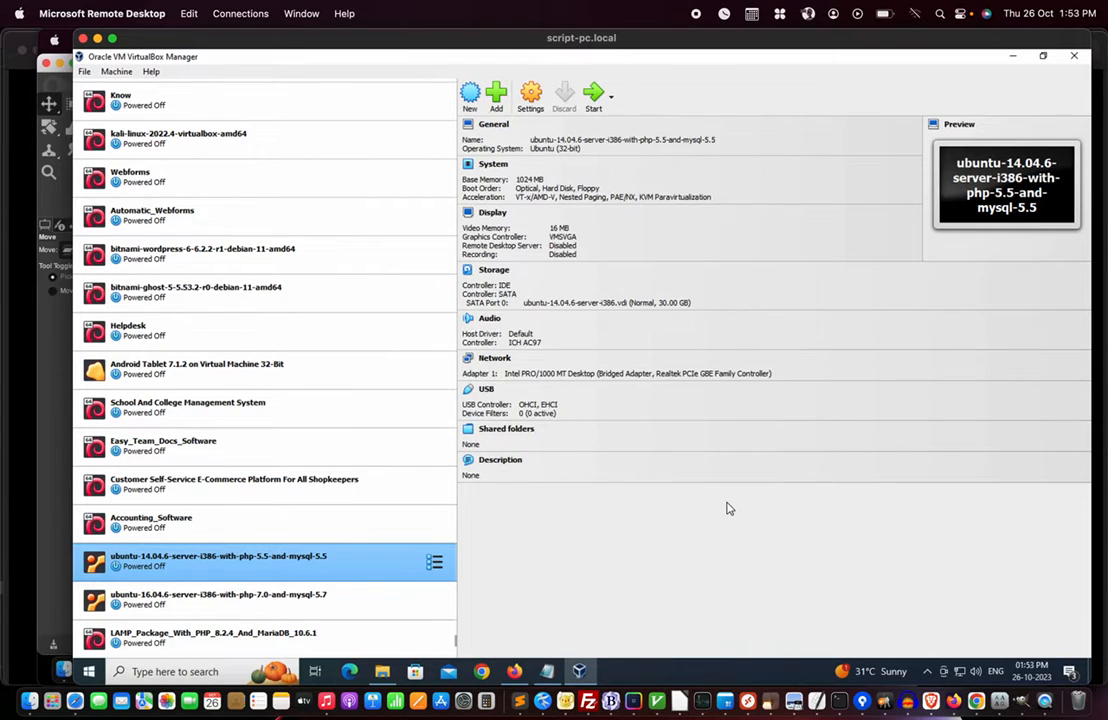
click(594, 96)
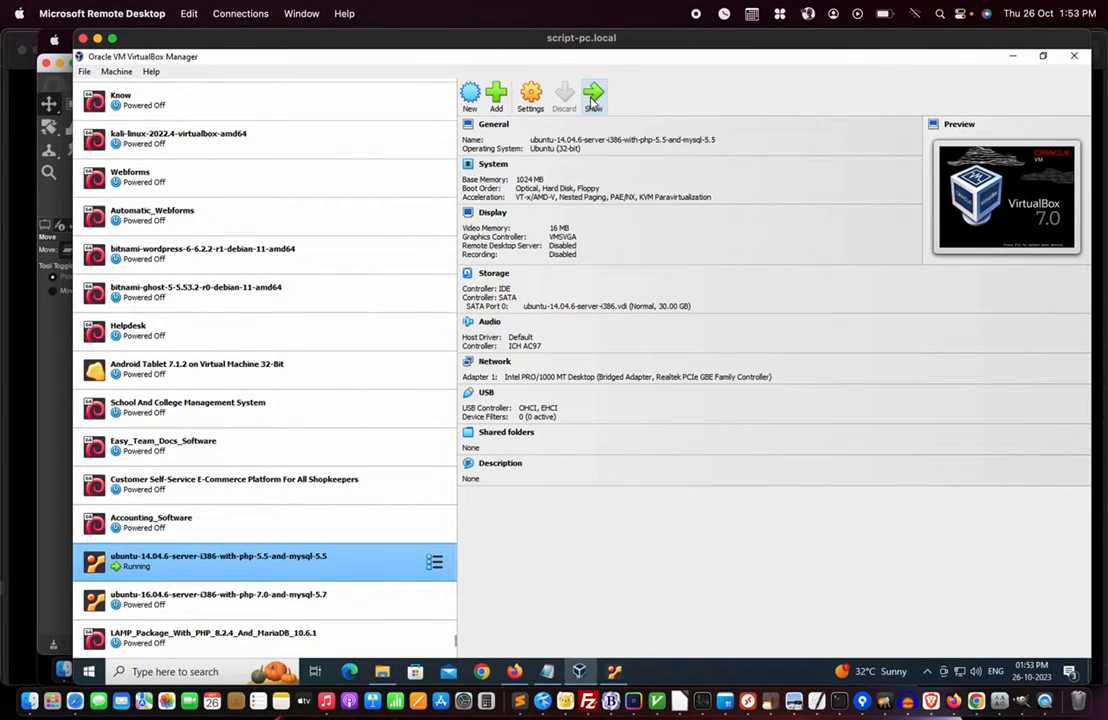
- Show the running ubuntu-14.04.6 VM's console window and capture keyboard input in it
click(614, 673)
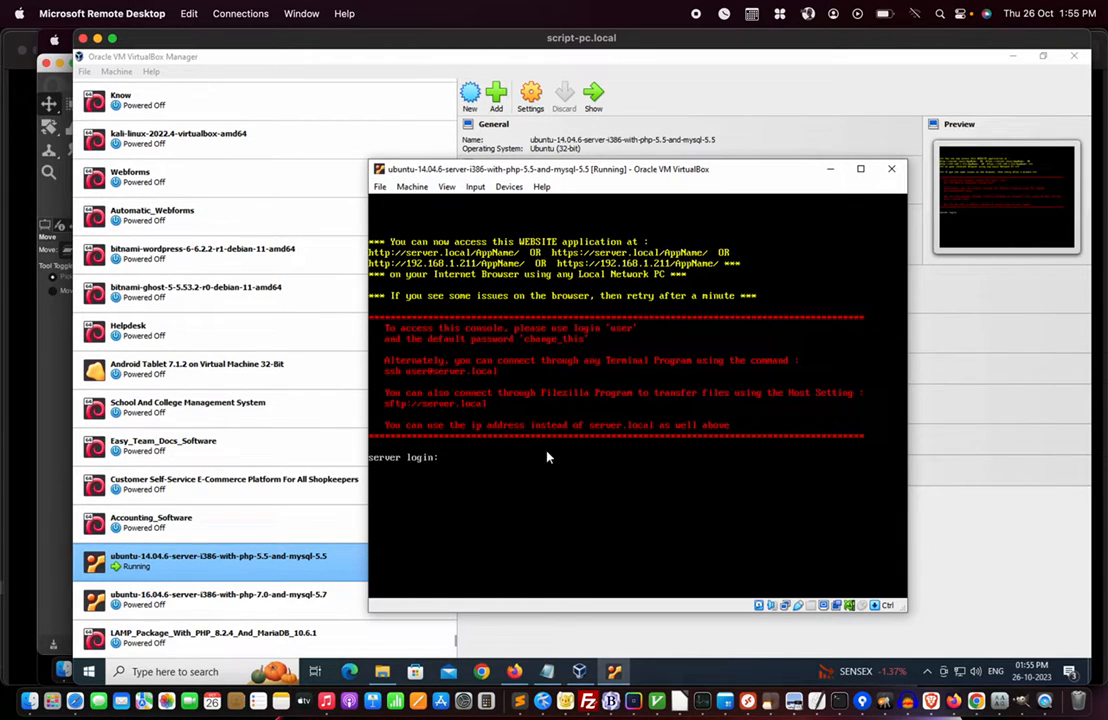
click(463, 468)
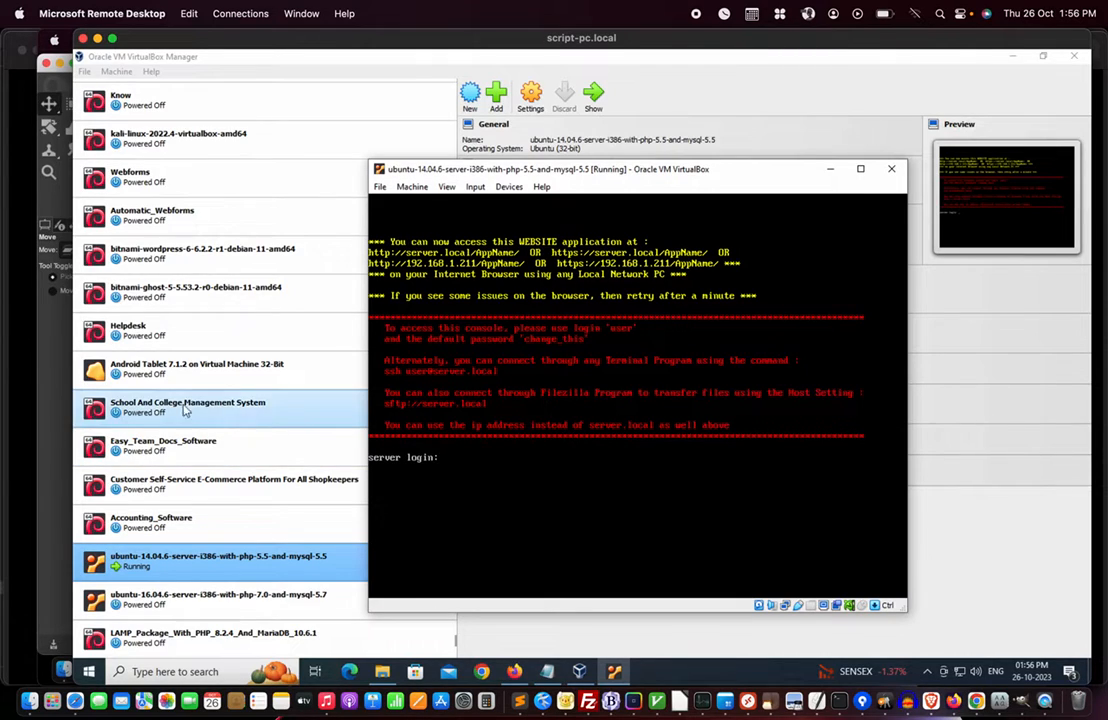
click(491, 477)
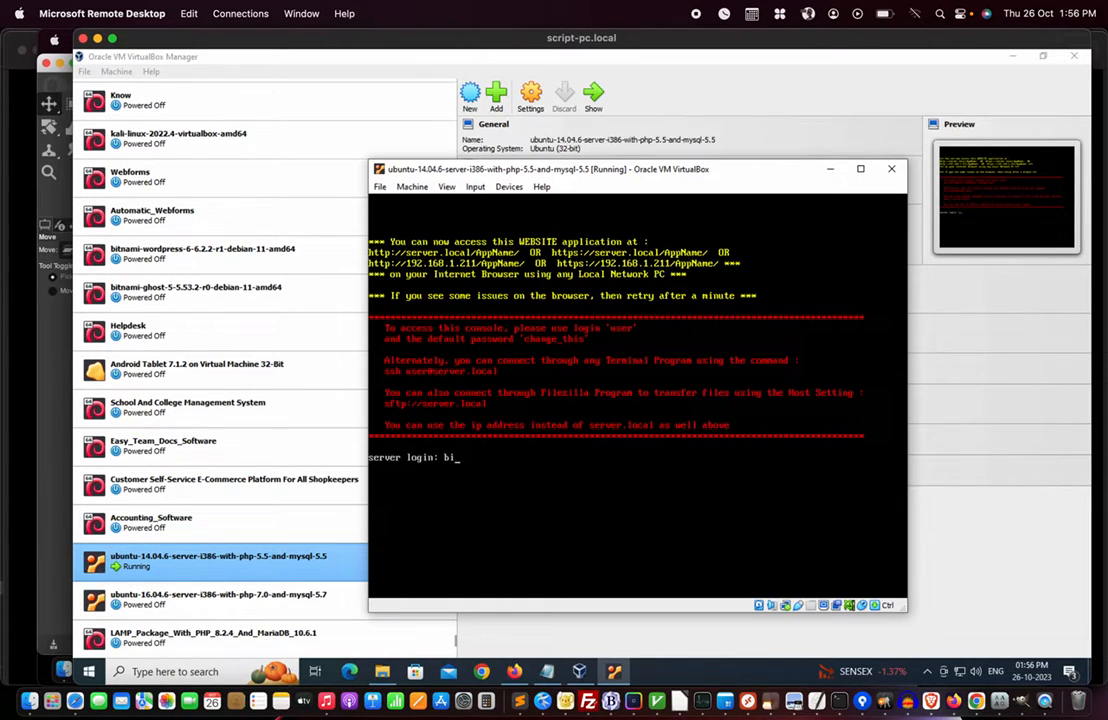
text(user)
key(Return)
key(Return)
key(Return)
key(Return)
key(Return)
key(Return)
key(Return)
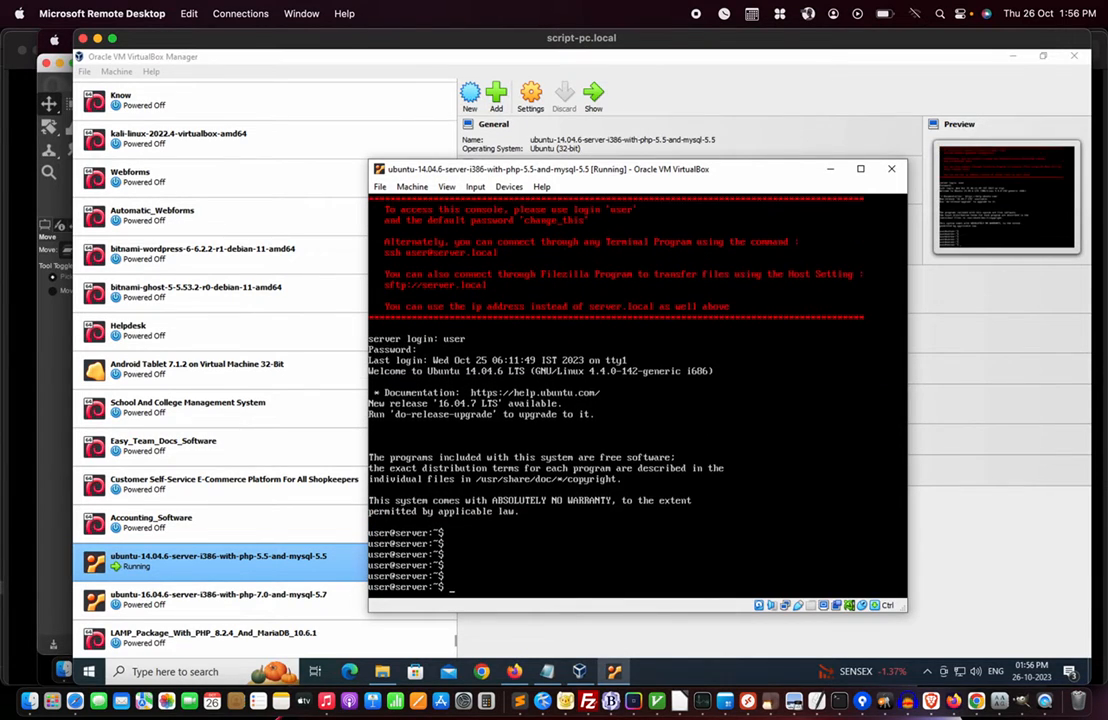
text(passwd)
key(Return)
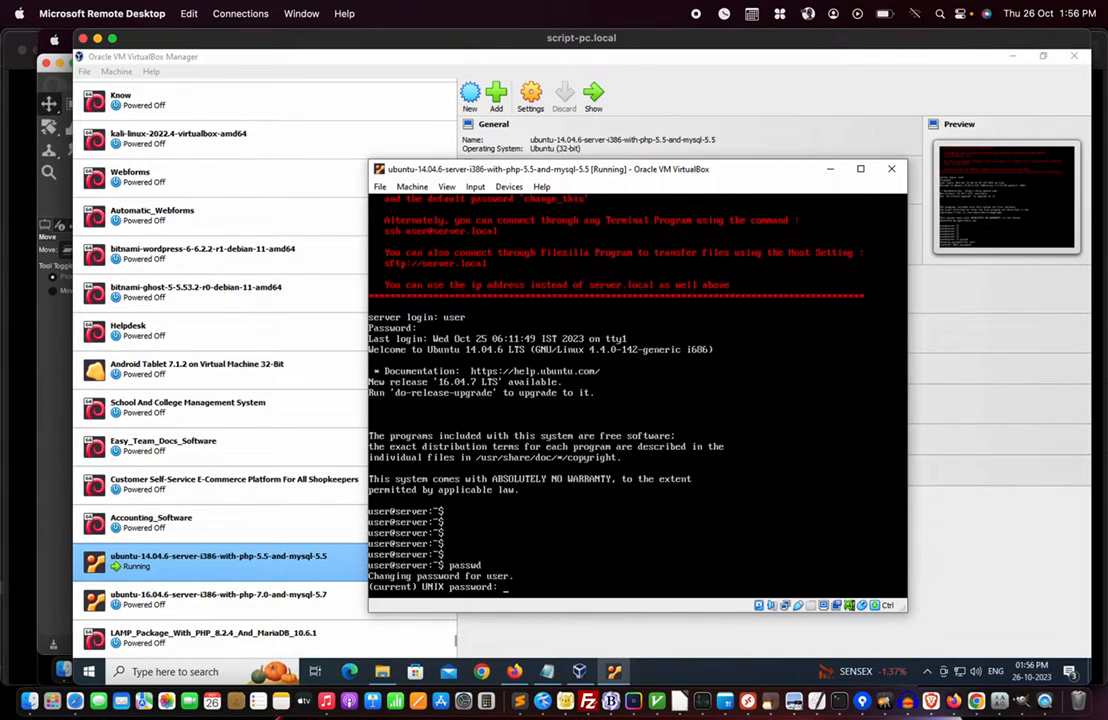
key(Return)
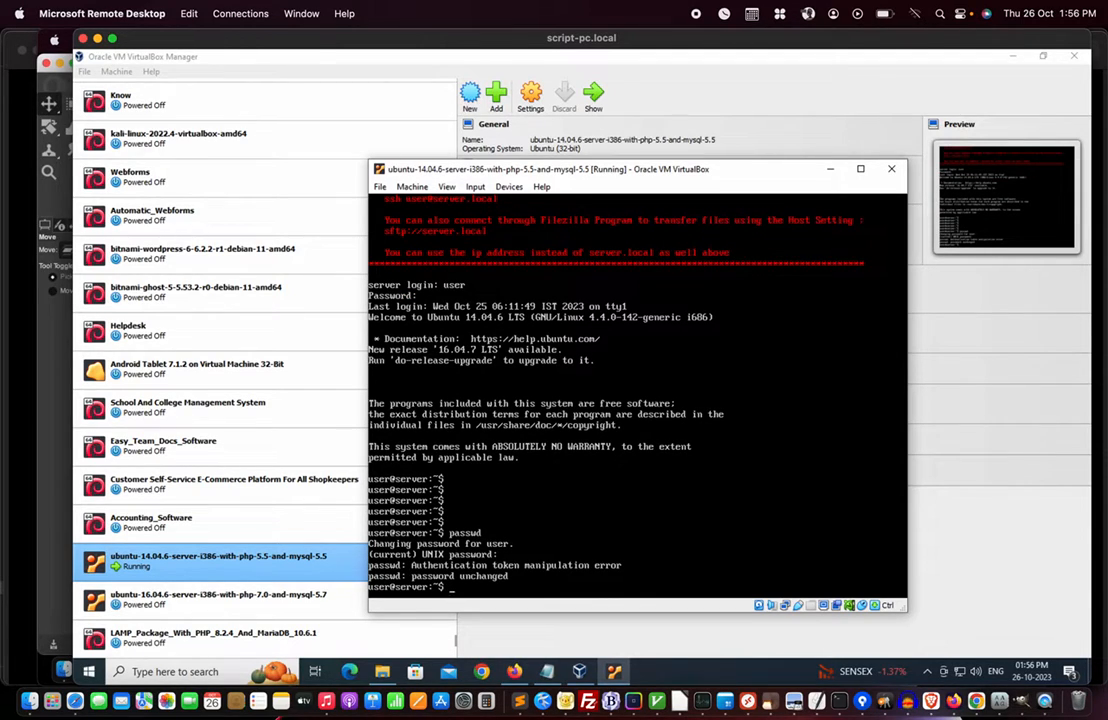
key(Return)
key(Return)
key(Return)
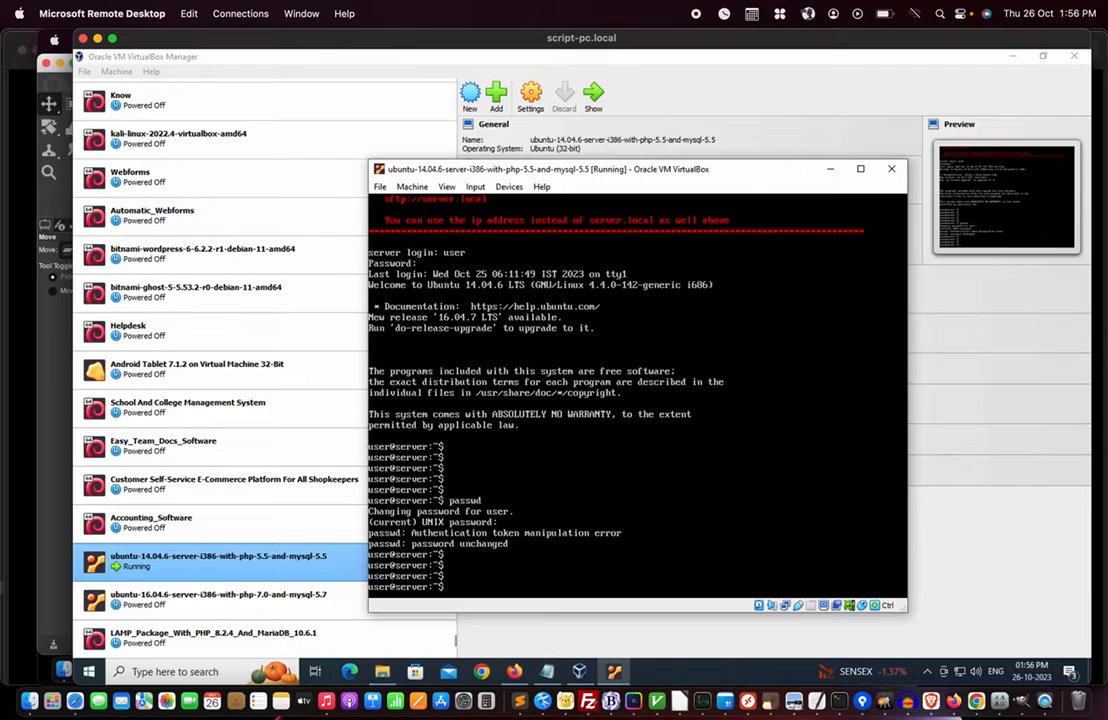
text(logout)
key(Return)
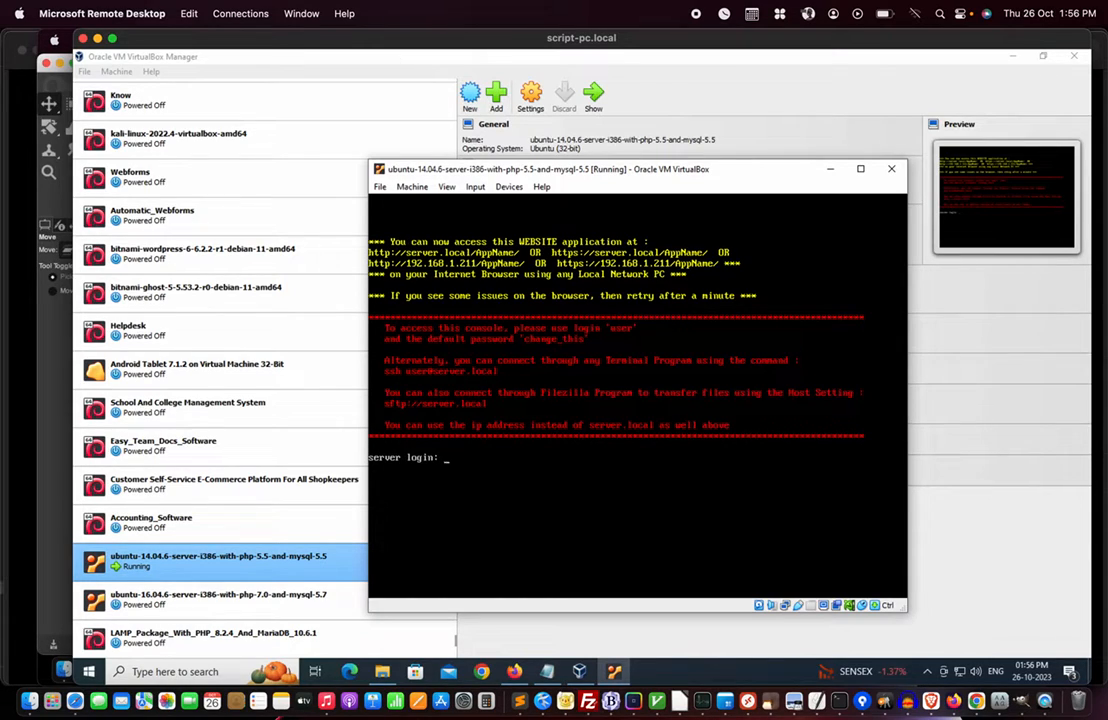
click(411, 186)
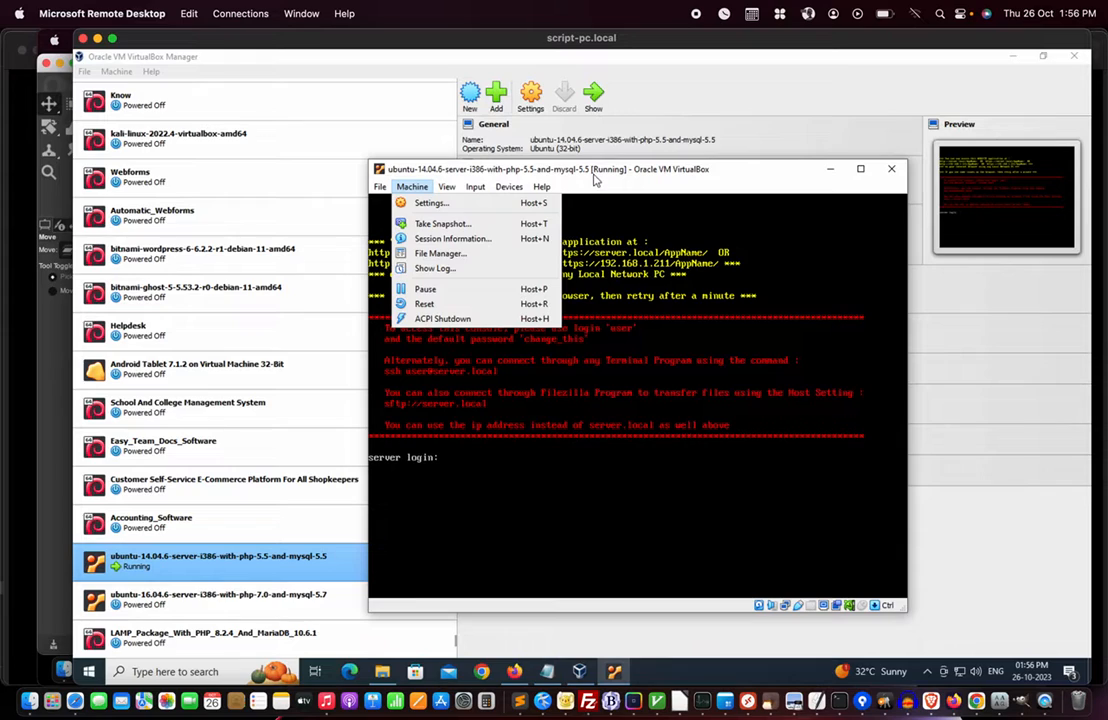
click(605, 175)
click(411, 187)
click(552, 166)
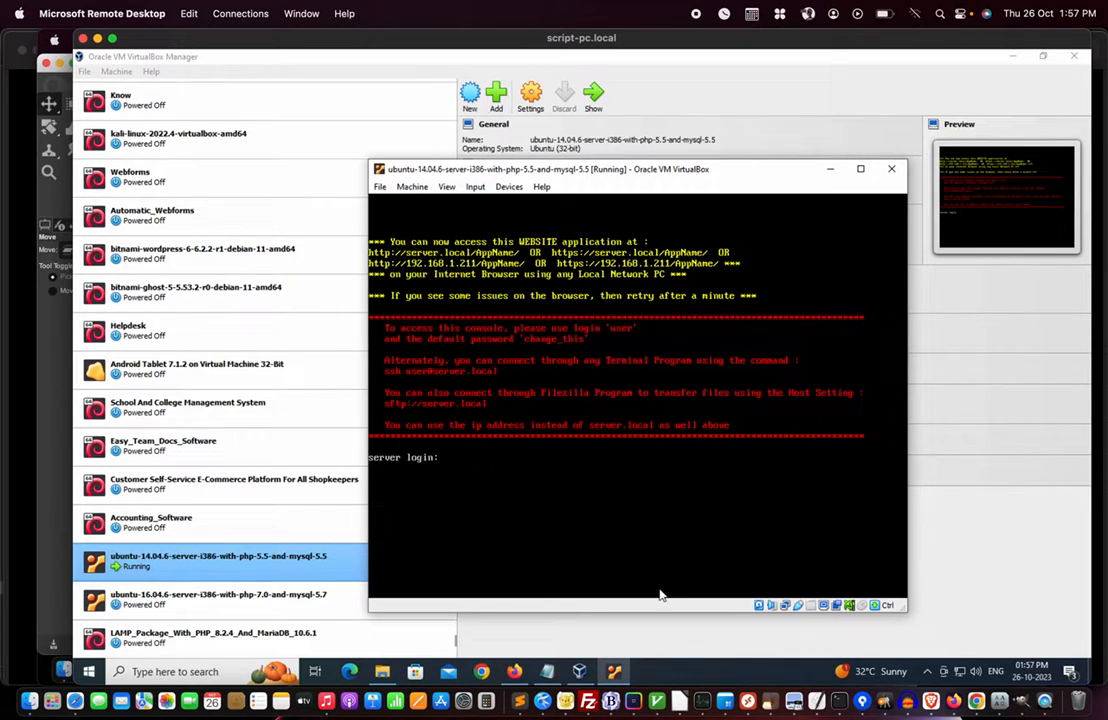
click(172, 671)
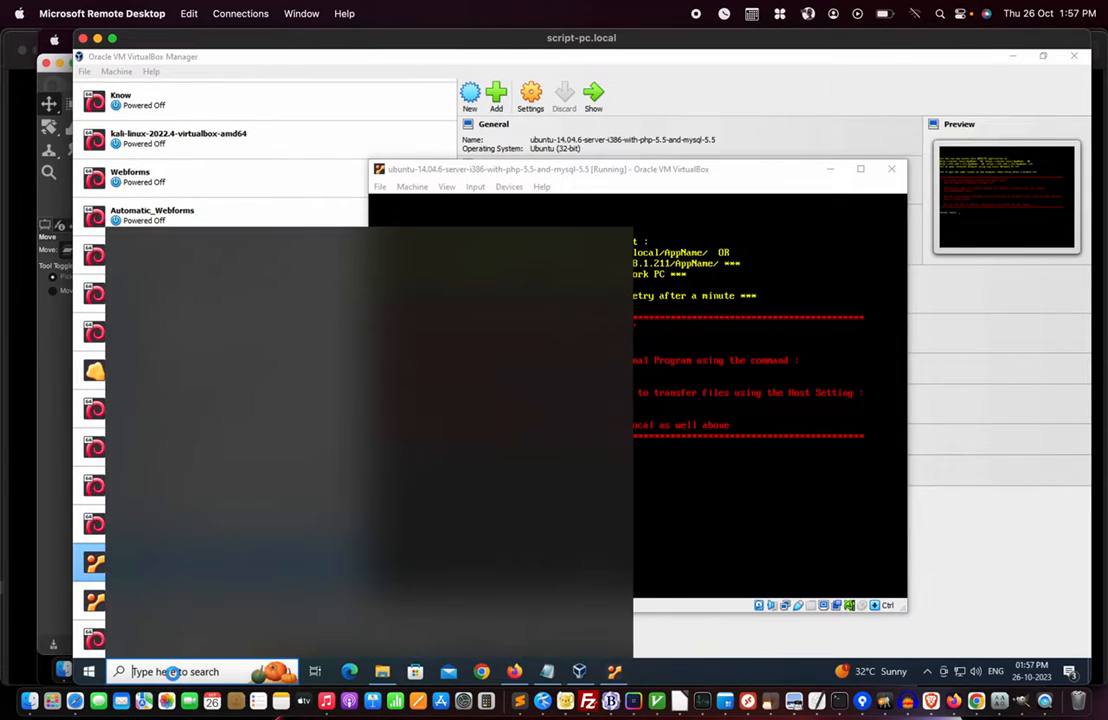
- Open a File Explorer window on the Downloads folder
text(file)
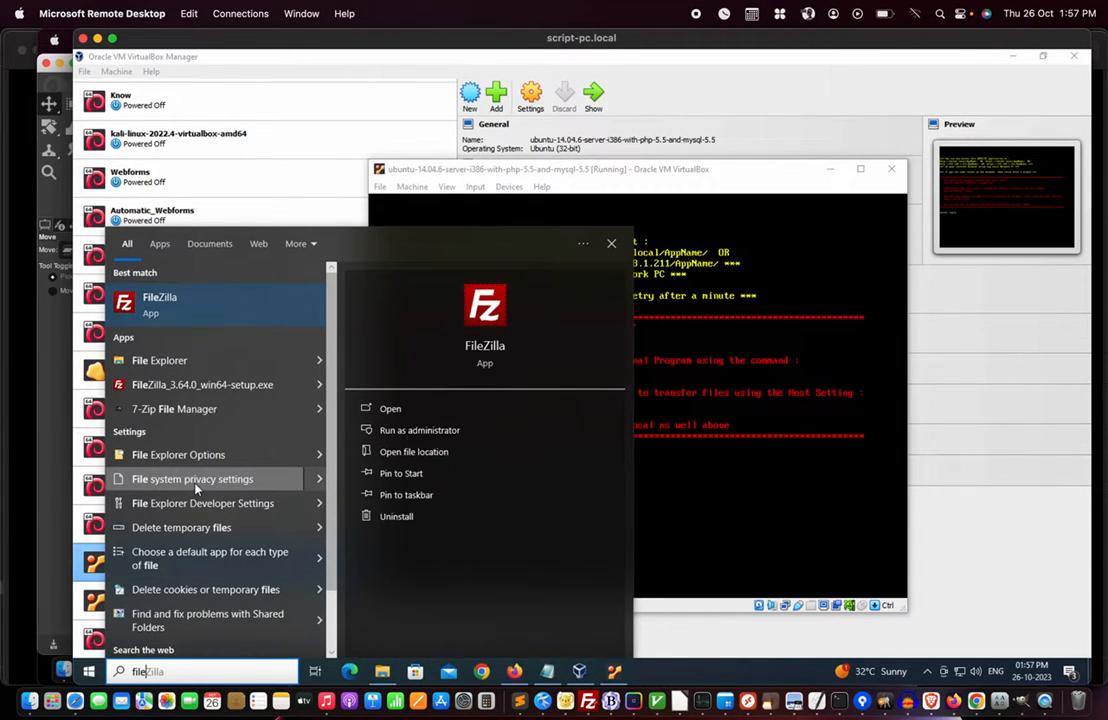
click(743, 680)
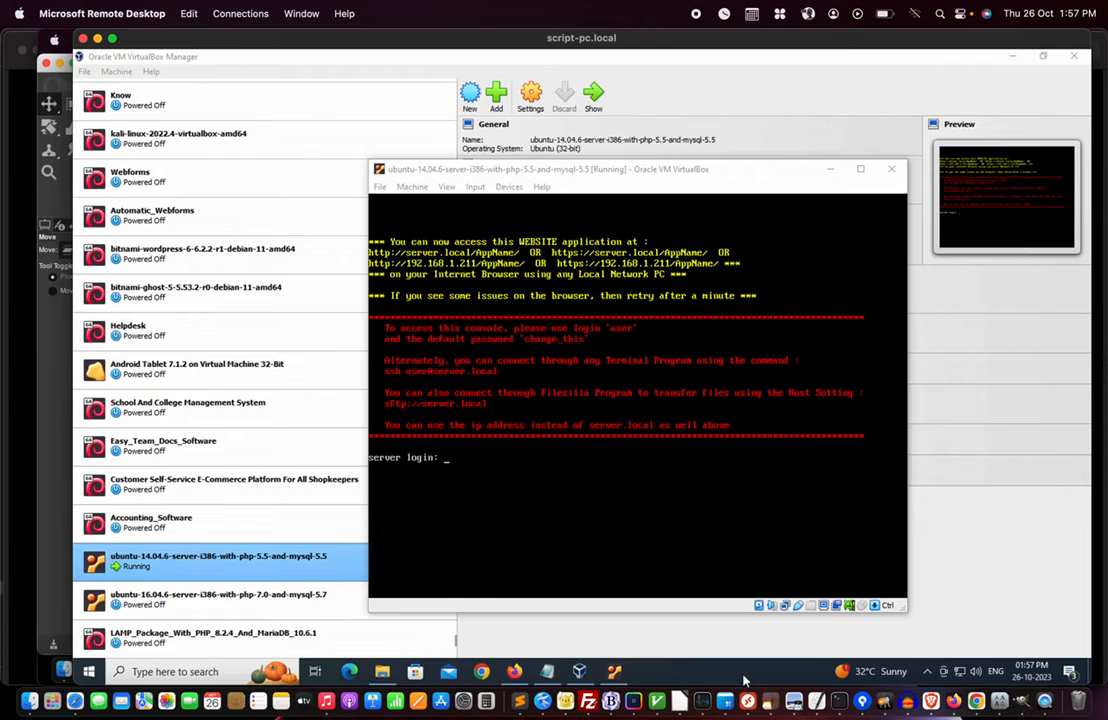
click(383, 672)
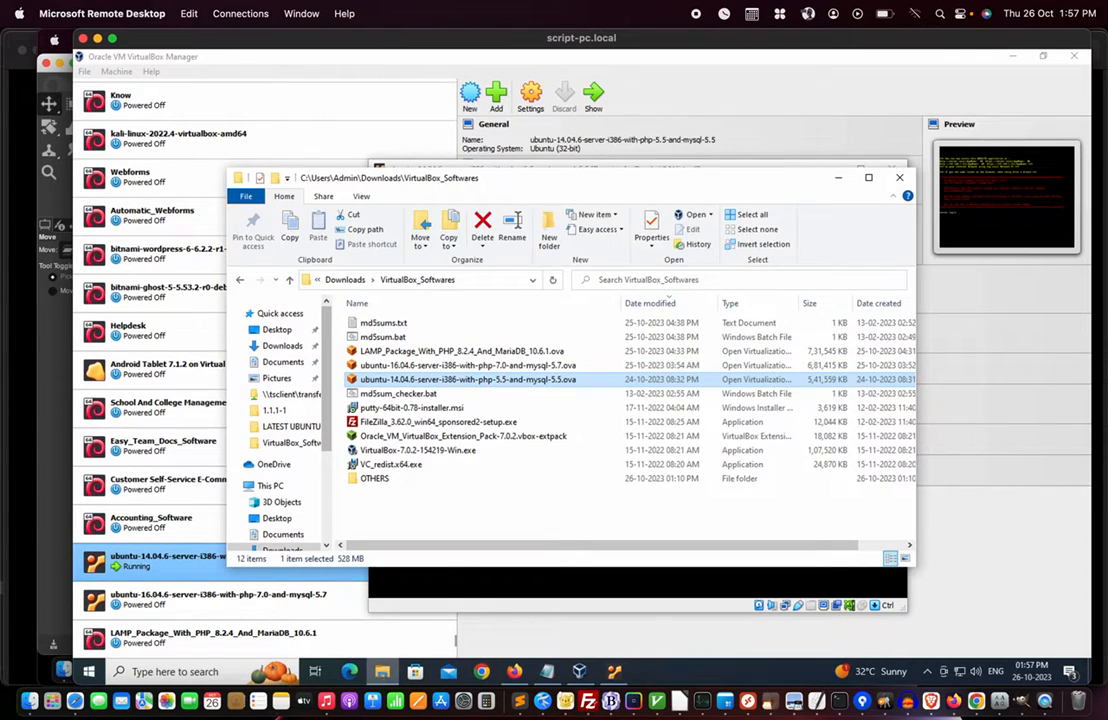
click(281, 347)
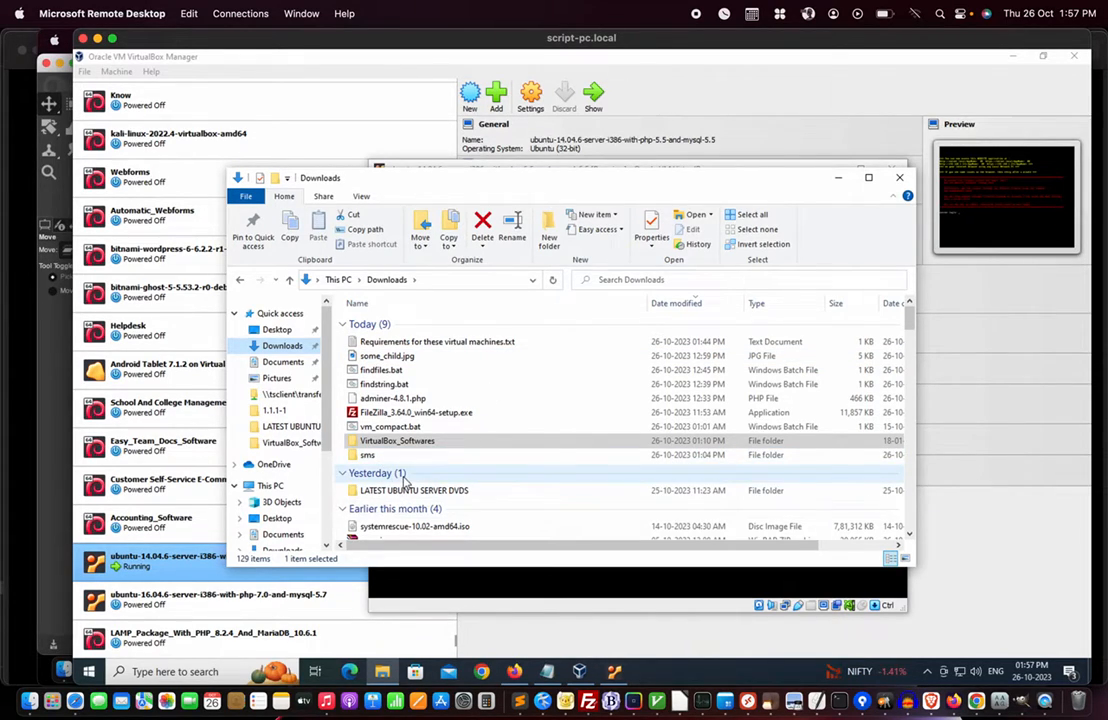
scroll(404, 481, down, 3)
- Select findfiles.bat and findstring.bat together in Downloads
click(378, 410)
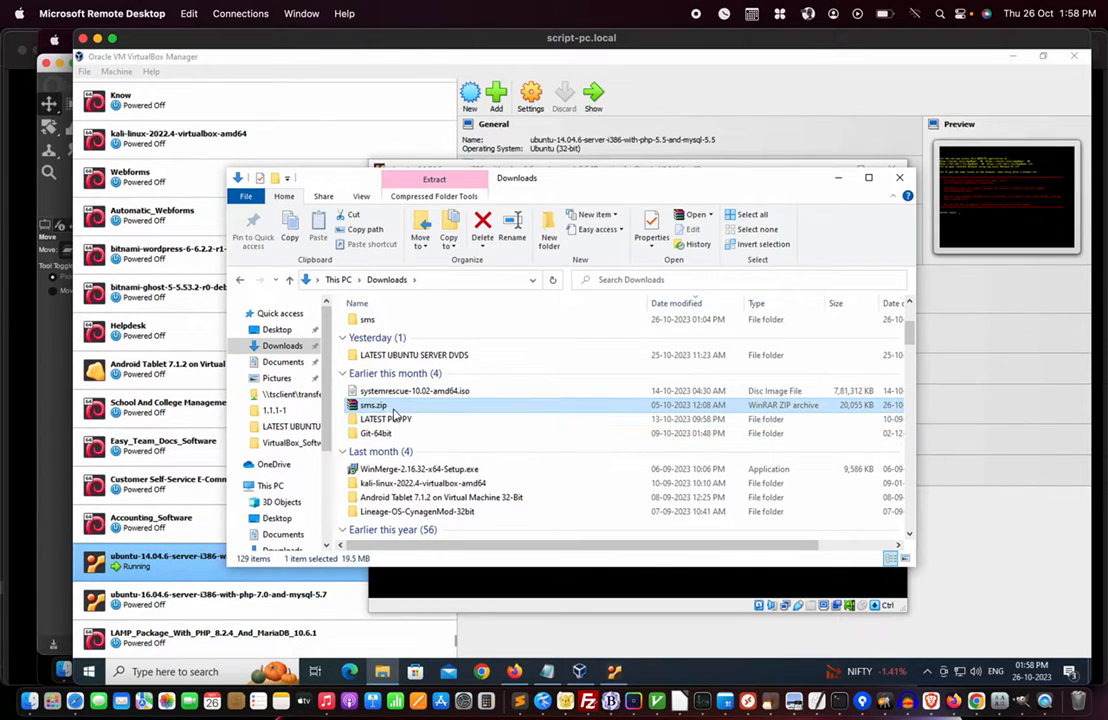
scroll(395, 412, up, 3)
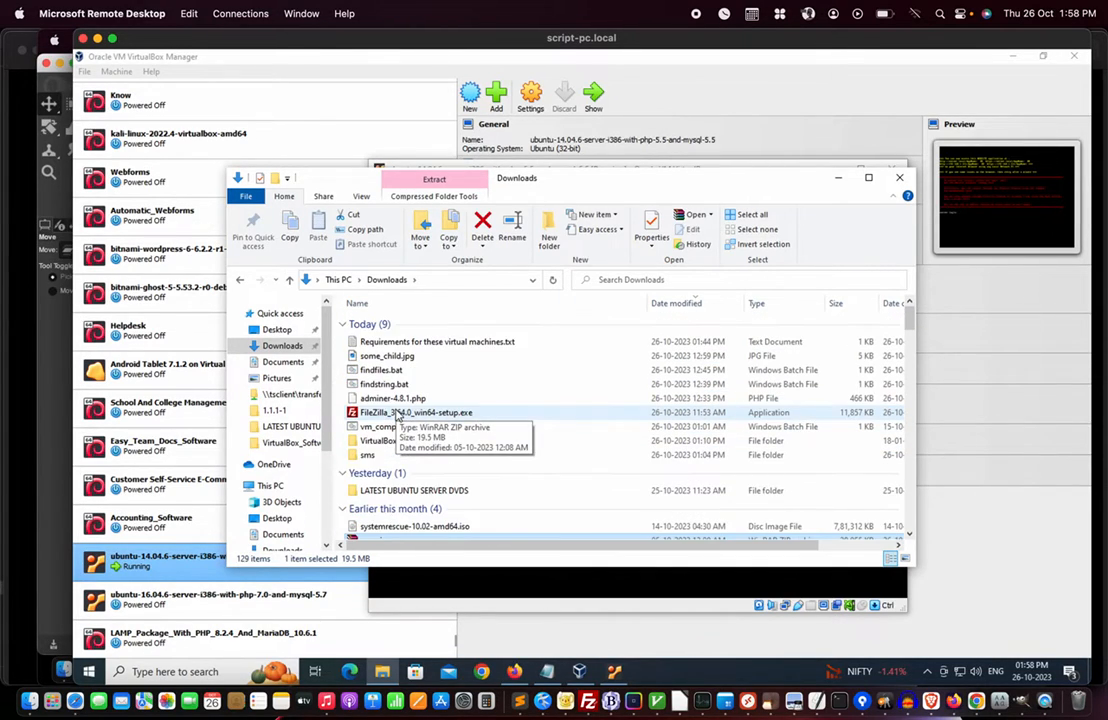
click(377, 458)
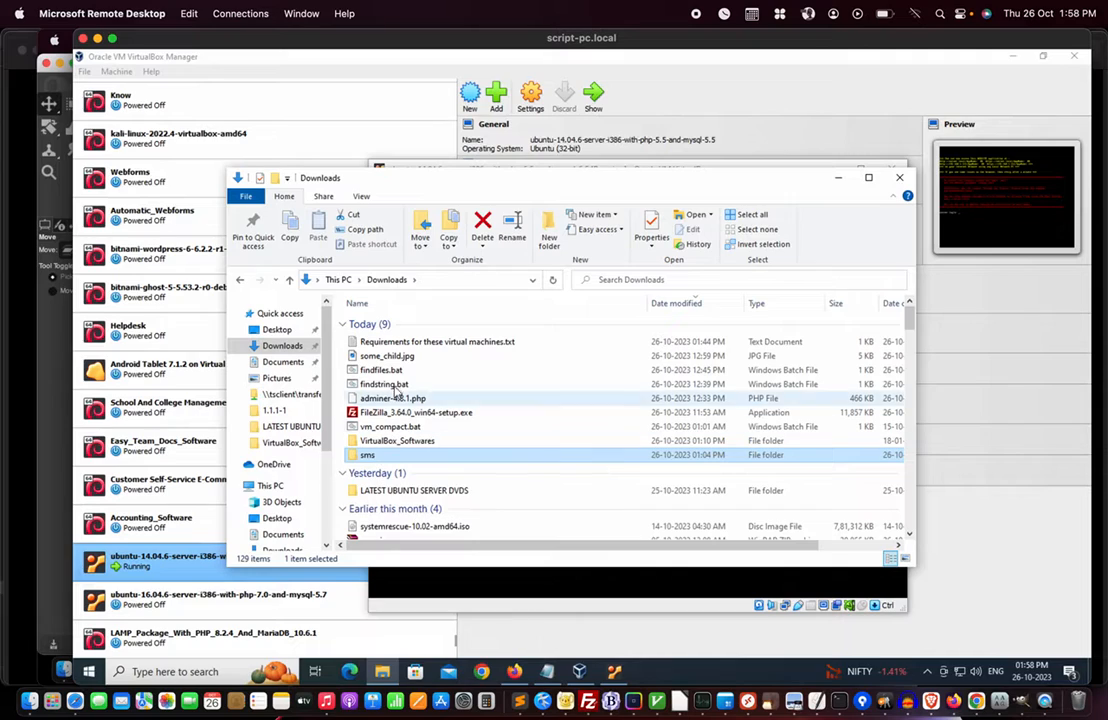
mouse_move(380, 417)
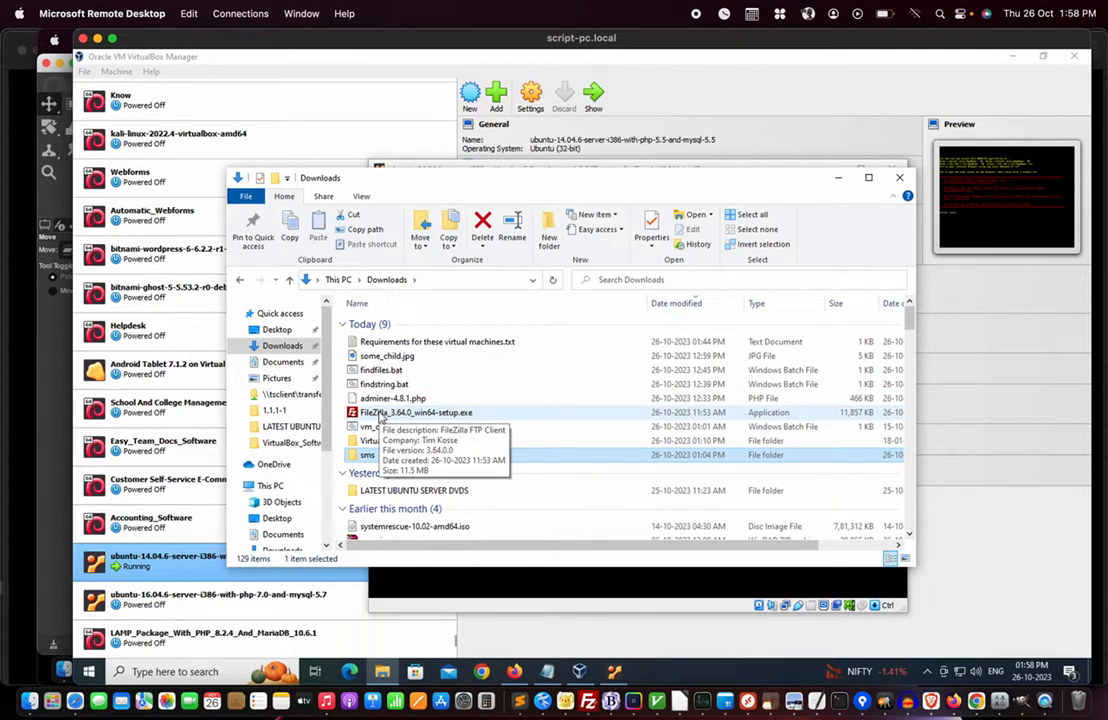
click(388, 371)
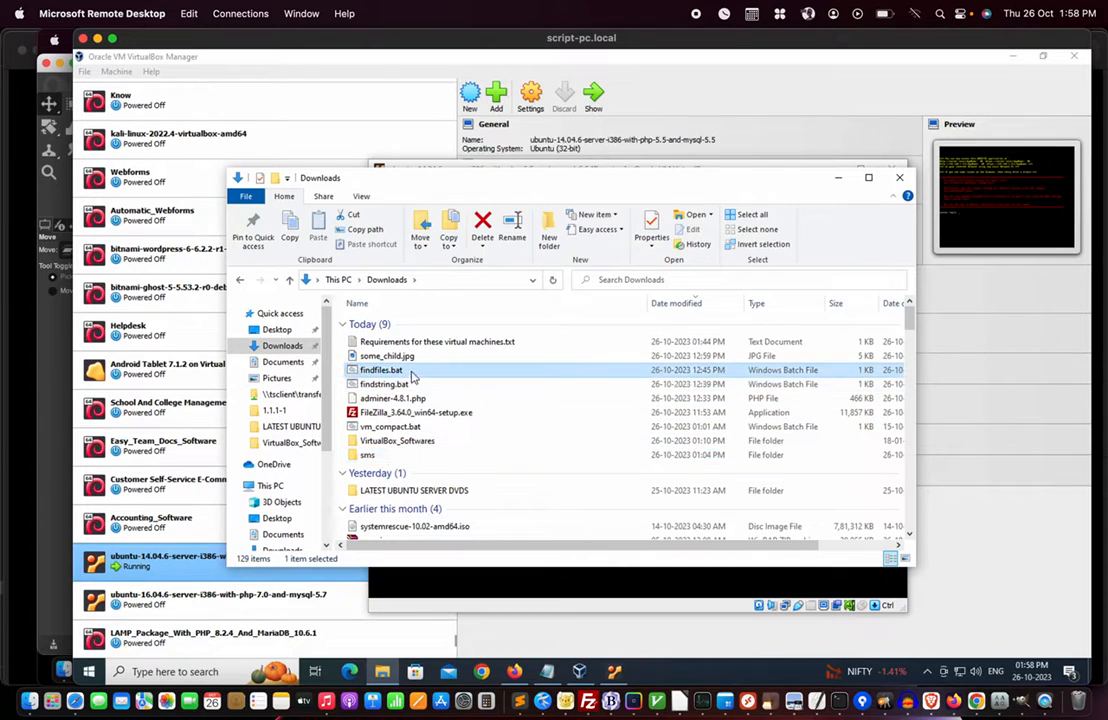
ctrl+click(408, 385)
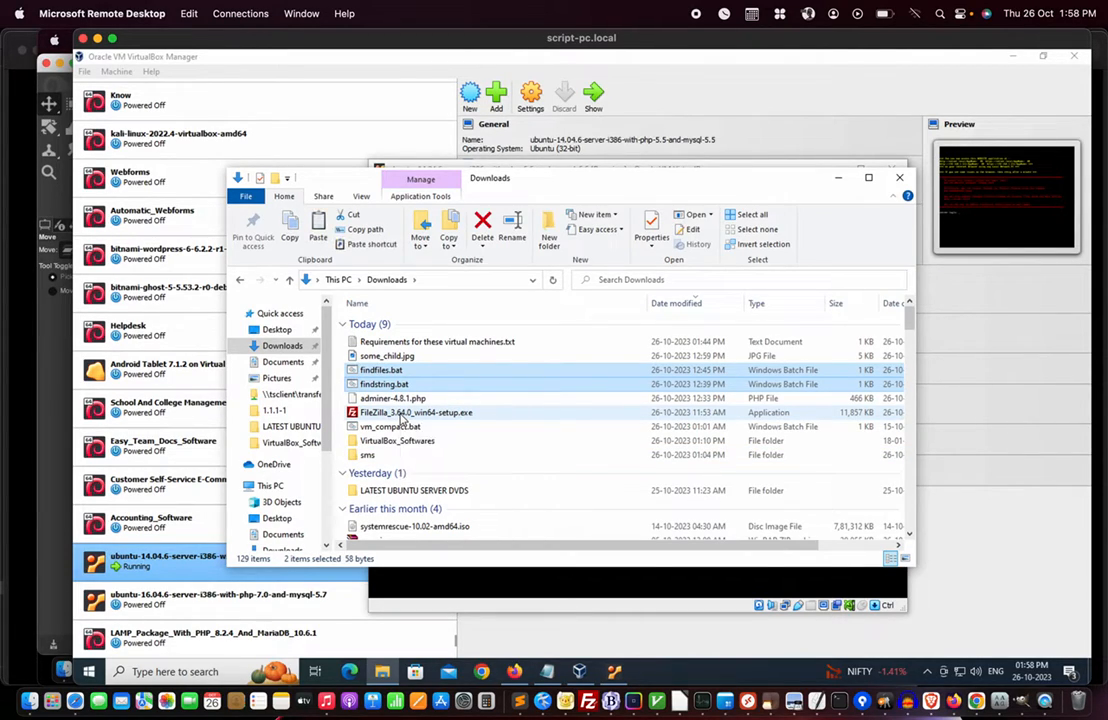
- Paste findfiles.bat and findstring.bat into the opened sms folder
click(378, 456)
double_click(379, 458)
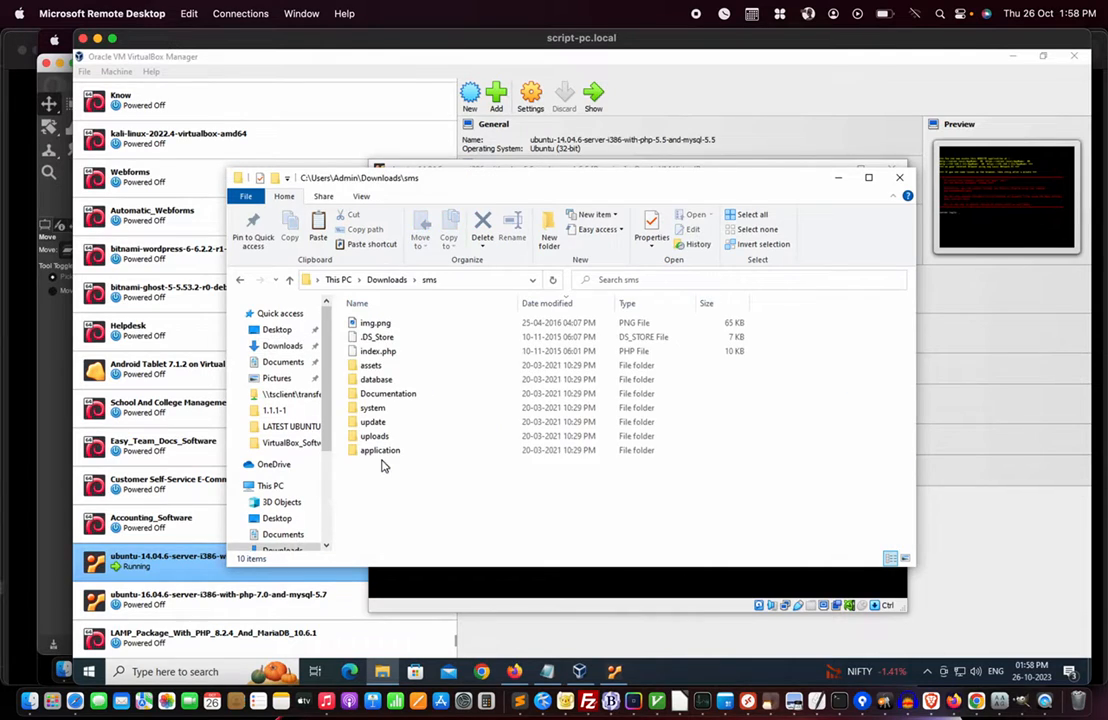
key(ctrl+v)
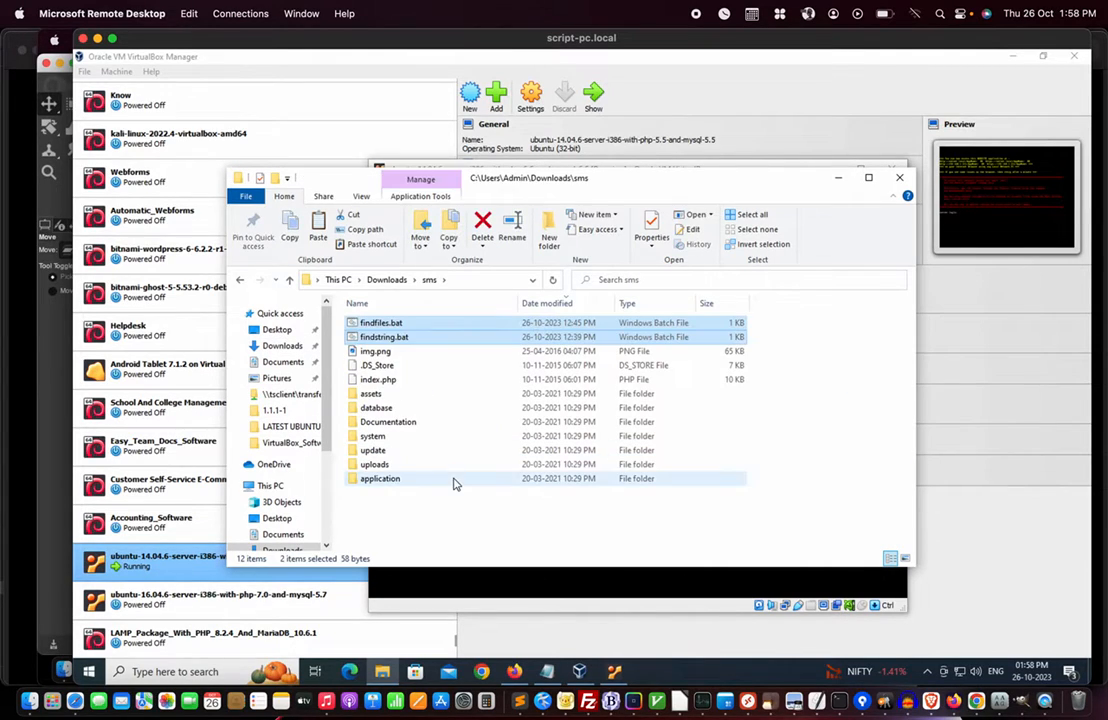
click(410, 540)
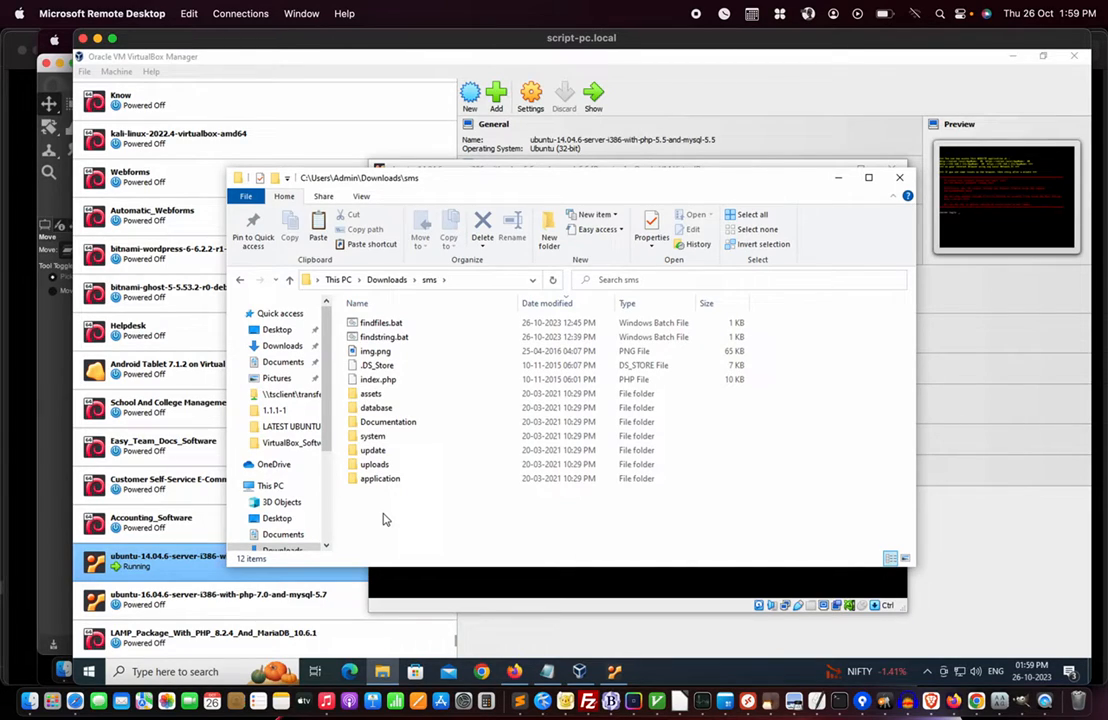
click(388, 342)
- View findstring.bat's localhost findstr command in Sublime Text, close the editor, and run the script
right_click(388, 342)
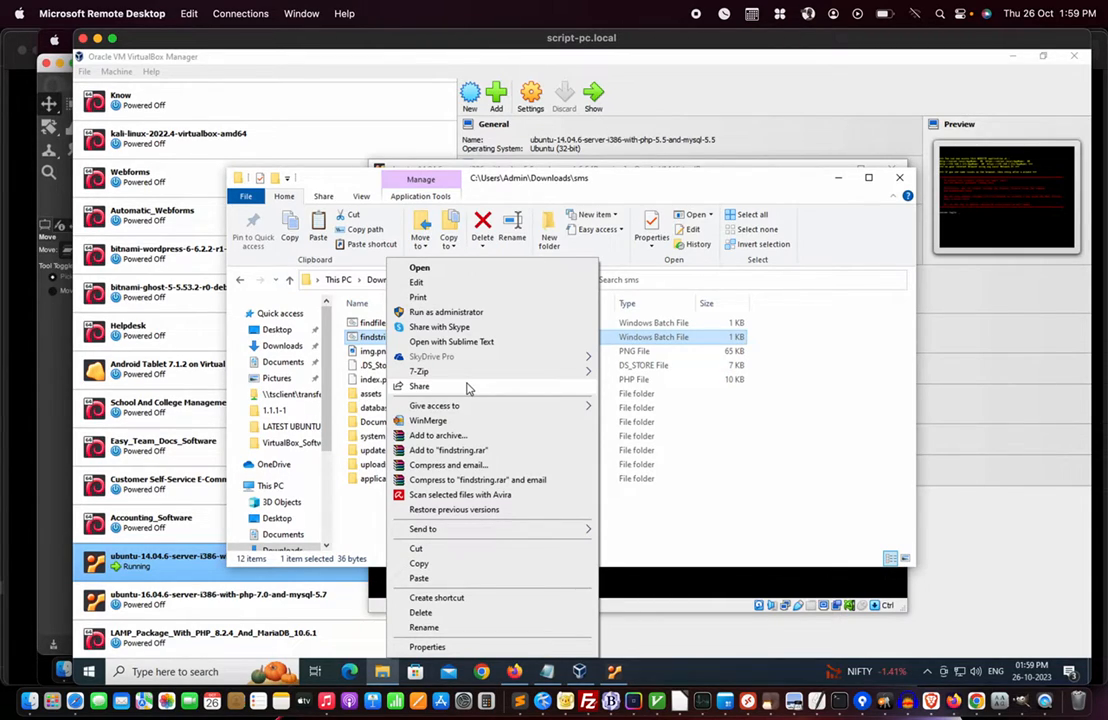
click(469, 343)
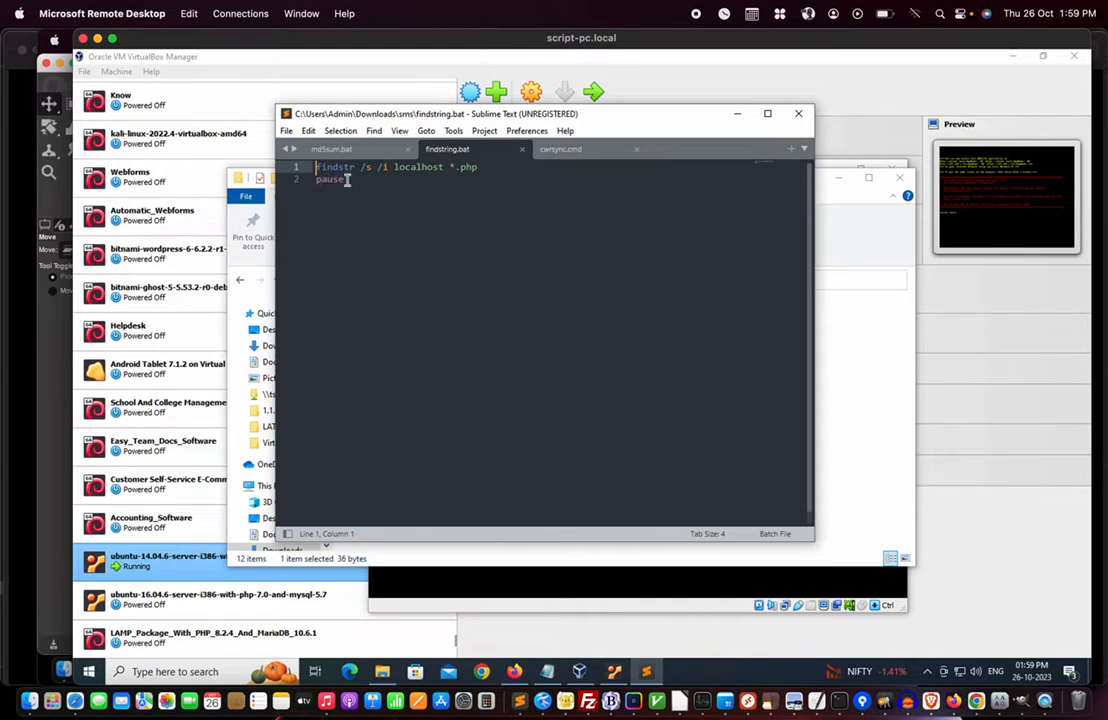
double_click(419, 175)
click(521, 149)
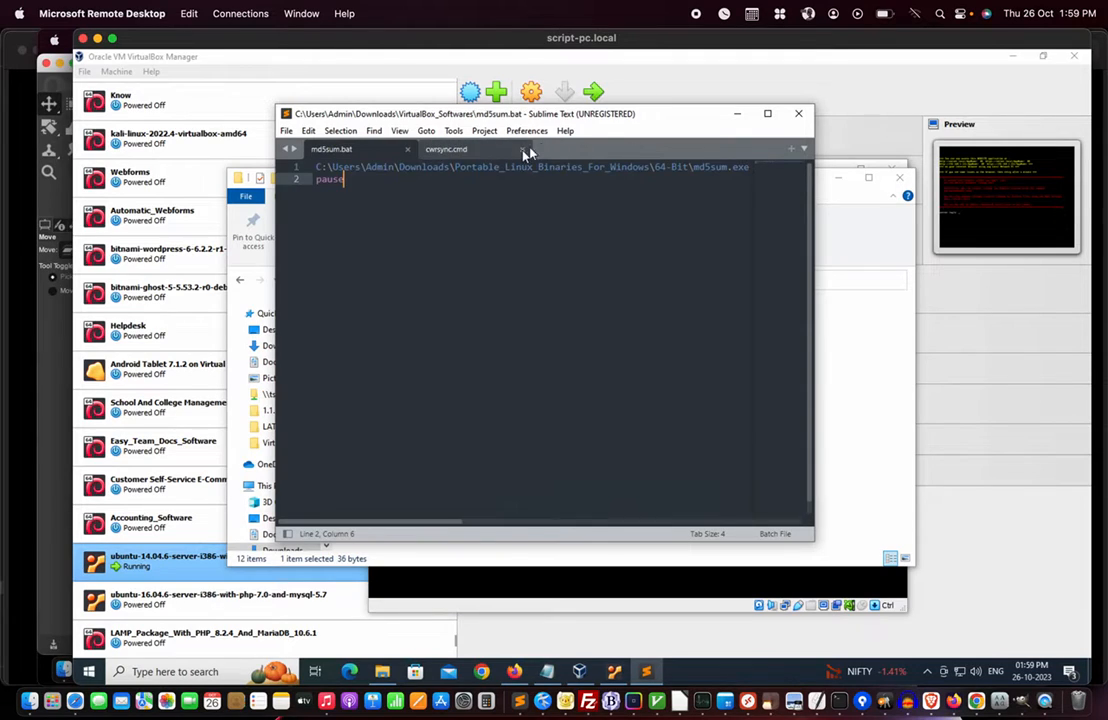
click(797, 115)
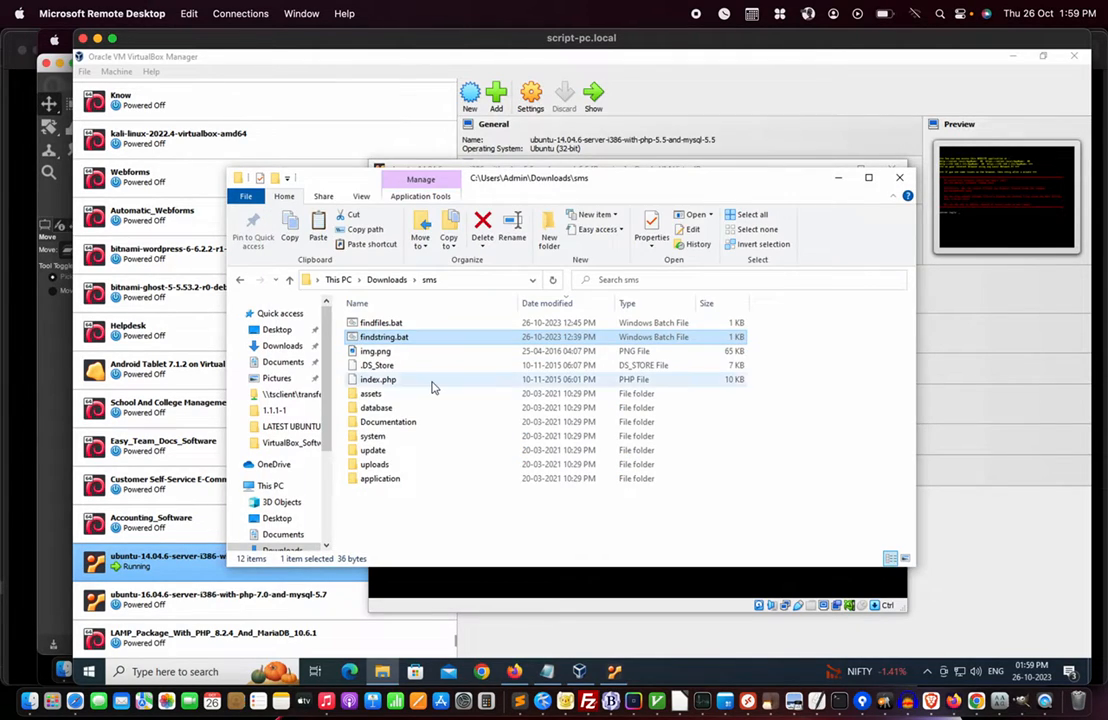
double_click(384, 338)
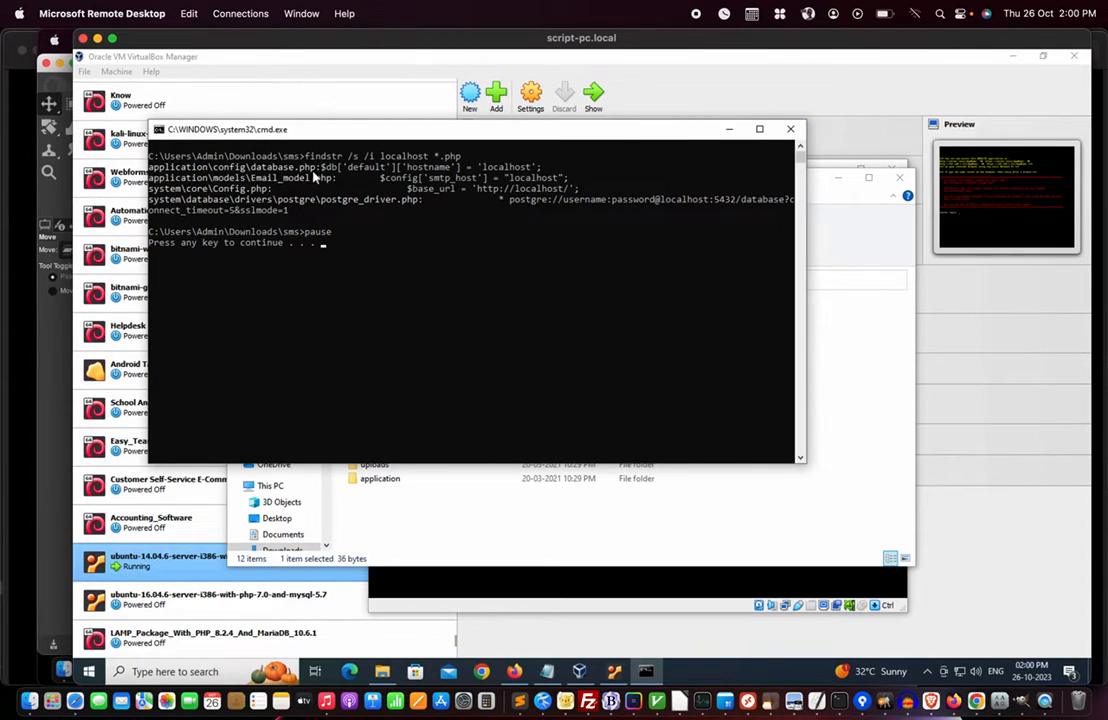
- Close the localhost search results and navigate into sms\application\config to database.php
key(Return)
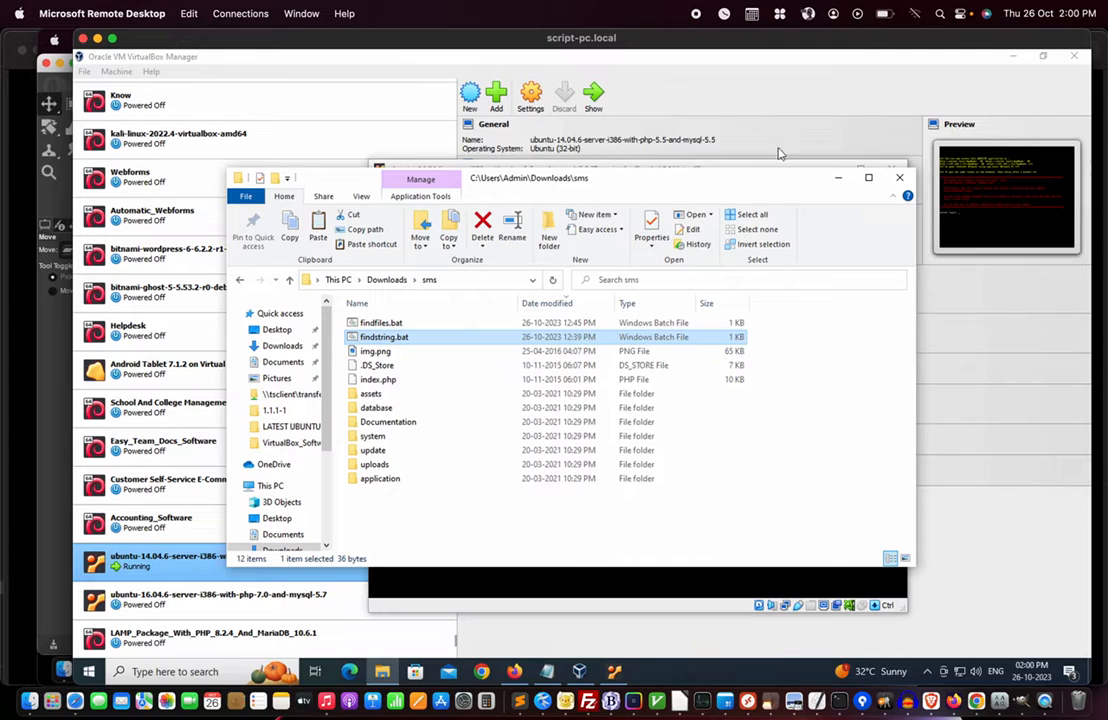
double_click(380, 479)
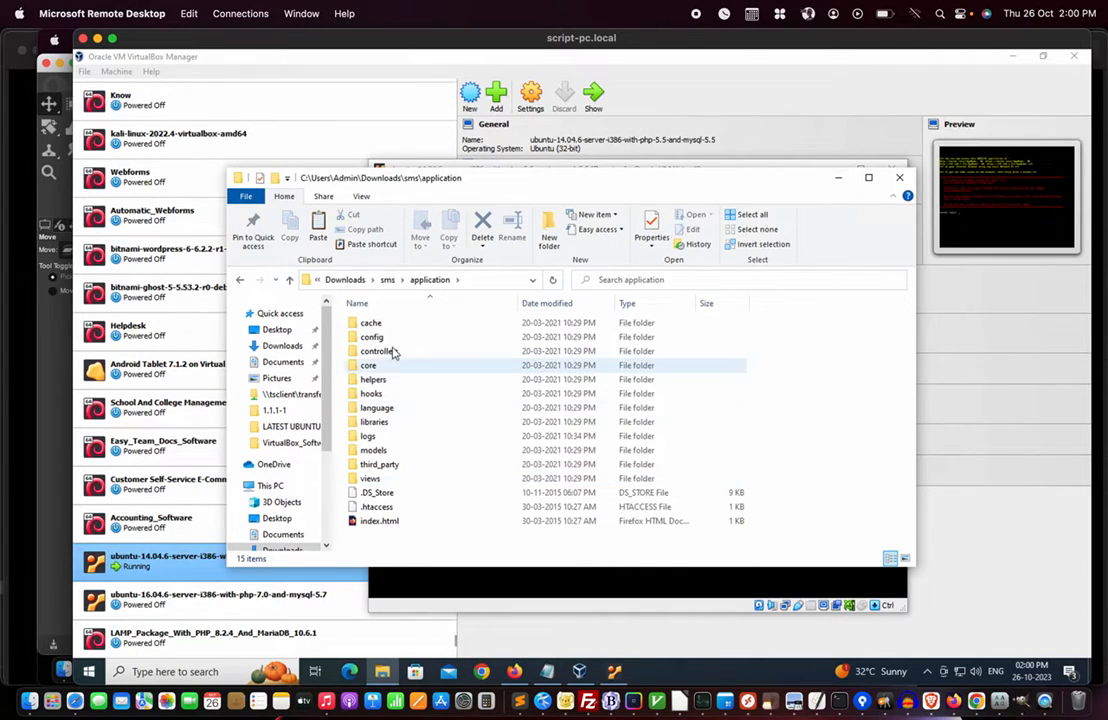
double_click(378, 337)
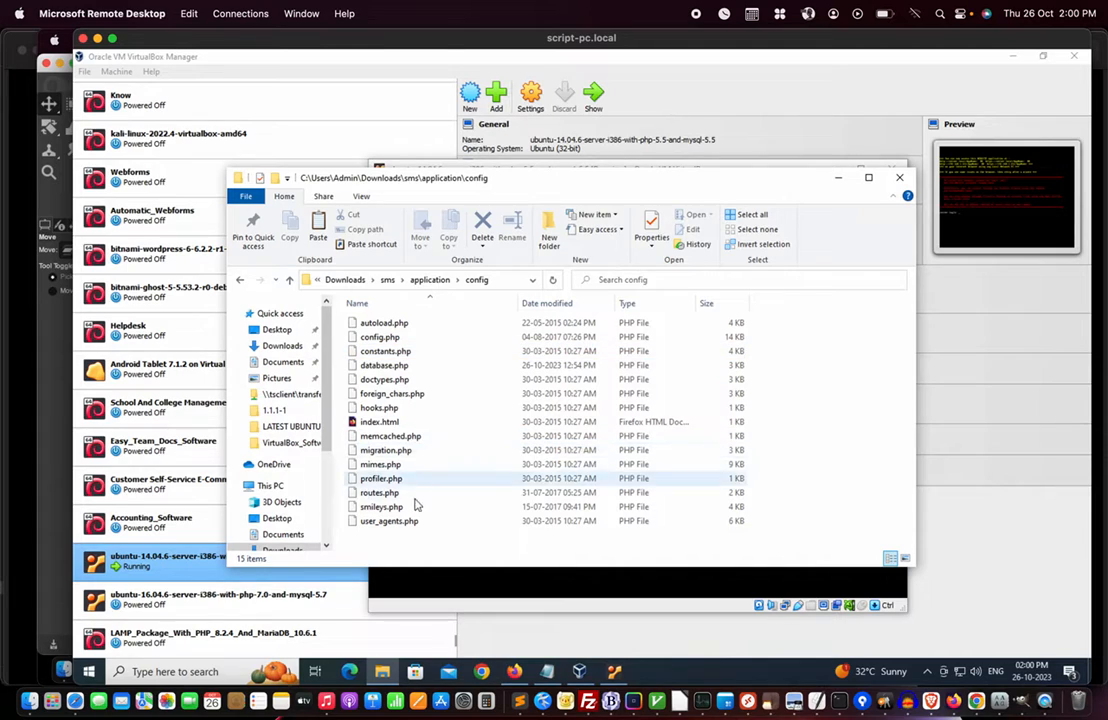
right_click(398, 366)
- Open database.php in Sublime Text and review its hostname, username and password settings
click(466, 358)
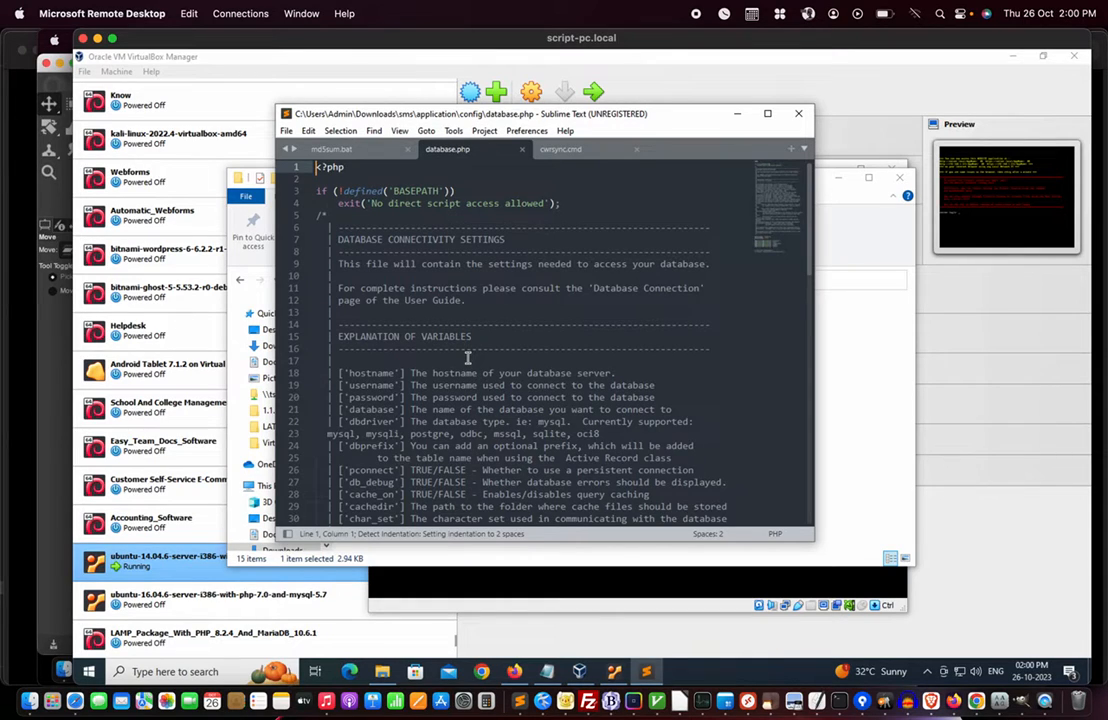
scroll(467, 358, down, 20)
scroll(467, 358, up, 1)
scroll(467, 358, up, 4)
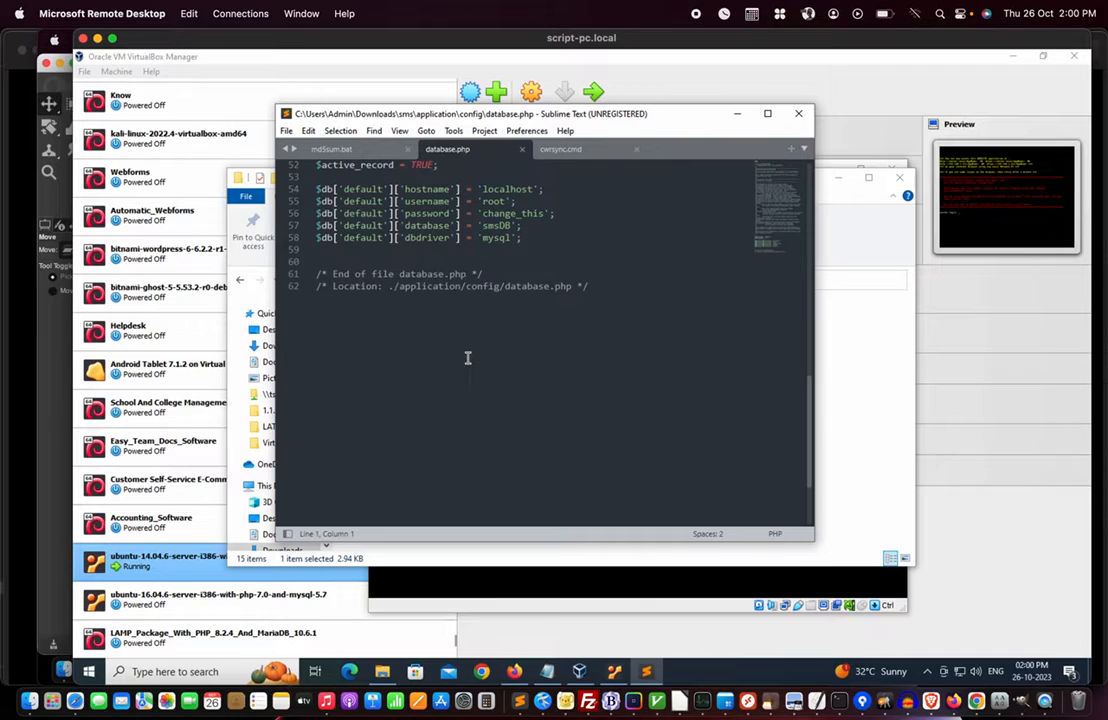
scroll(468, 358, up, 2)
click(422, 287)
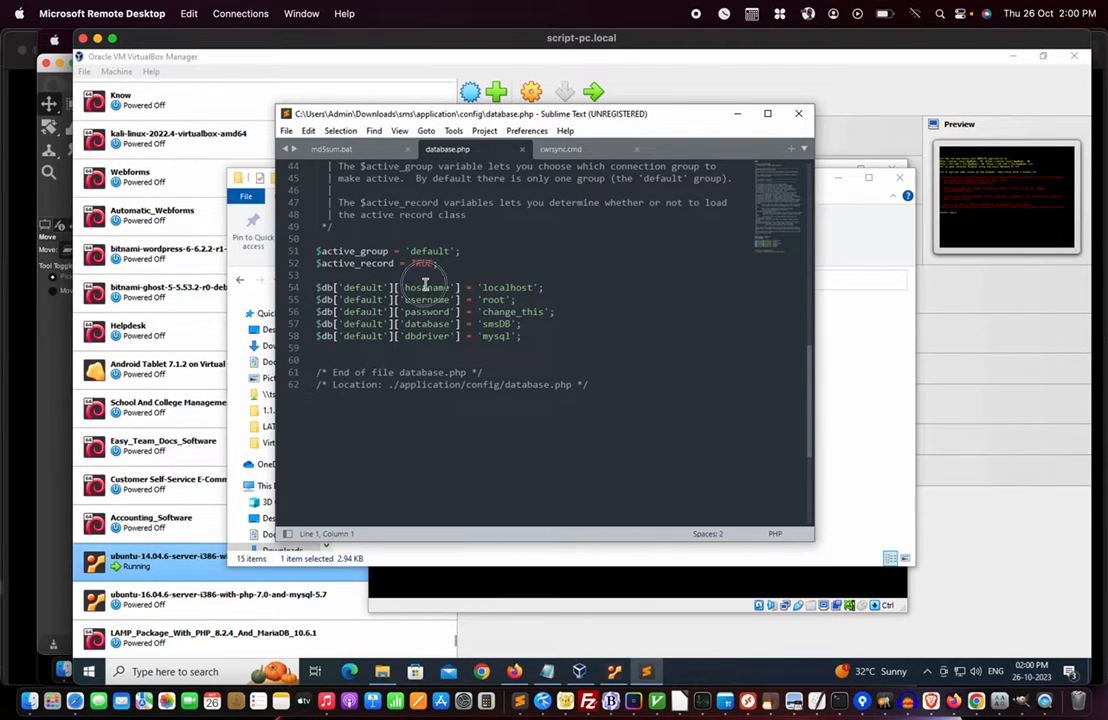
click(424, 299)
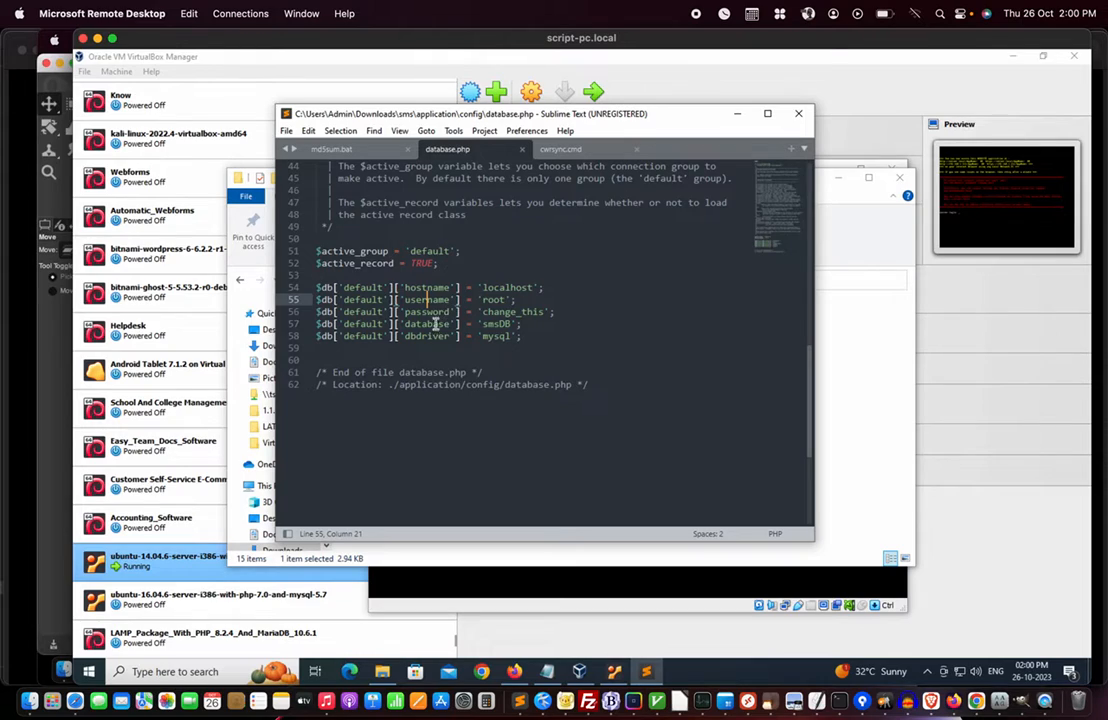
click(503, 287)
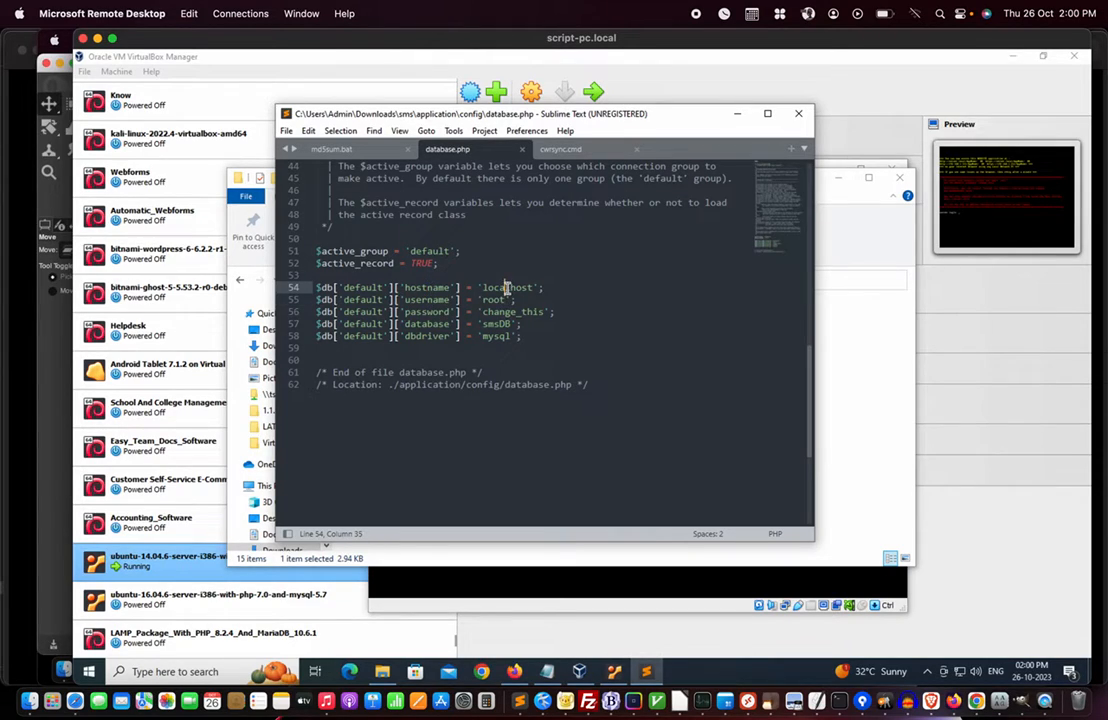
click(430, 299)
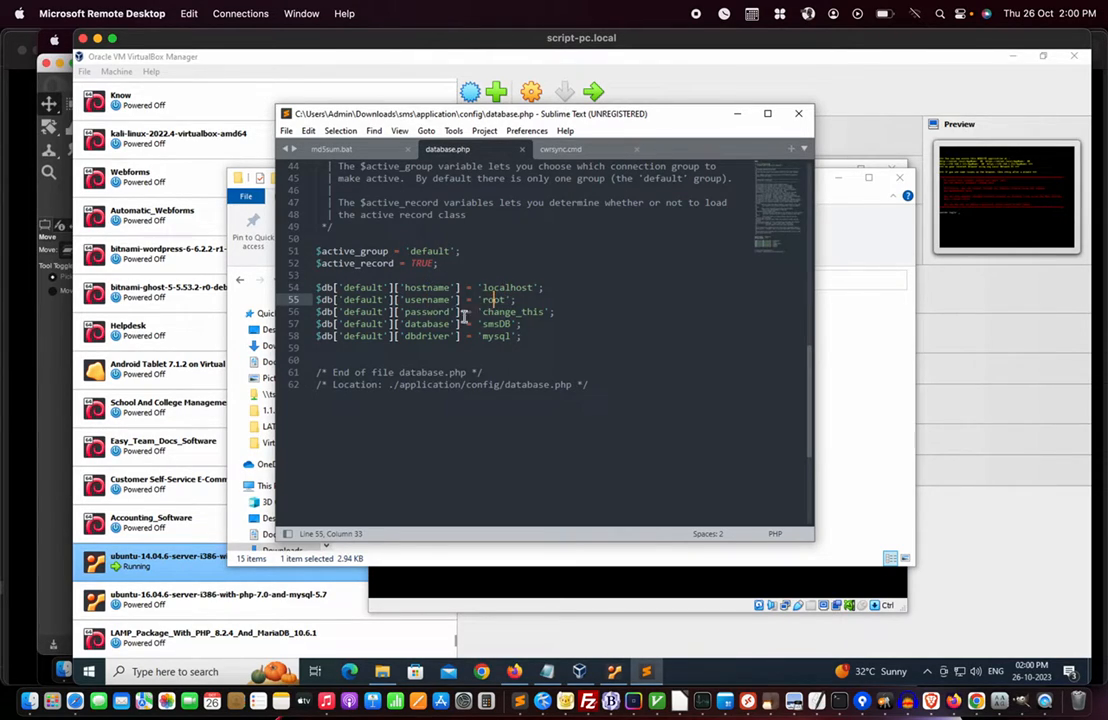
click(428, 312)
- Cut the password value and restore it with undo, then check the database name and driver lines
click(483, 312)
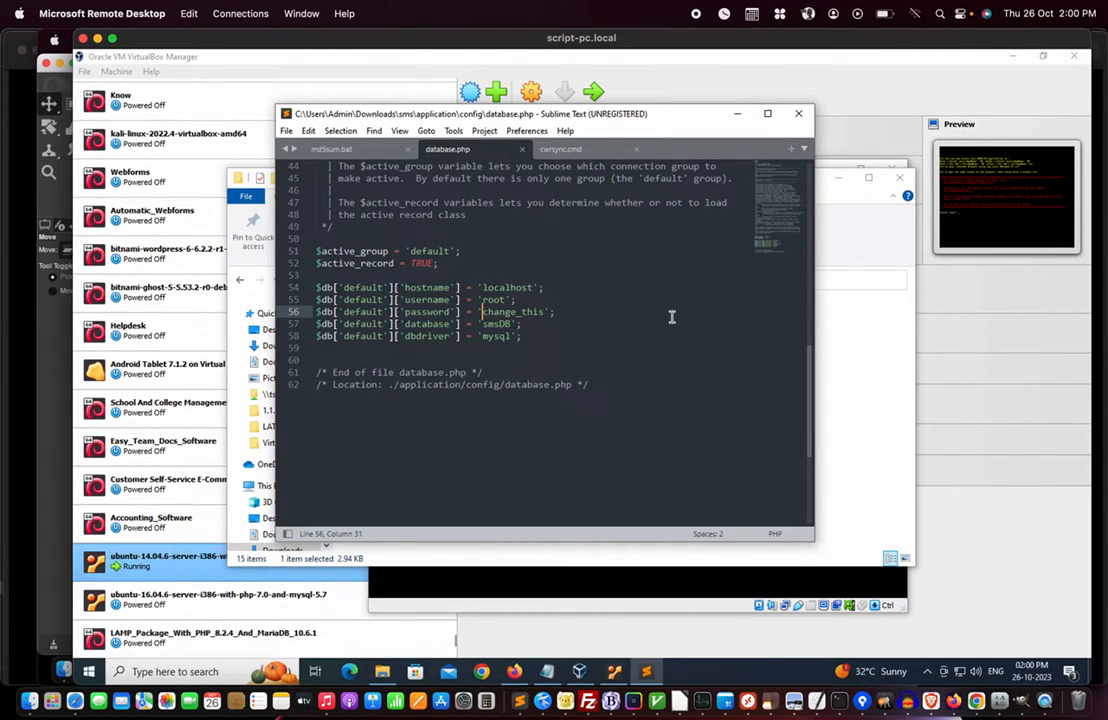
key(shift+Right)
key(shift+Right)
key(shift+Right)
key(shift+Right)
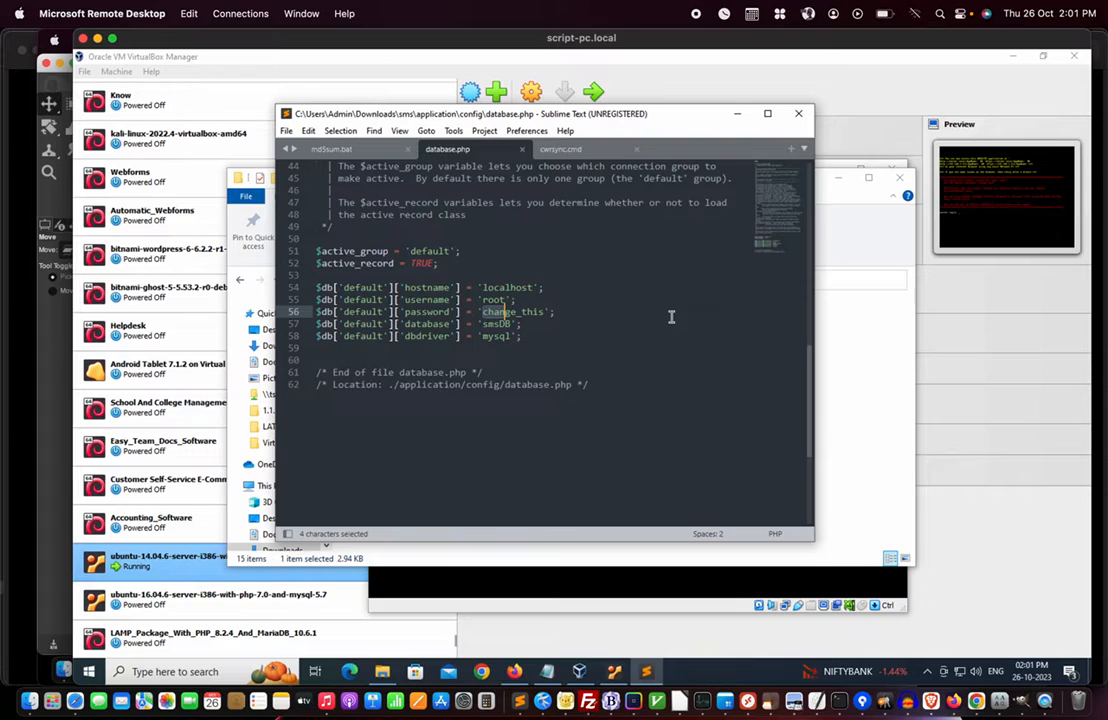
key(Left)
key(Right)
key(Right)
key(shift+Right)
key(shift+Right)
key(shift+Right)
key(shift+Right)
key(shift+Right)
key(shift+Right)
key(shift+Right)
key(shift+Right)
key(shift+Right)
key(shift+Right)
key(shift+Right)
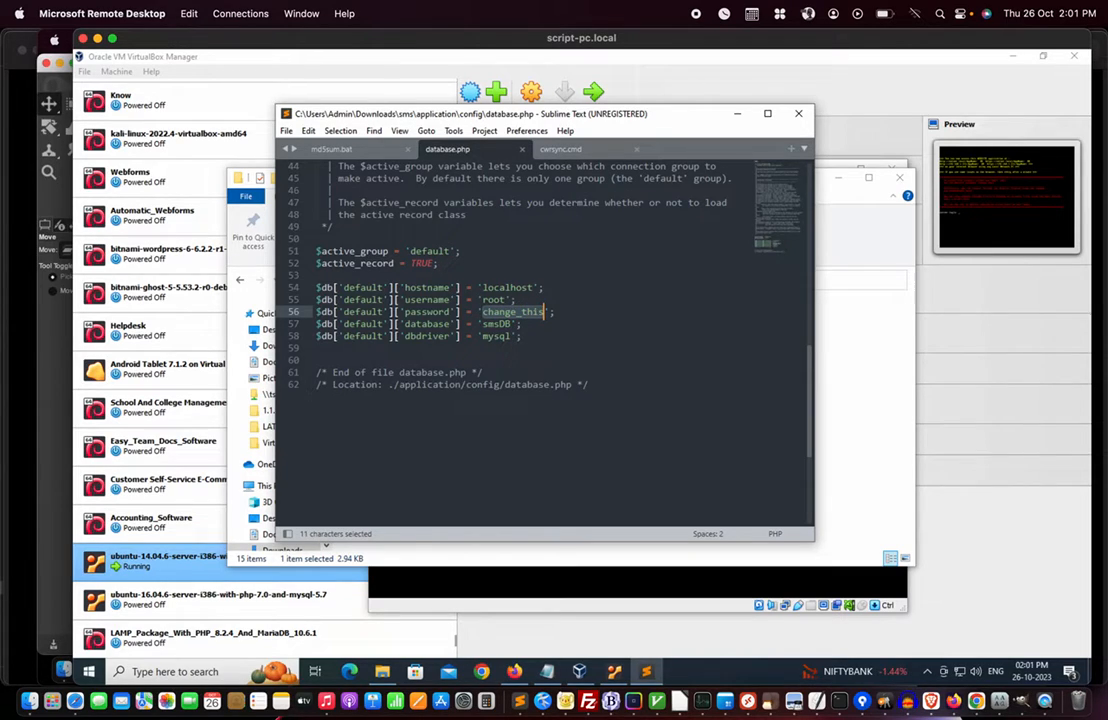
key(ctrl+x)
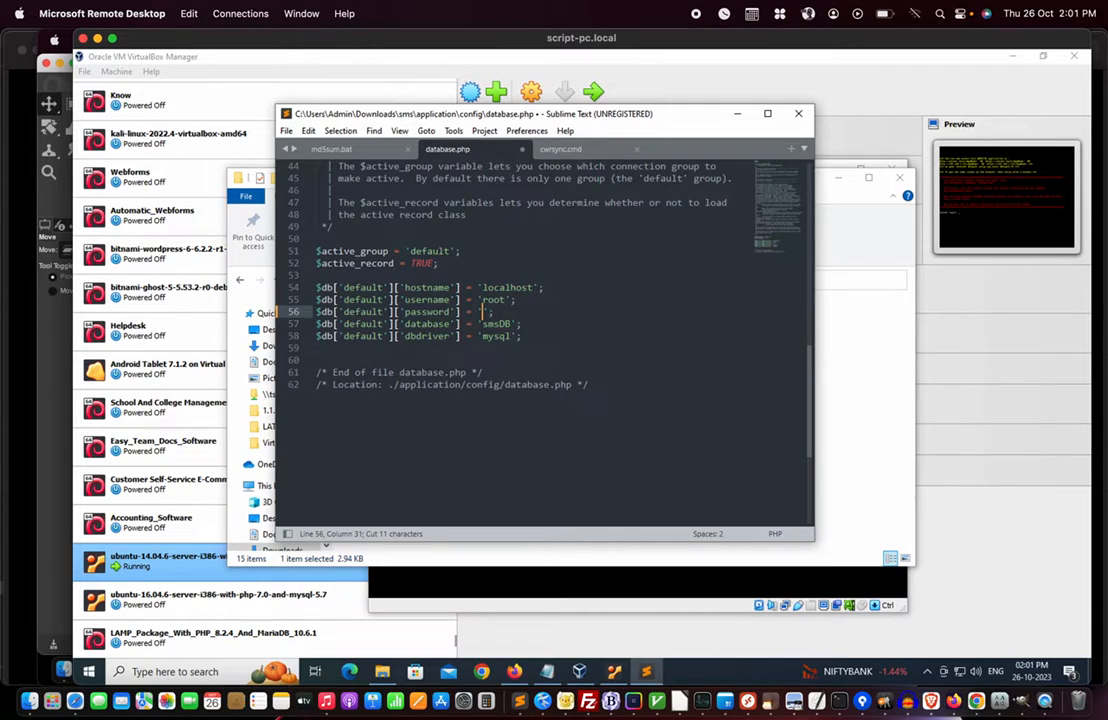
key(ctrl+z)
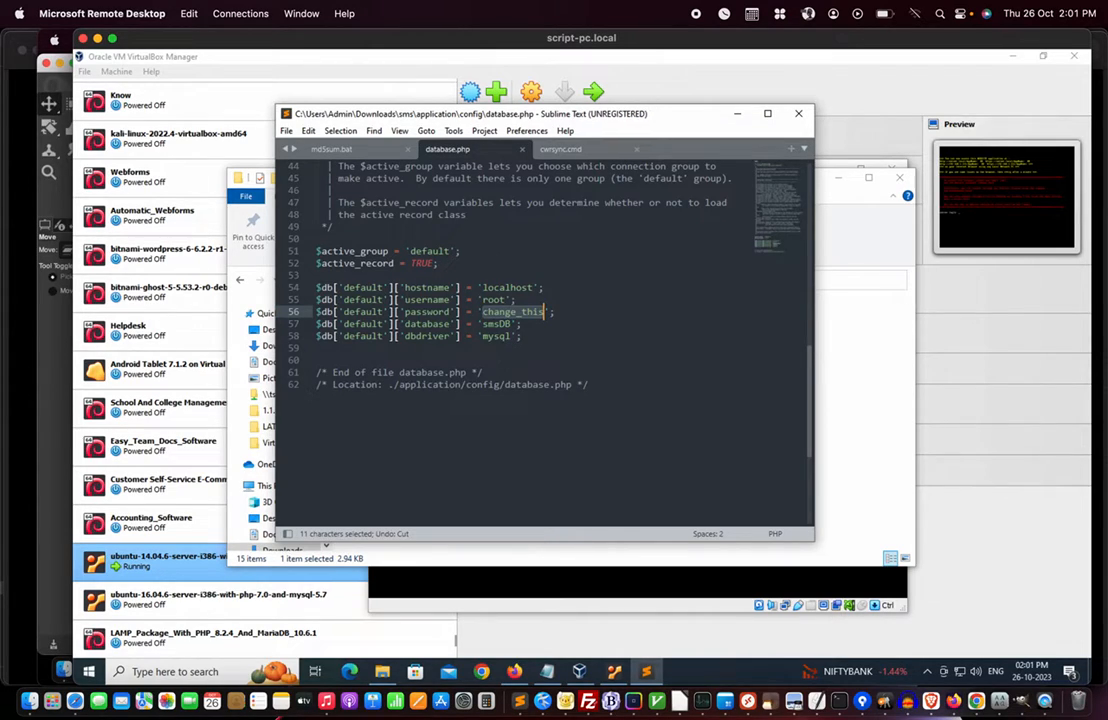
key(Right)
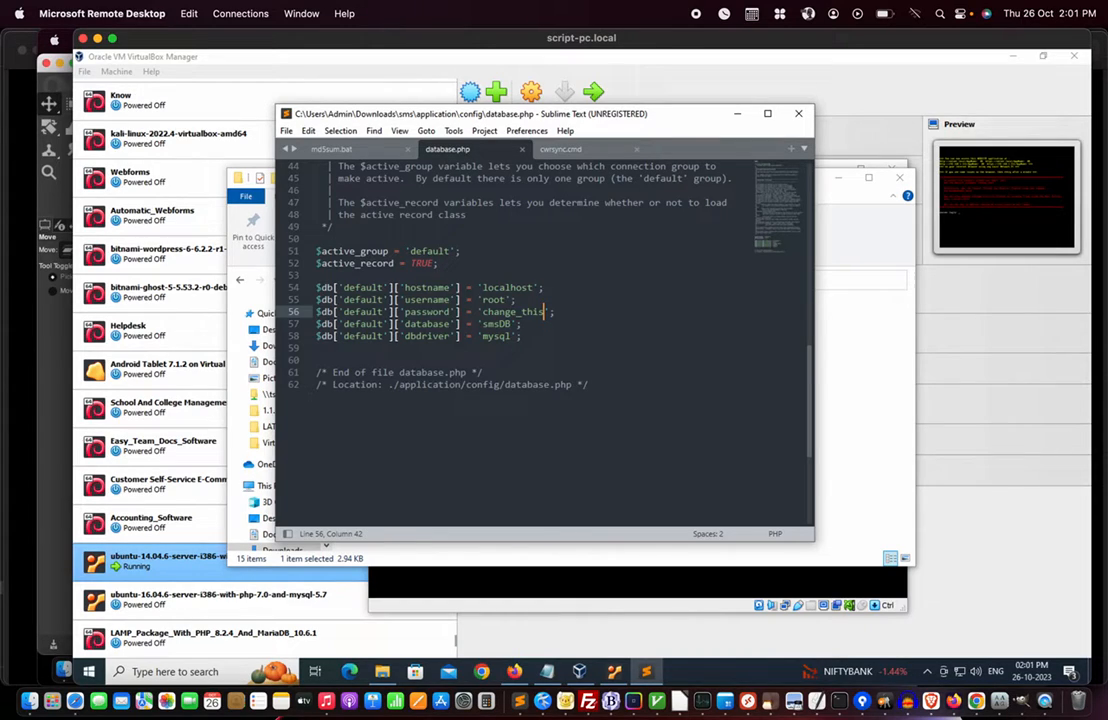
key(Down)
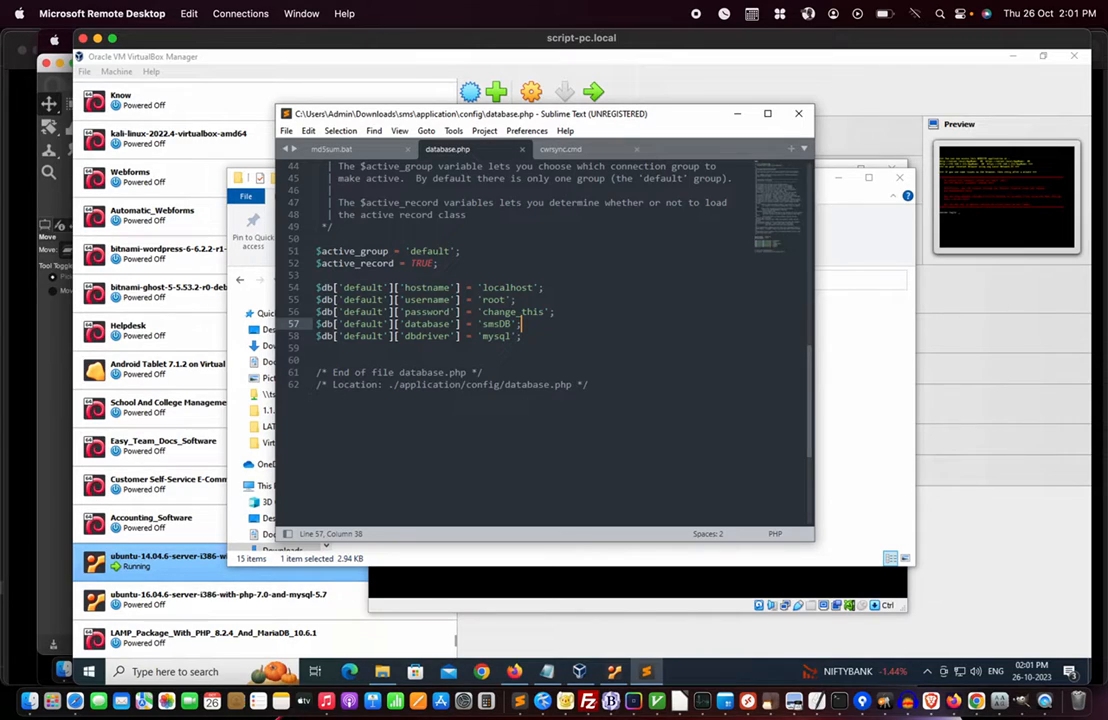
key(Down)
key(Down)
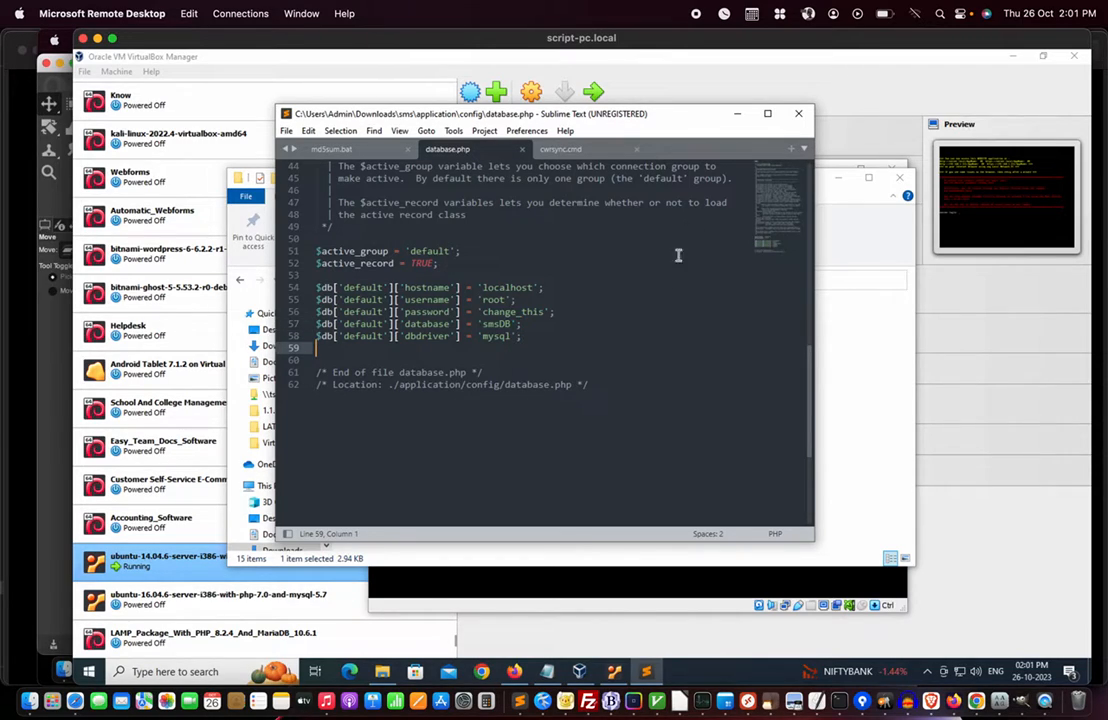
click(525, 311)
- Close database.php and the Sublime Text window
double_click(495, 324)
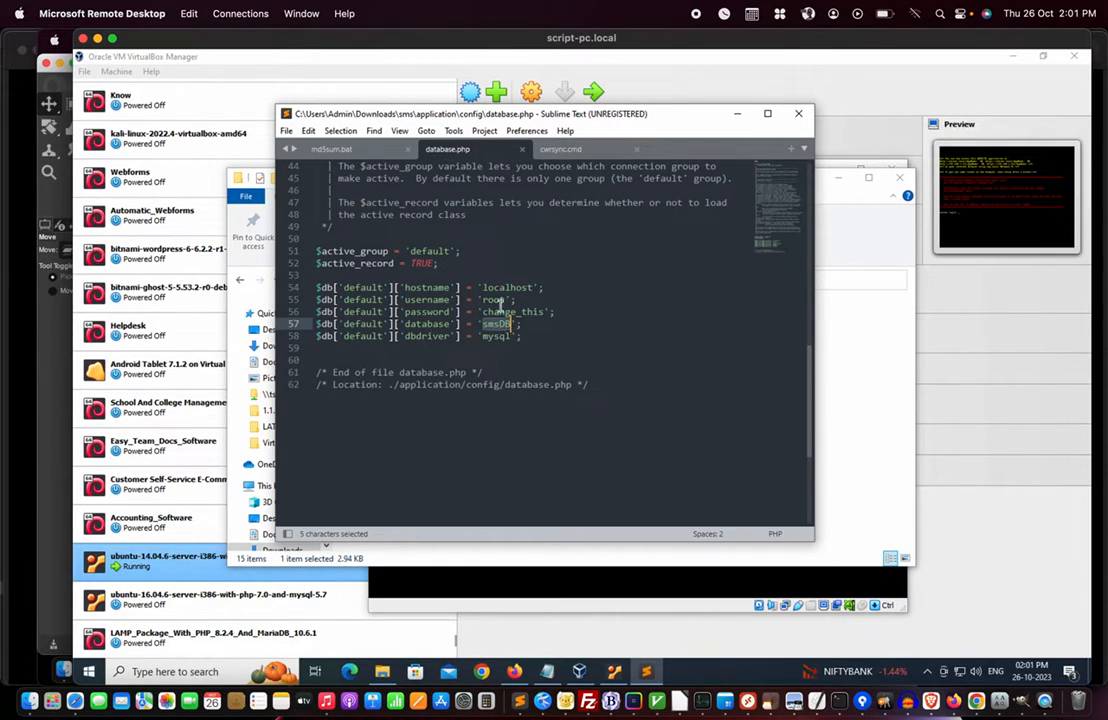
click(522, 149)
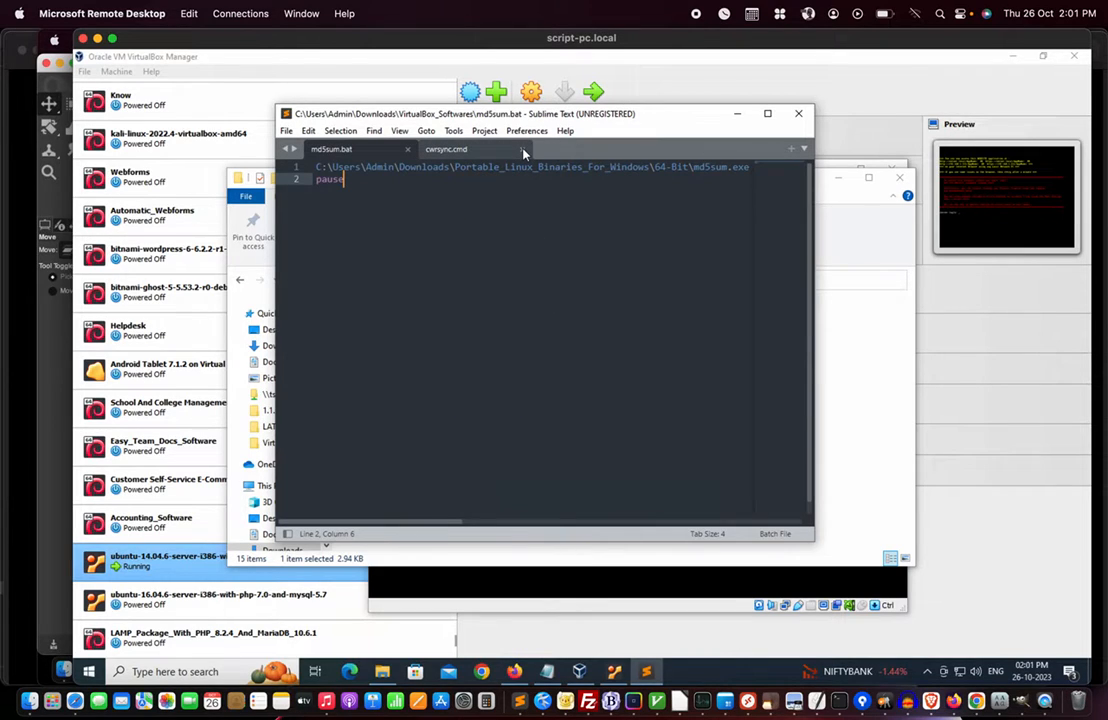
click(800, 118)
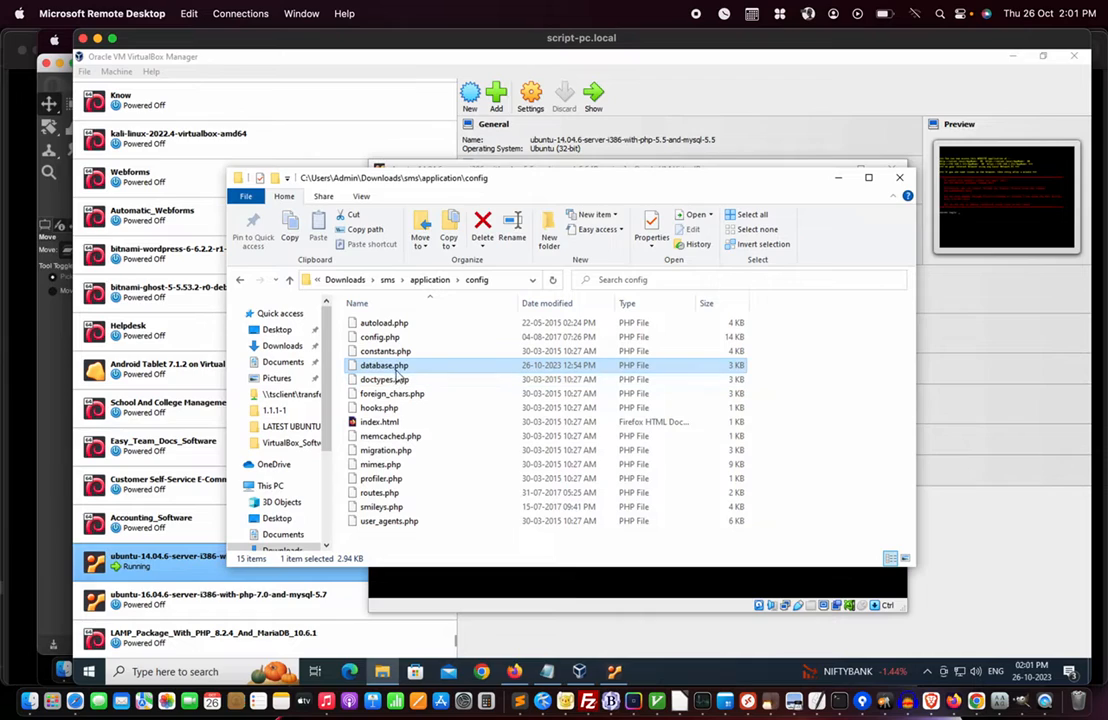
- Open findfiles.bat from the sms folder in Sublime Text to check its dir /b /s *.sql command, then close it
click(388, 280)
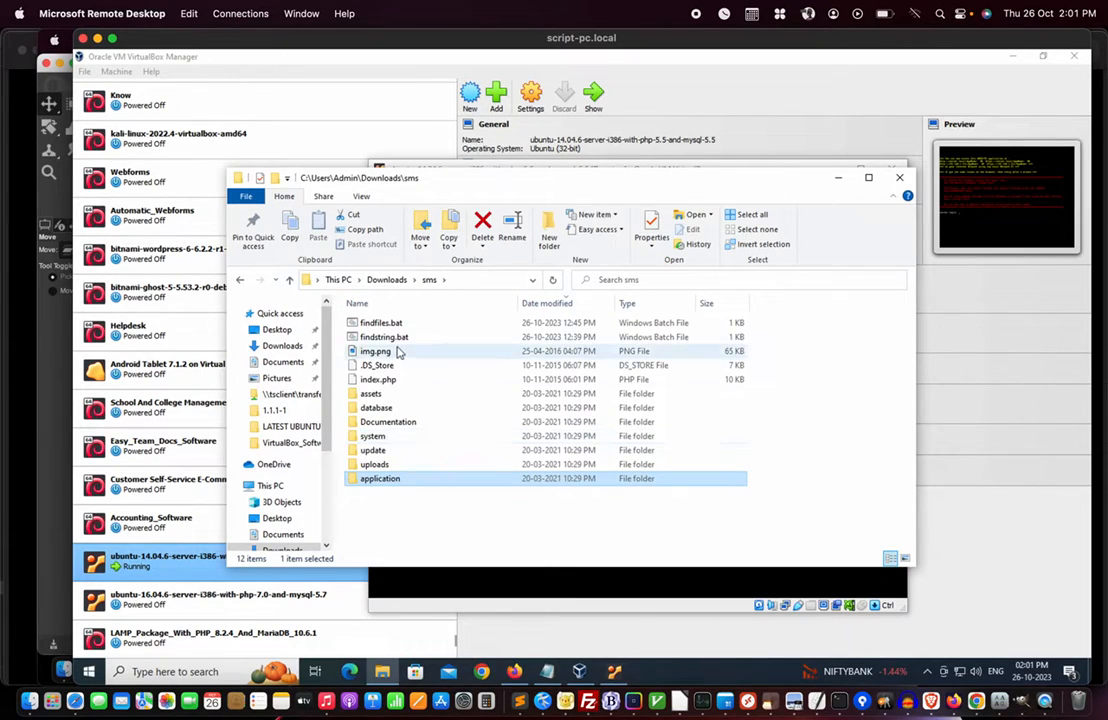
right_click(391, 326)
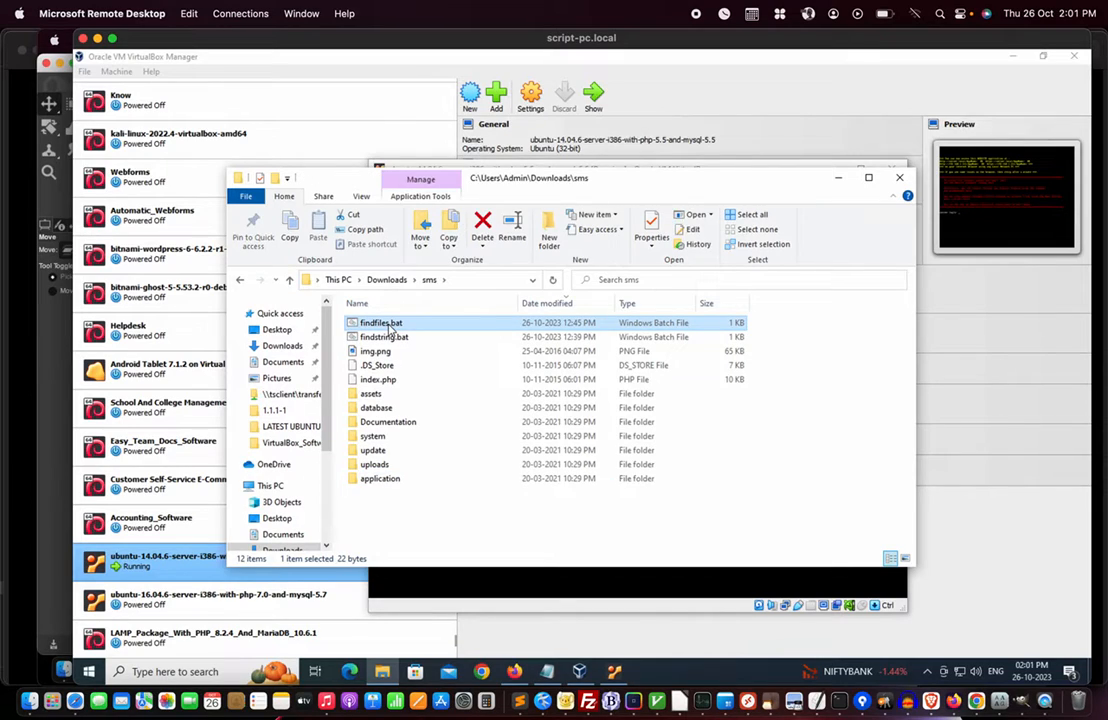
click(445, 356)
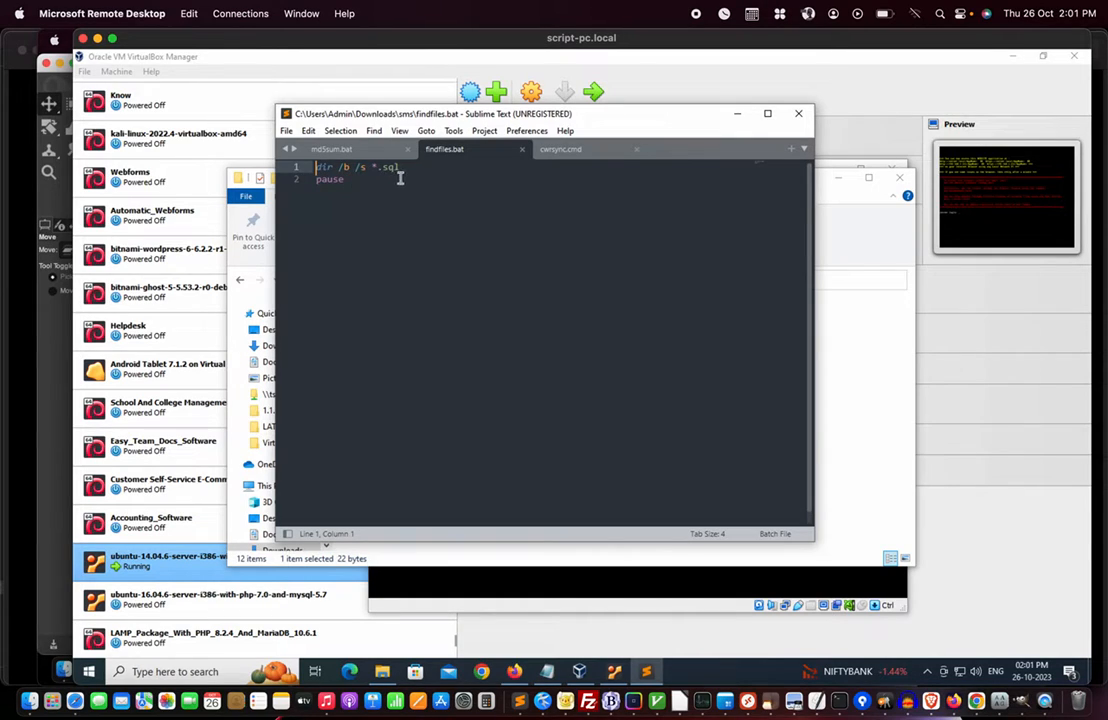
click(521, 149)
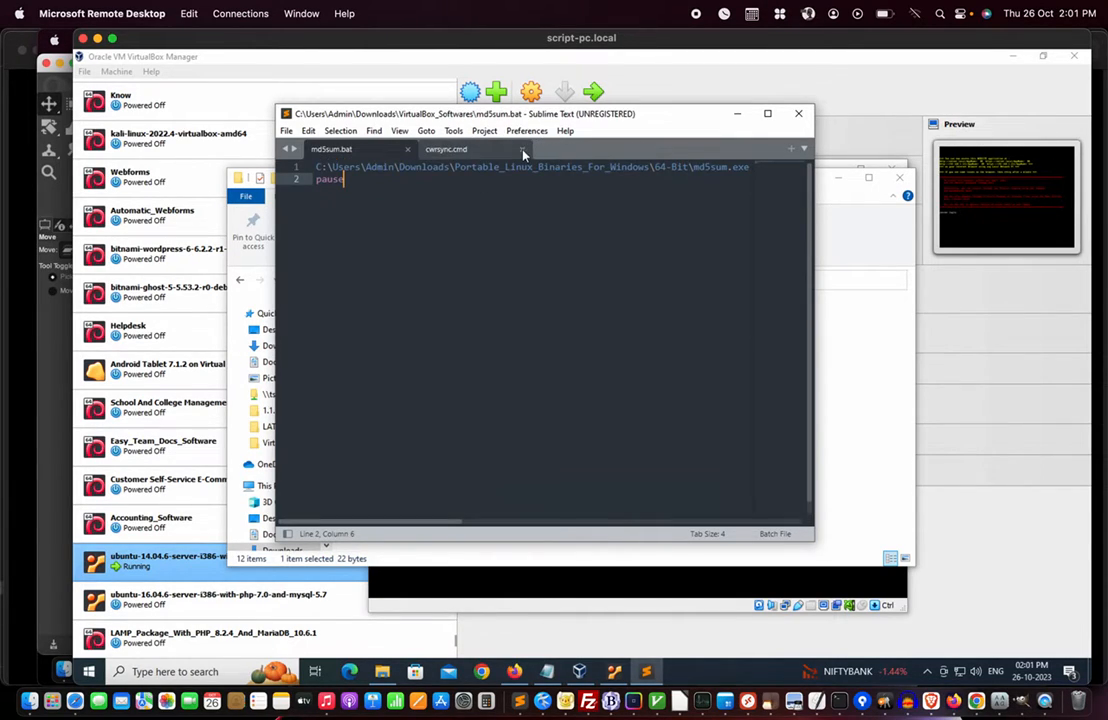
click(797, 114)
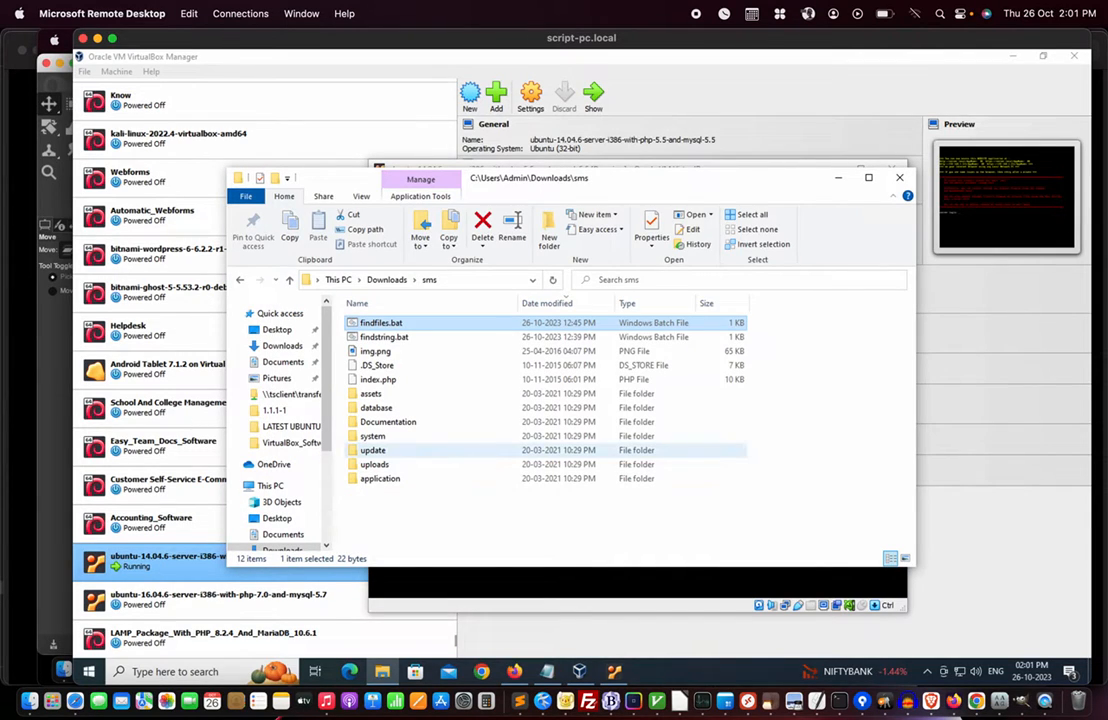
- Run findfiles.bat to locate database\smsDB.sql and uploads\install.sql, then close the command window
click(411, 520)
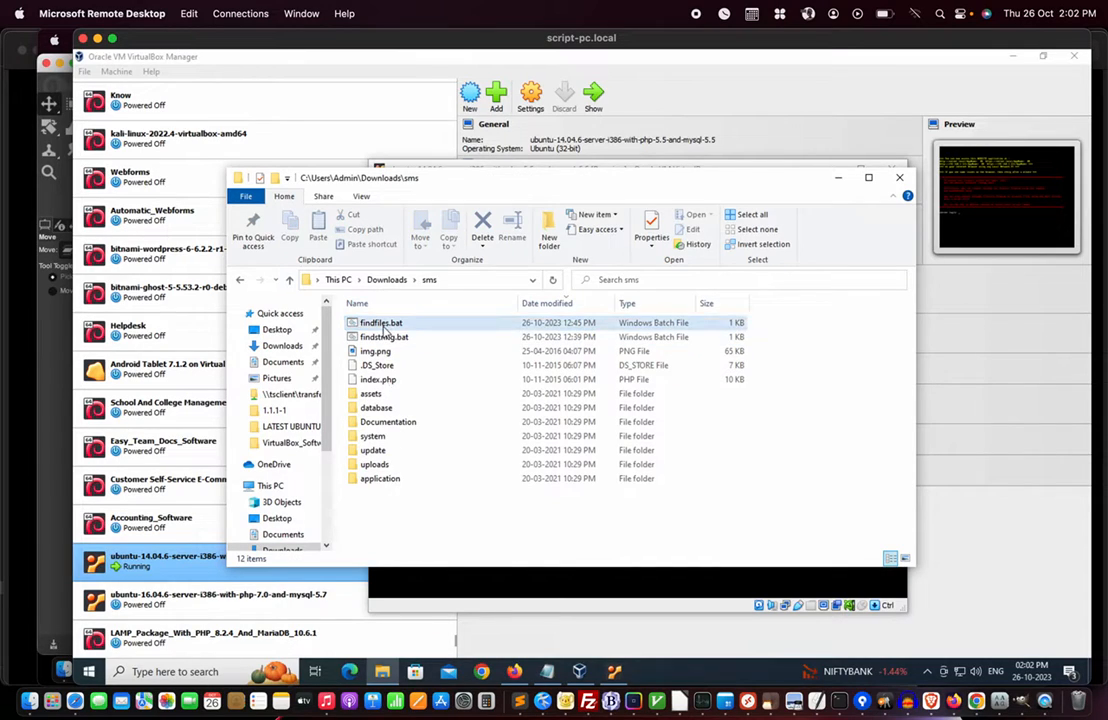
click(382, 325)
double_click(383, 325)
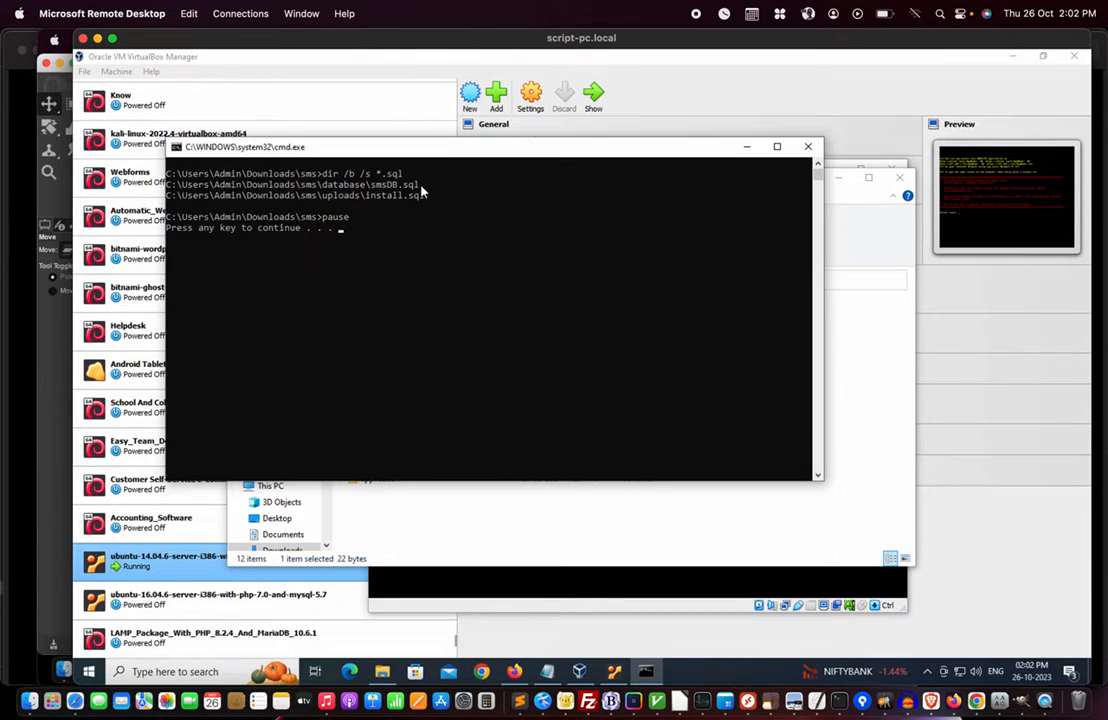
click(808, 147)
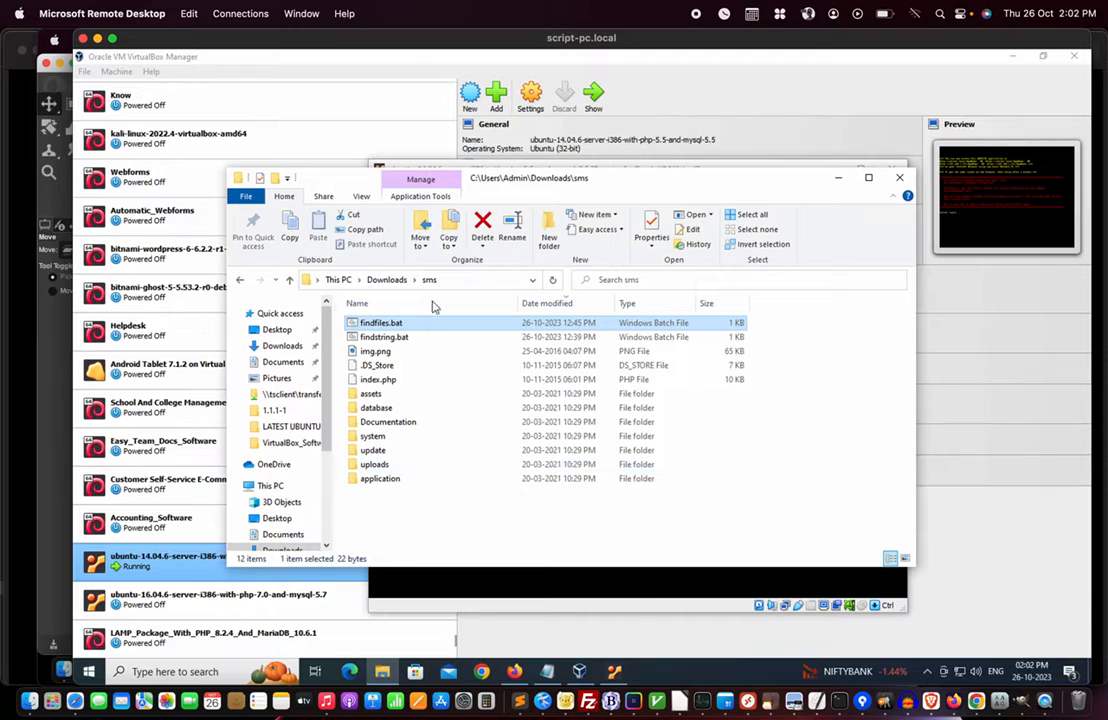
- Open database\smsDB.sql in Sublime Text
double_click(378, 408)
click(381, 329)
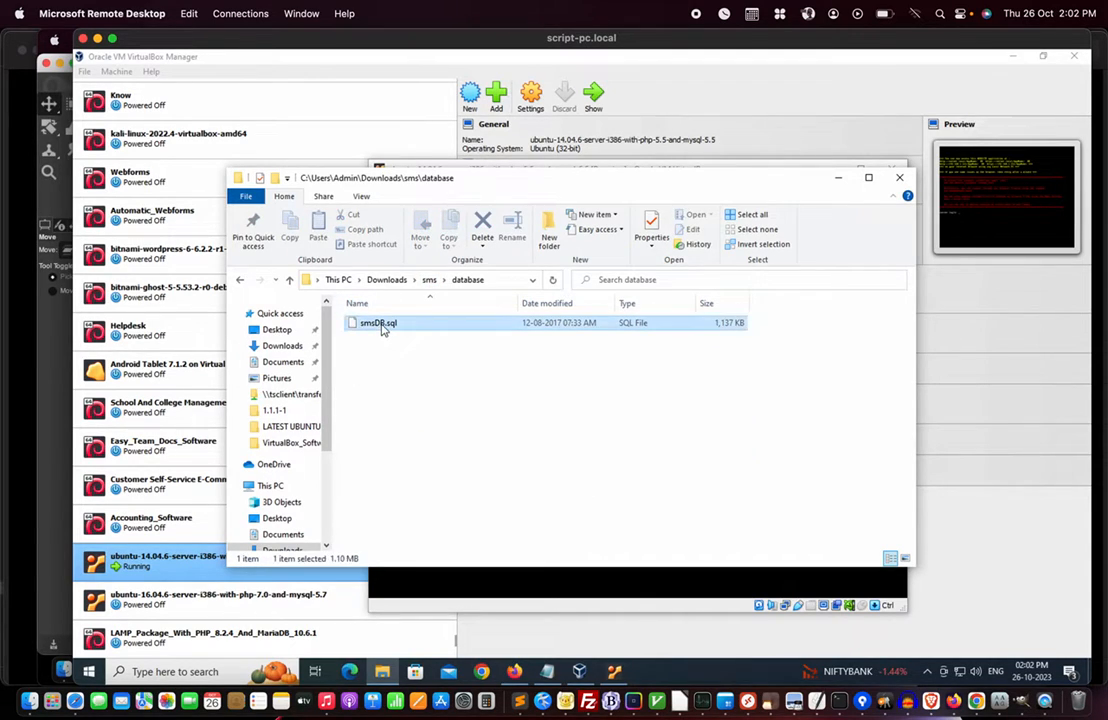
right_click(381, 329)
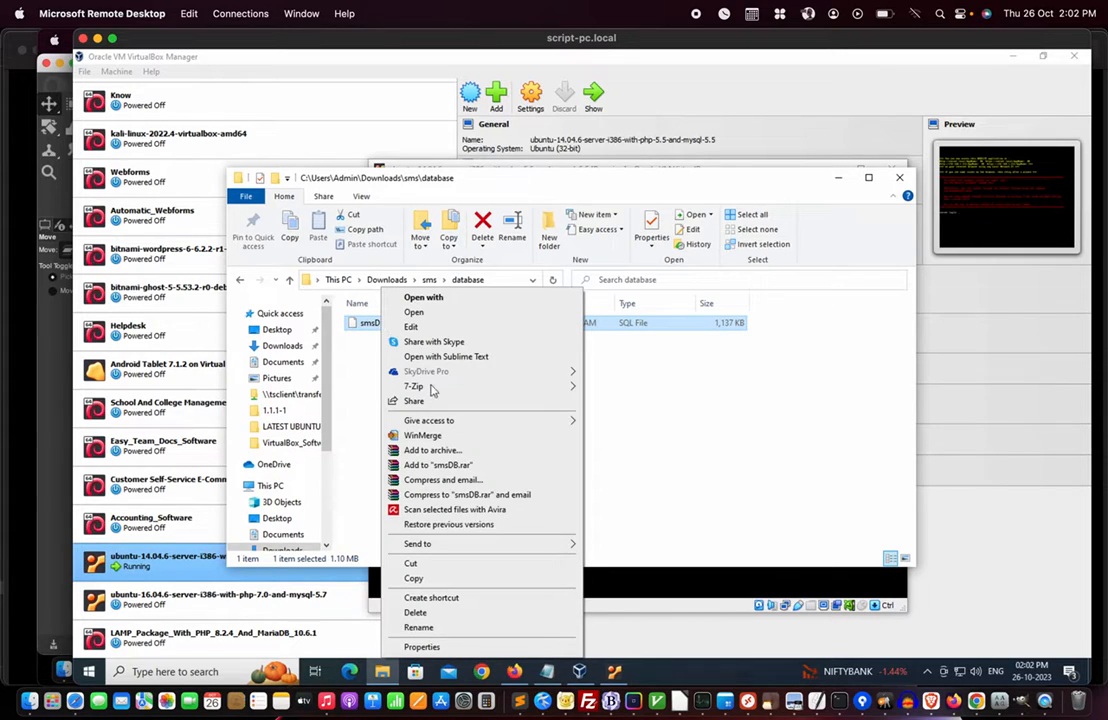
click(444, 358)
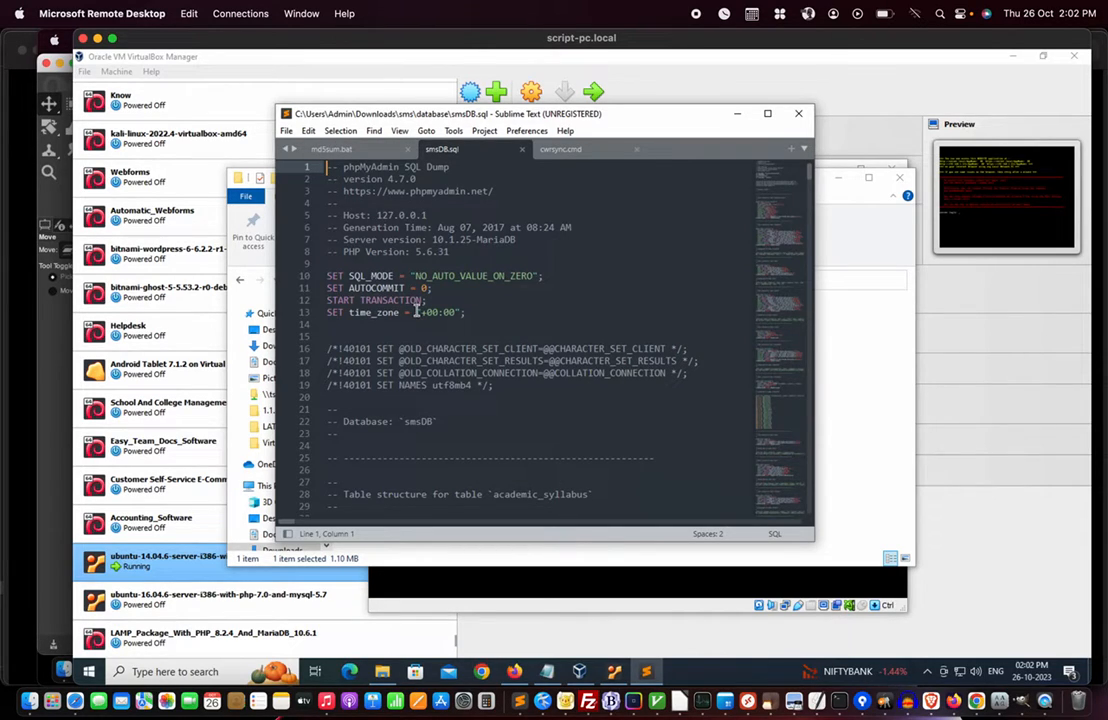
- Copy the database name smsDB from line 22, then close the file and Sublime Text
scroll(418, 308, down, 1)
double_click(420, 401)
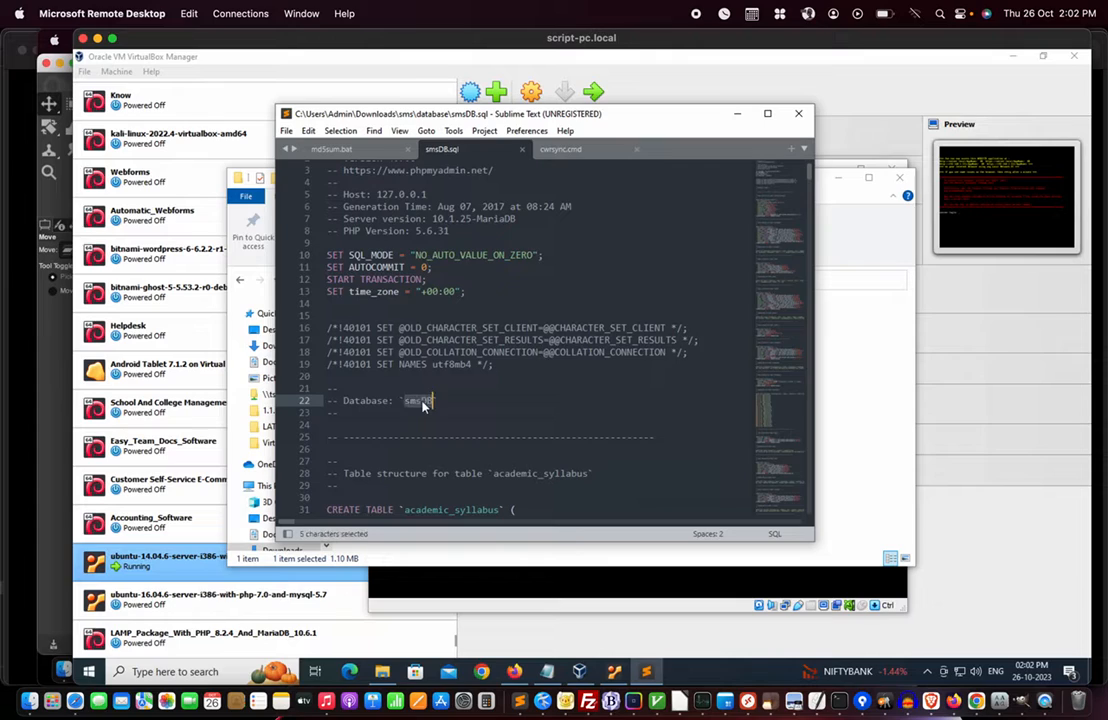
right_click(422, 403)
click(455, 447)
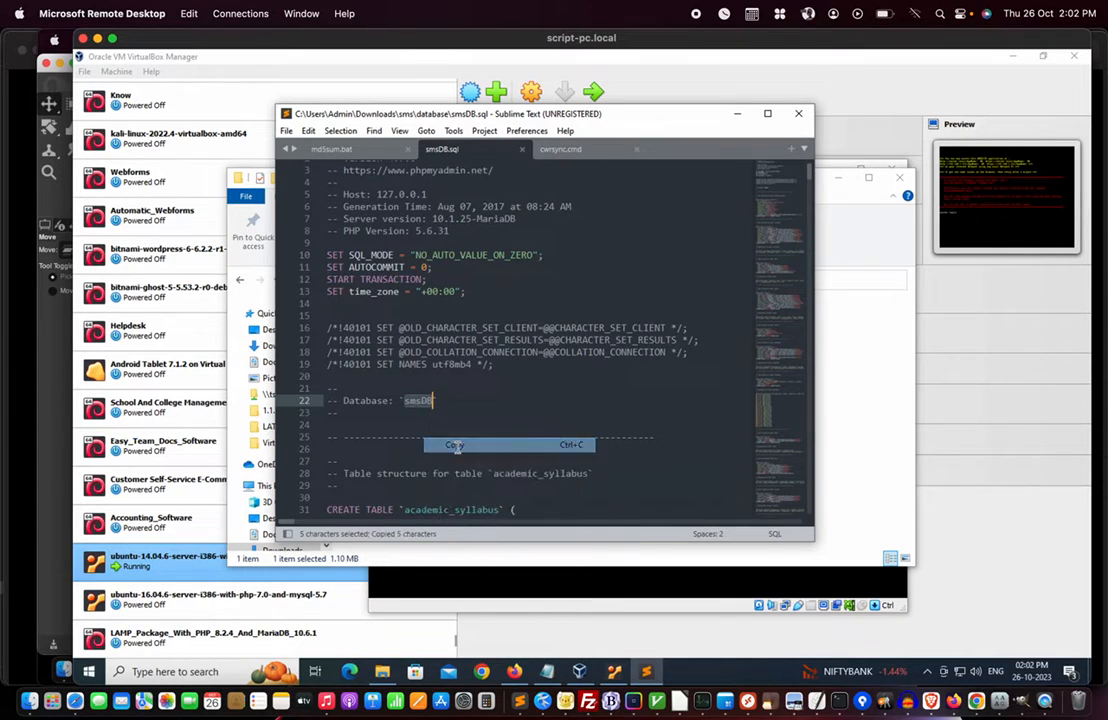
click(460, 412)
scroll(460, 411, down, 5)
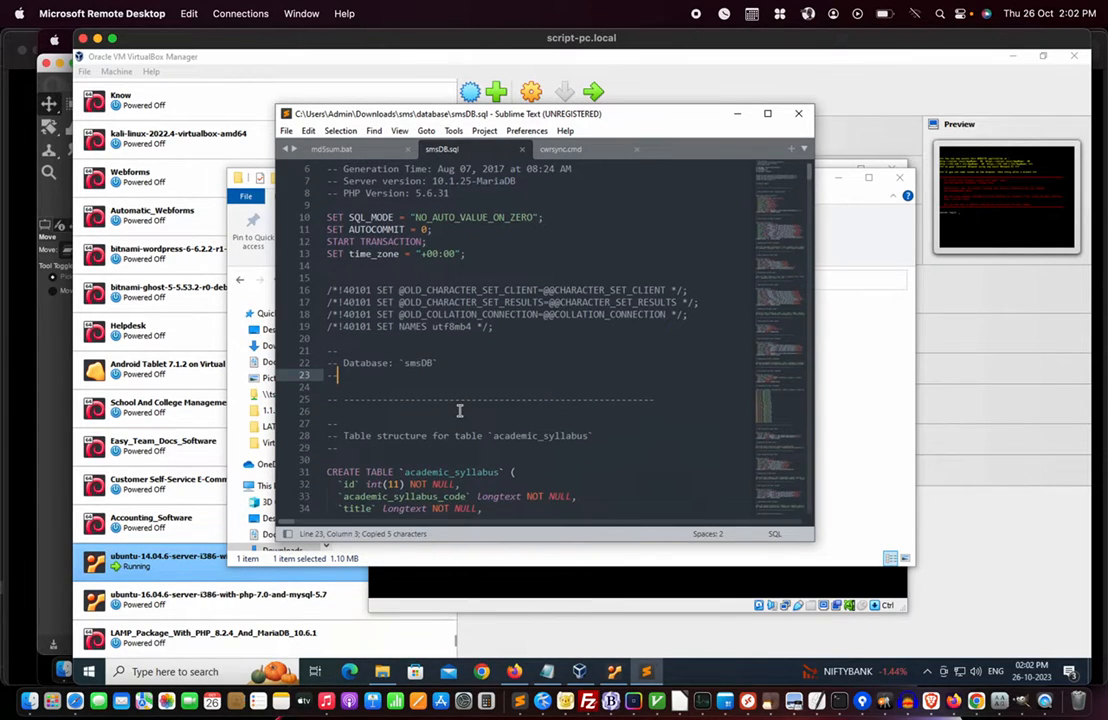
scroll(459, 406, down, 2)
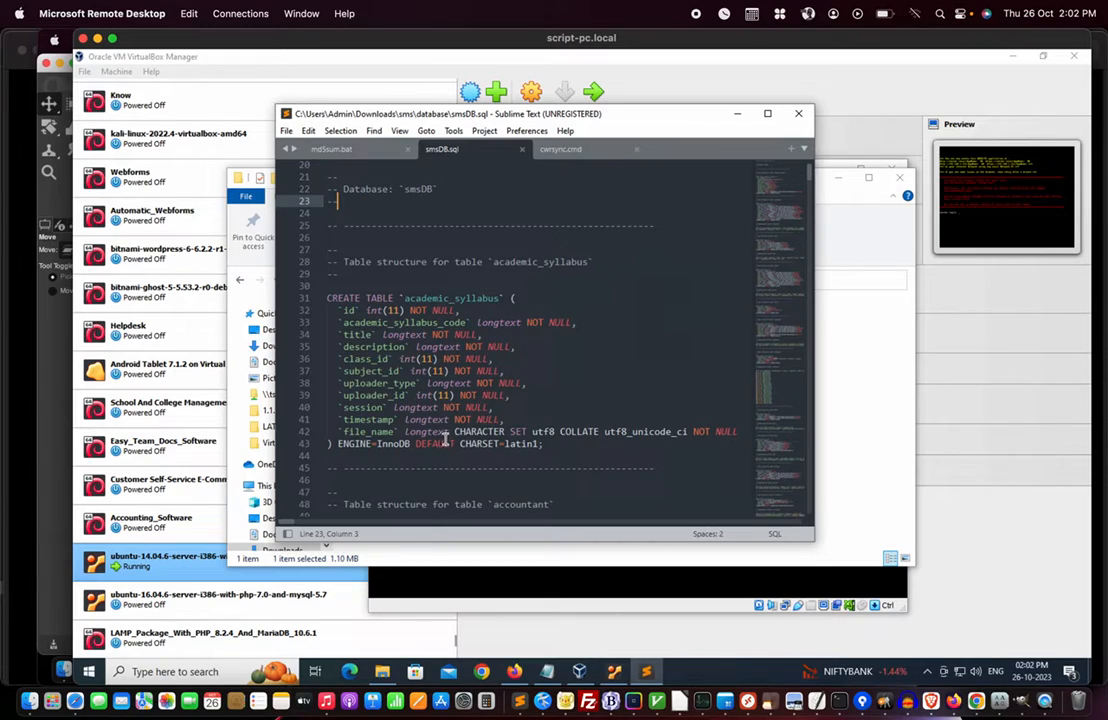
scroll(441, 410, up, 4)
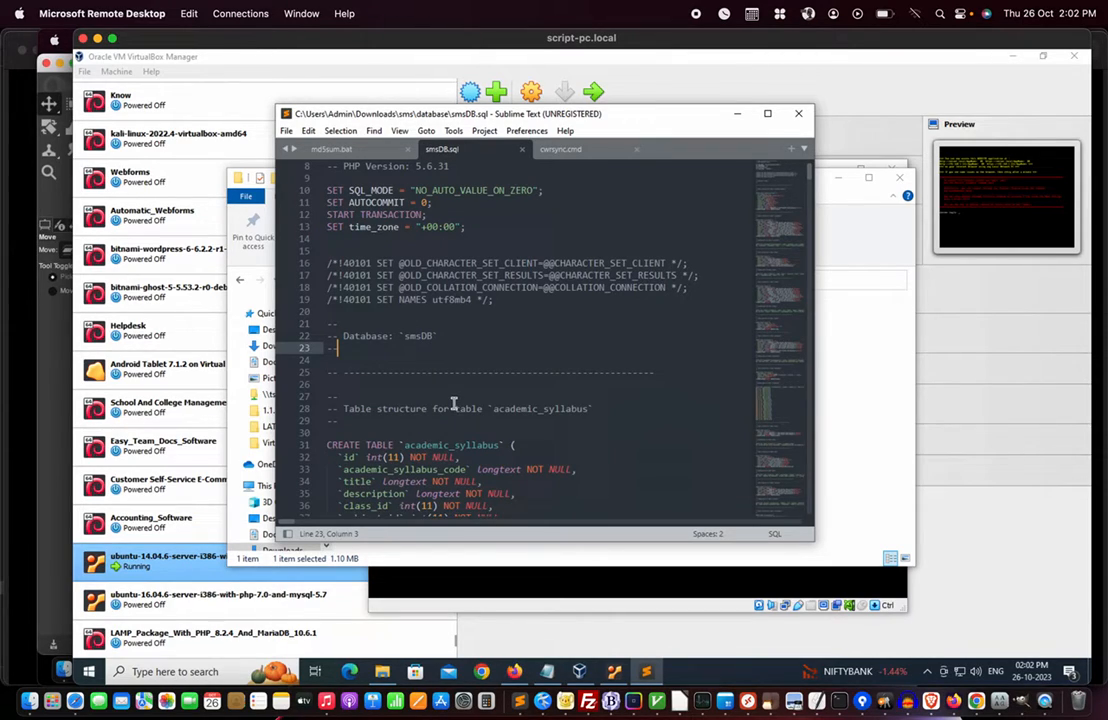
double_click(418, 336)
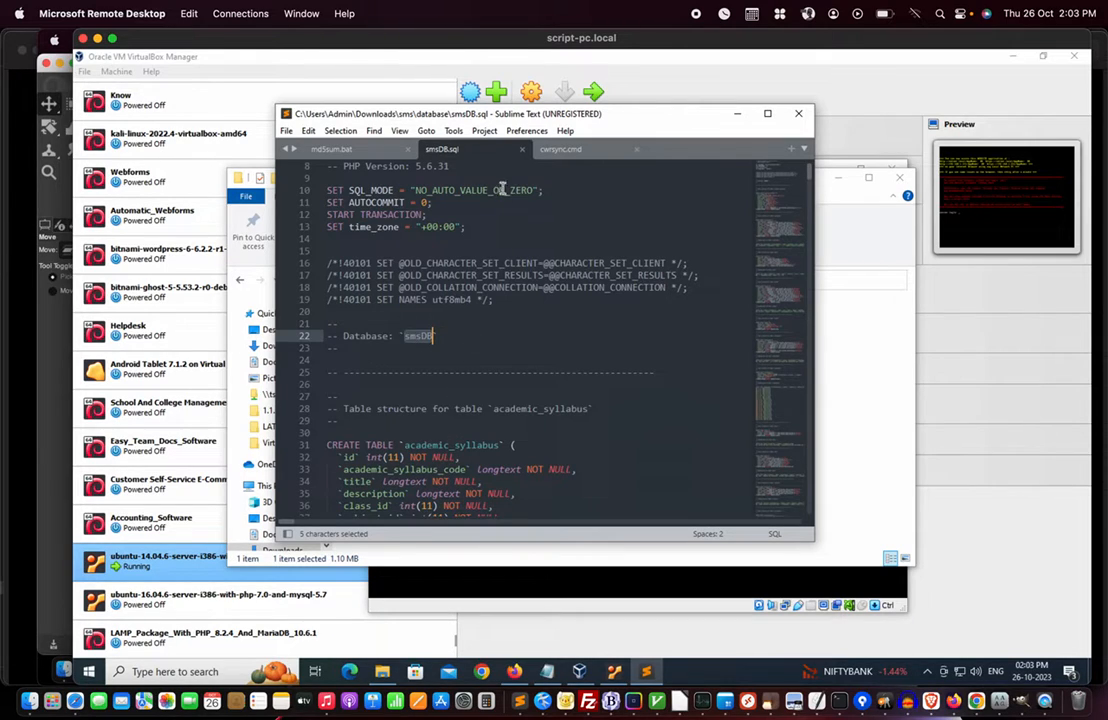
click(521, 149)
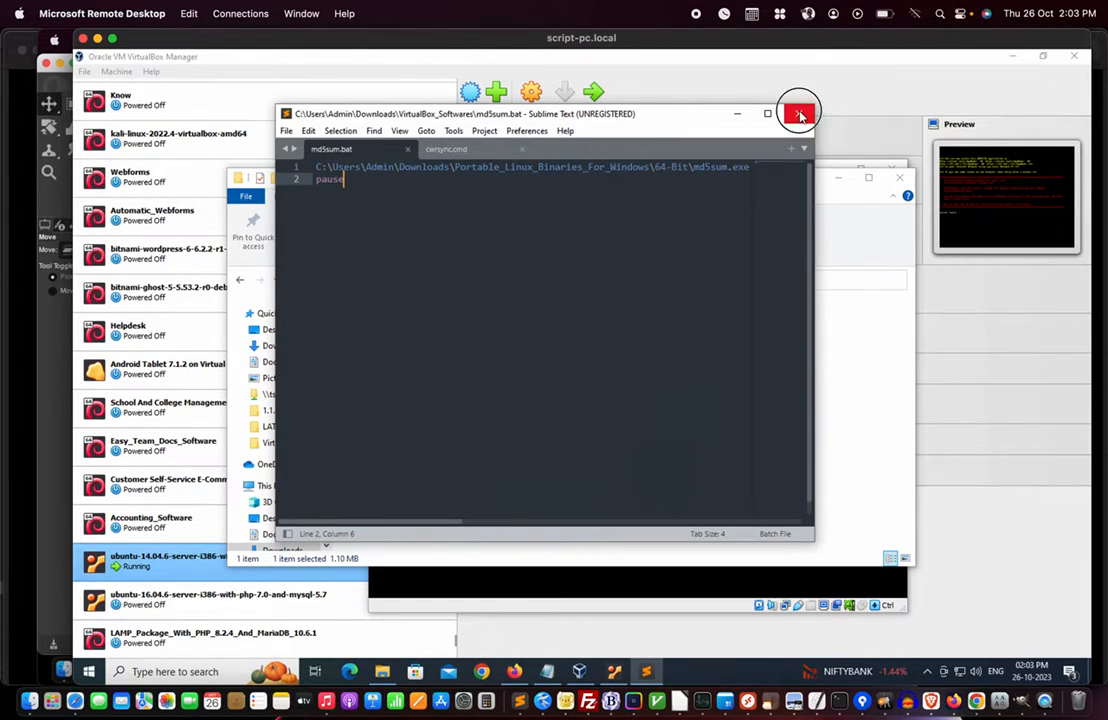
click(800, 116)
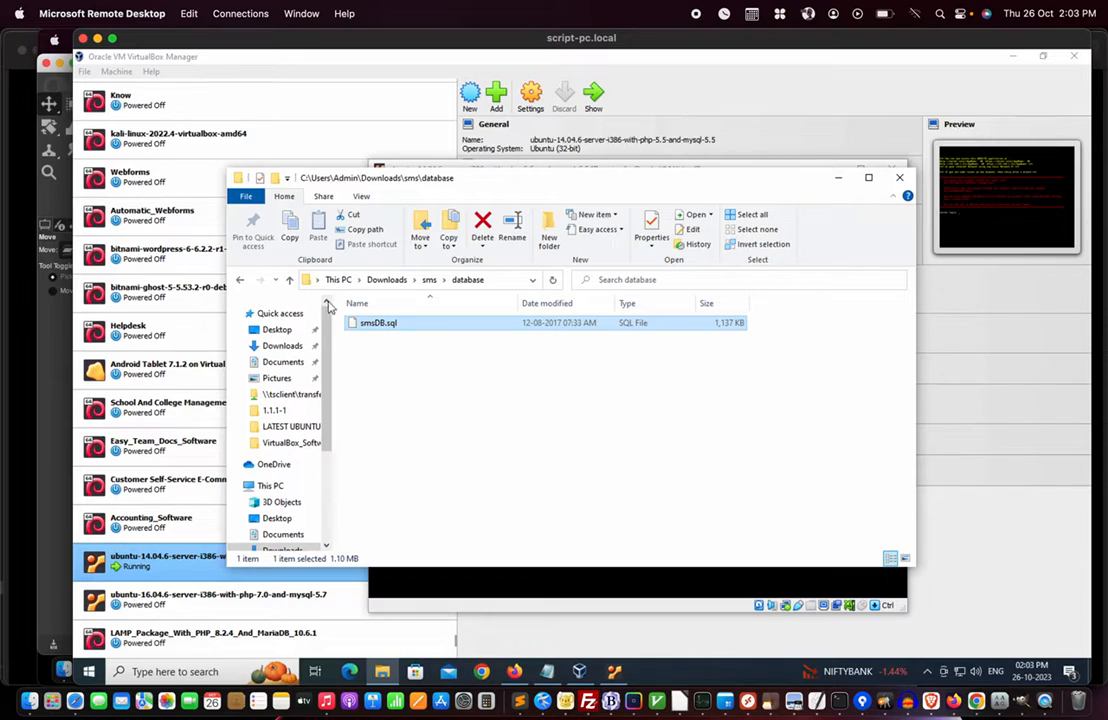
- Go back up to the Downloads\sms folder and bring up the Windows search panel
click(289, 280)
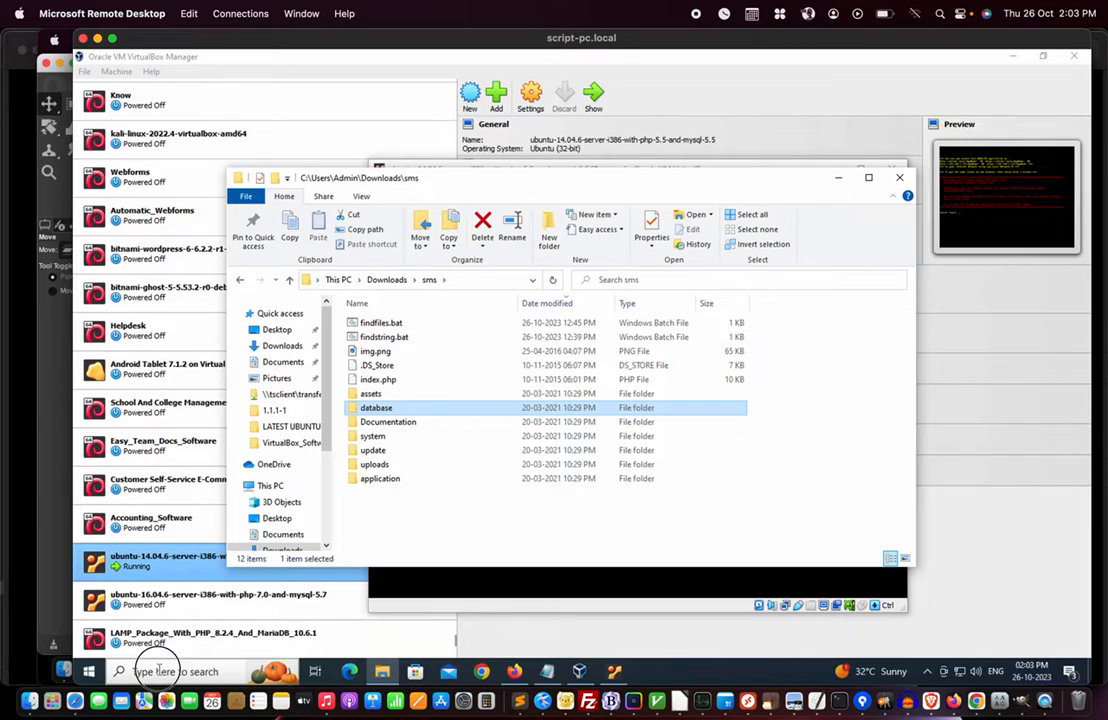
click(145, 671)
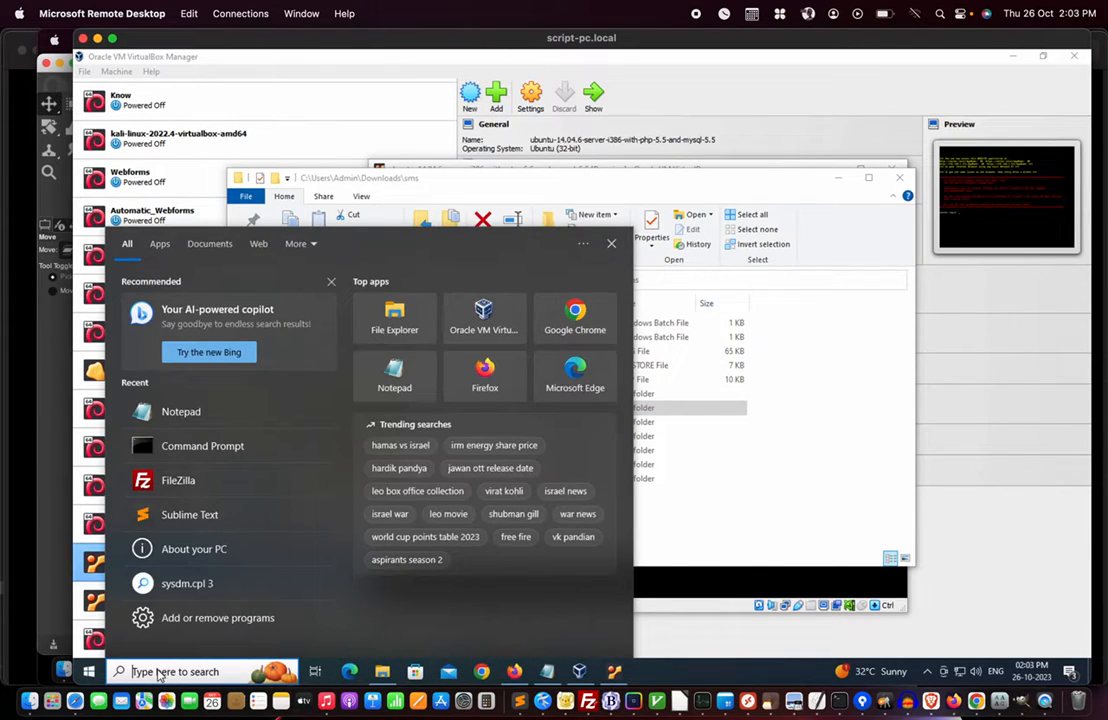
- Launch FileZilla and Quickconnect to server.local with the VM username and password; connection is refused
click(182, 489)
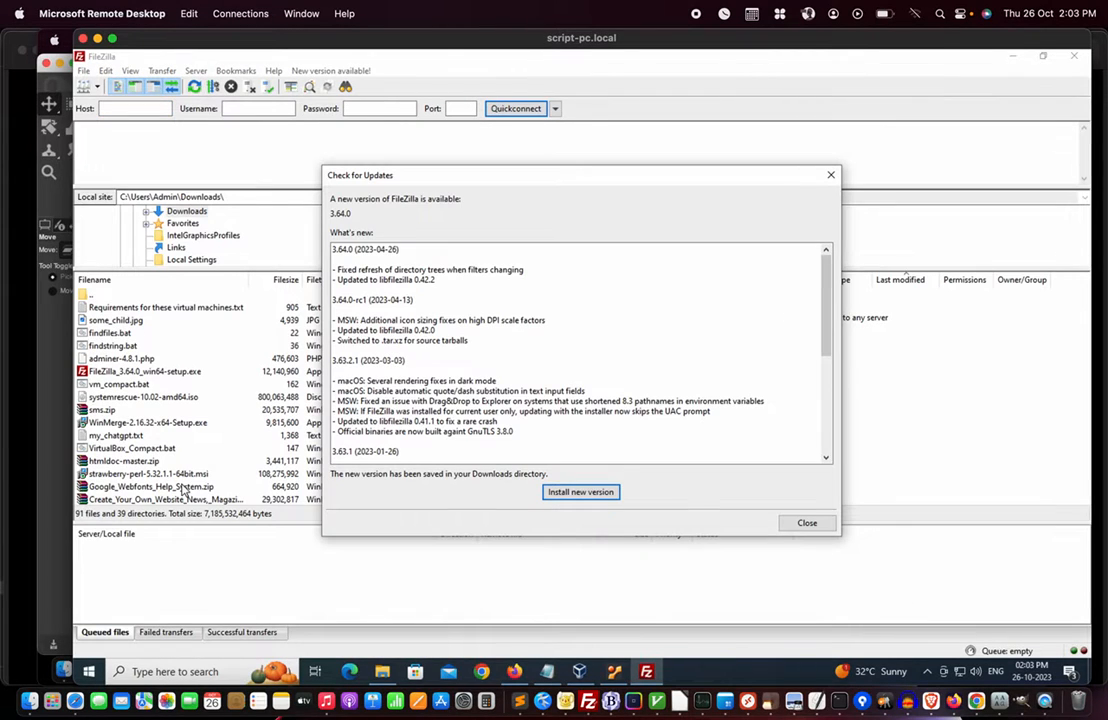
click(805, 522)
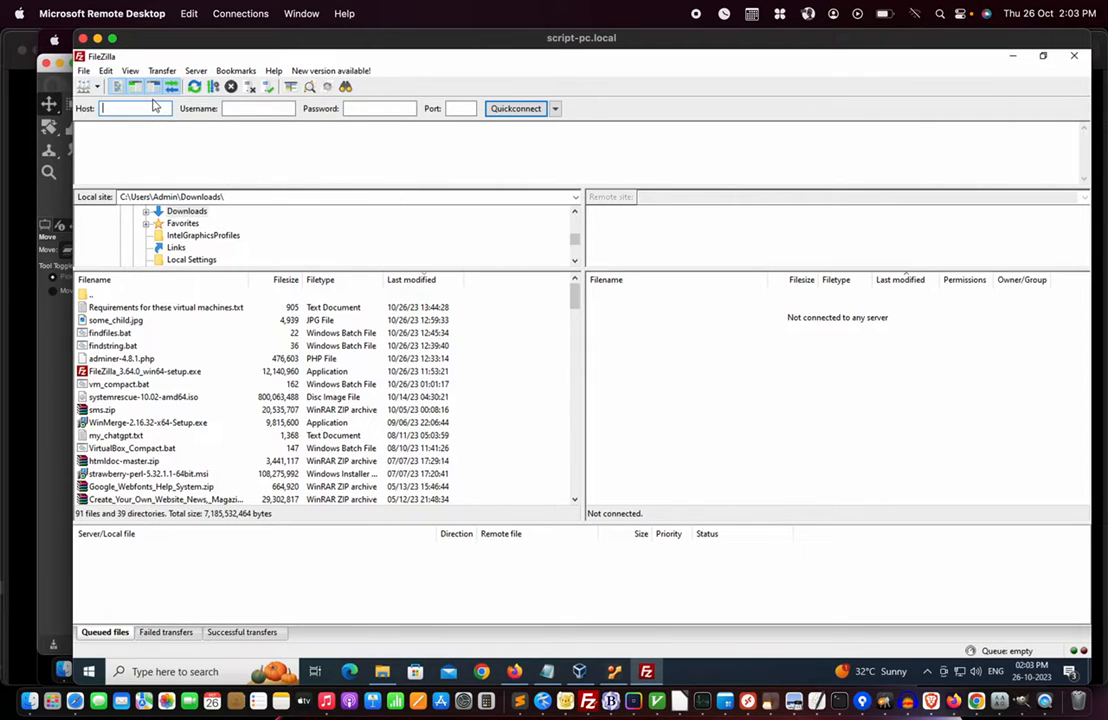
text(server)
text(.local)
text(user)
key(Tab)
text(************)
click(515, 112)
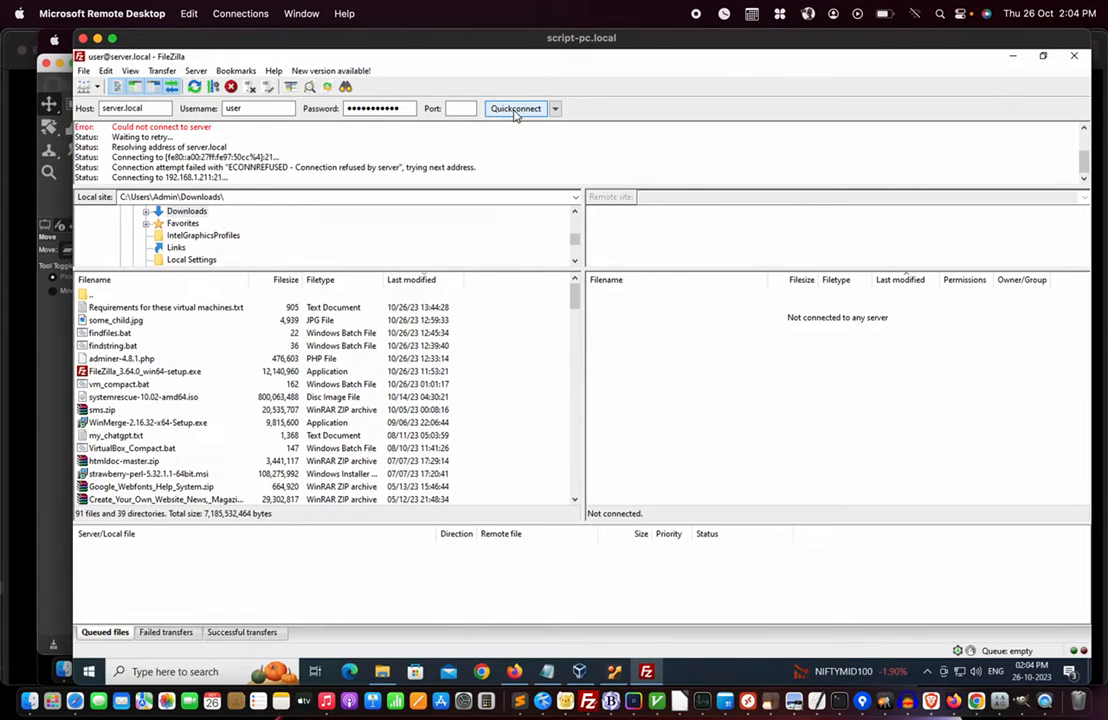
key(super+Tab)
key(super+Tab)
key(super+Tab)
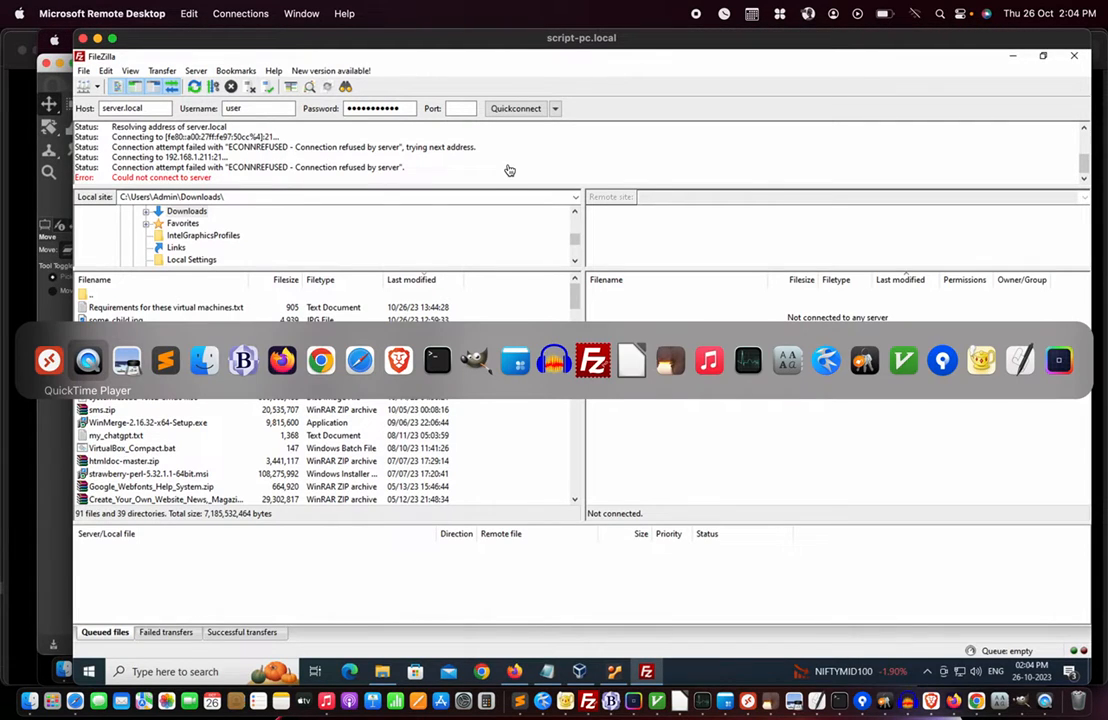
key(super+Tab)
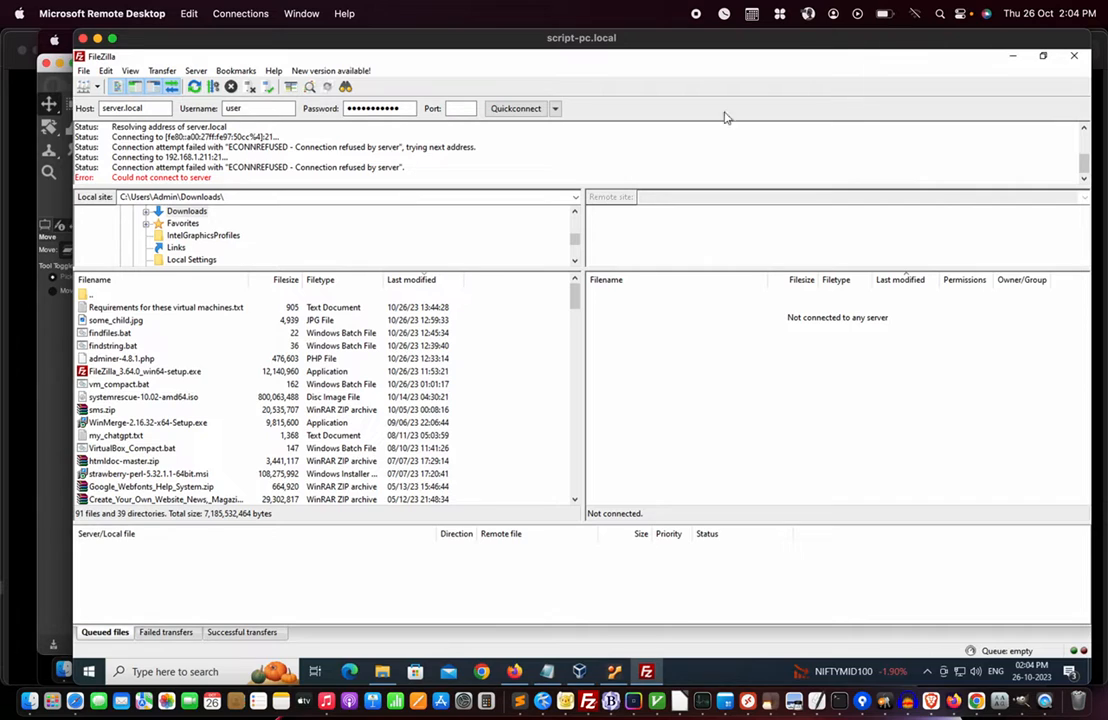
- Close FileZilla, check the VM console's sftp hint, and relaunch FileZilla from recent apps
click(1075, 56)
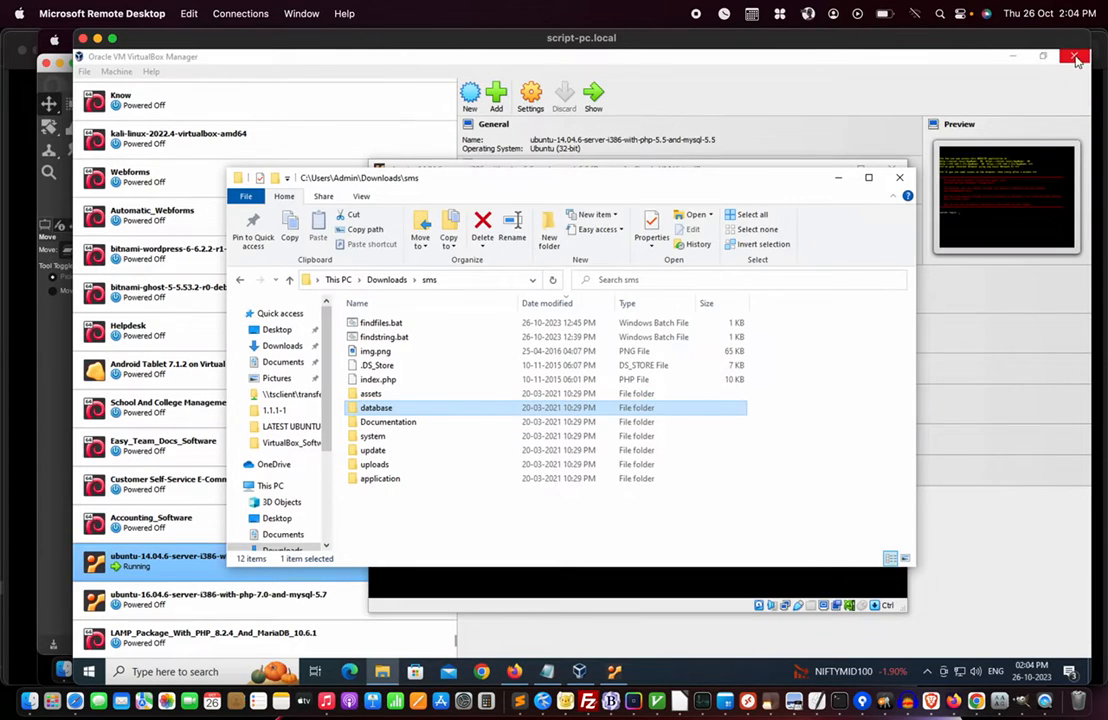
click(614, 672)
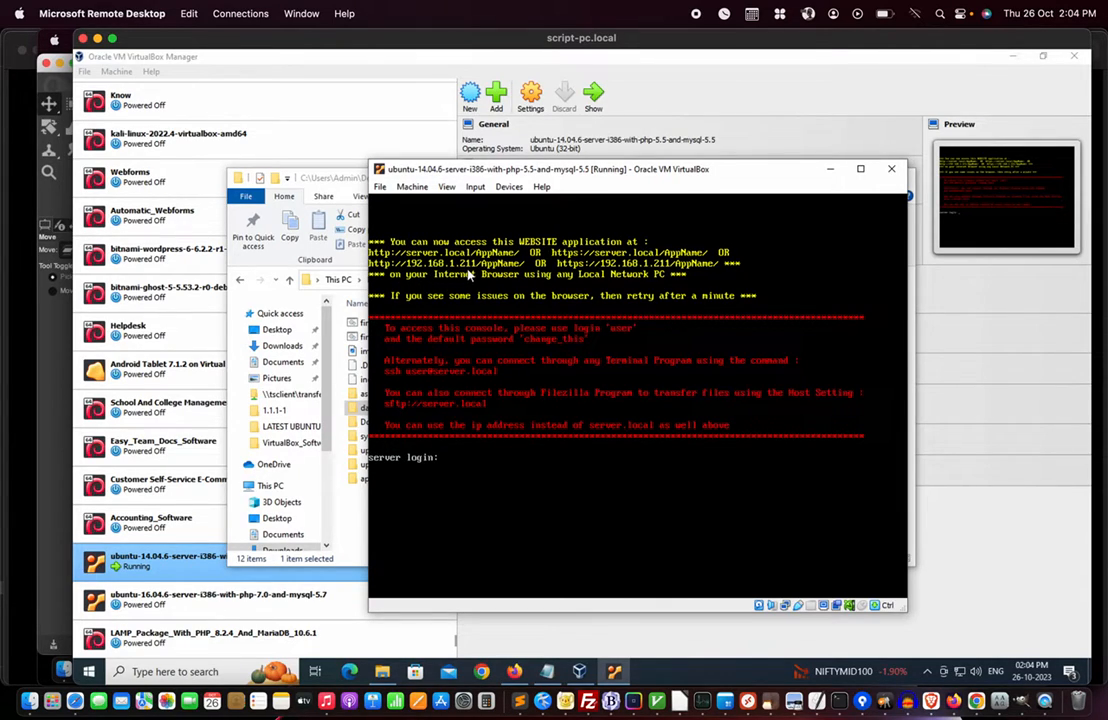
click(89, 672)
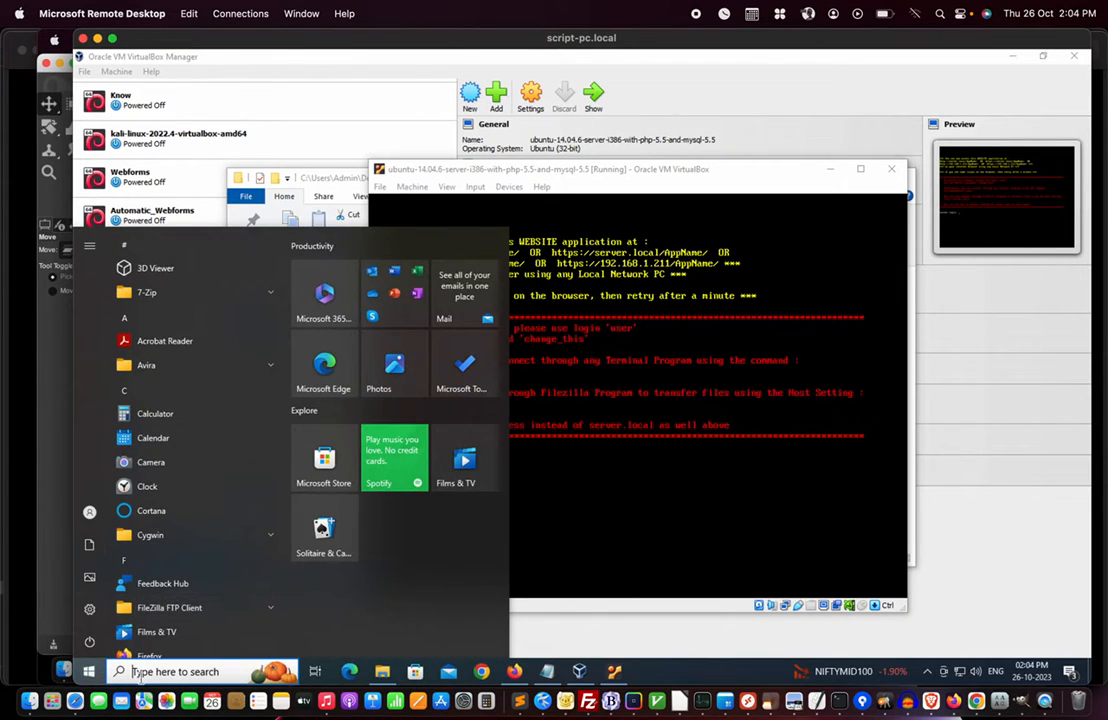
click(140, 678)
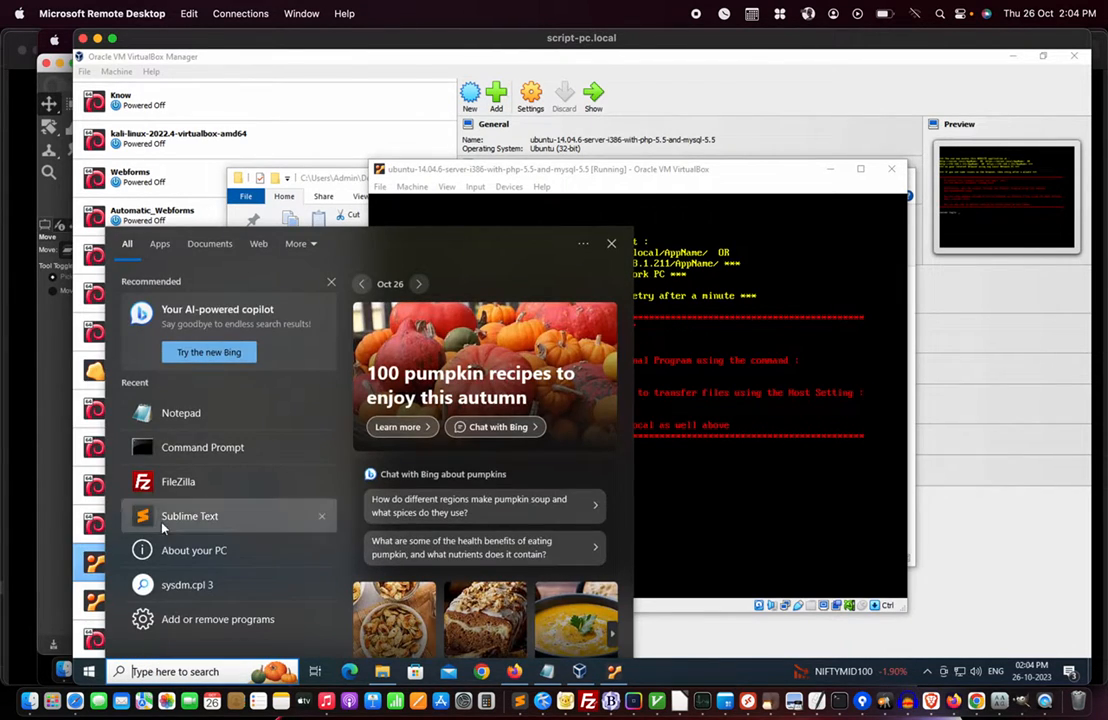
click(180, 484)
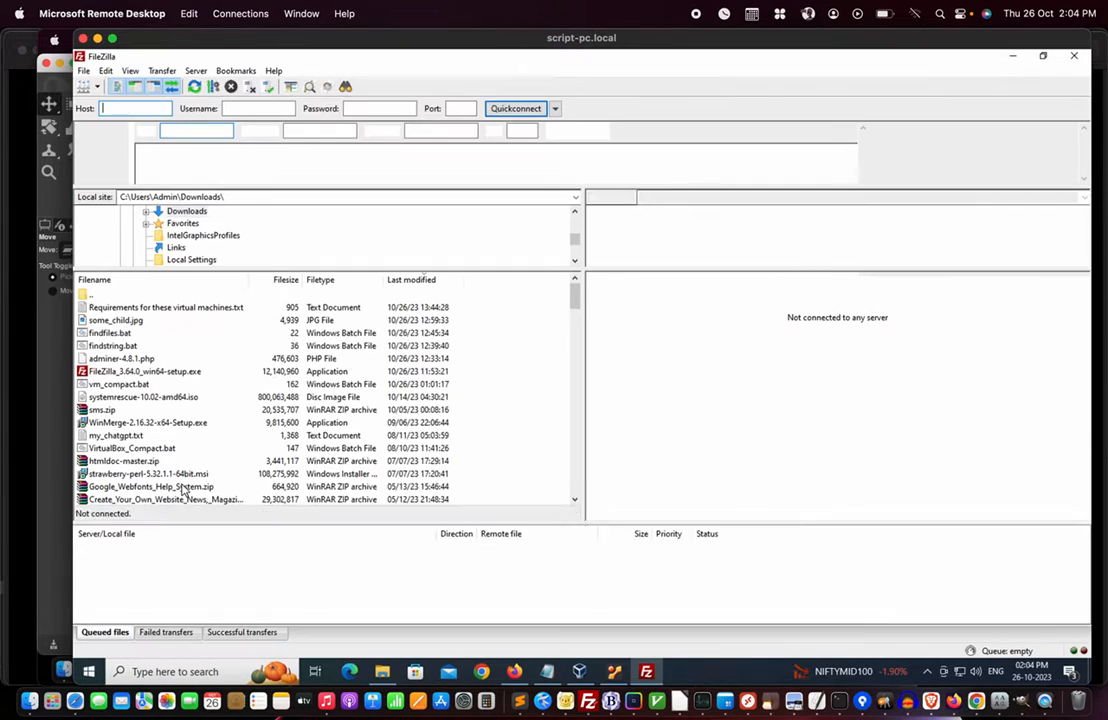
- Quickconnect to host server.local as user with the account password
click(809, 522)
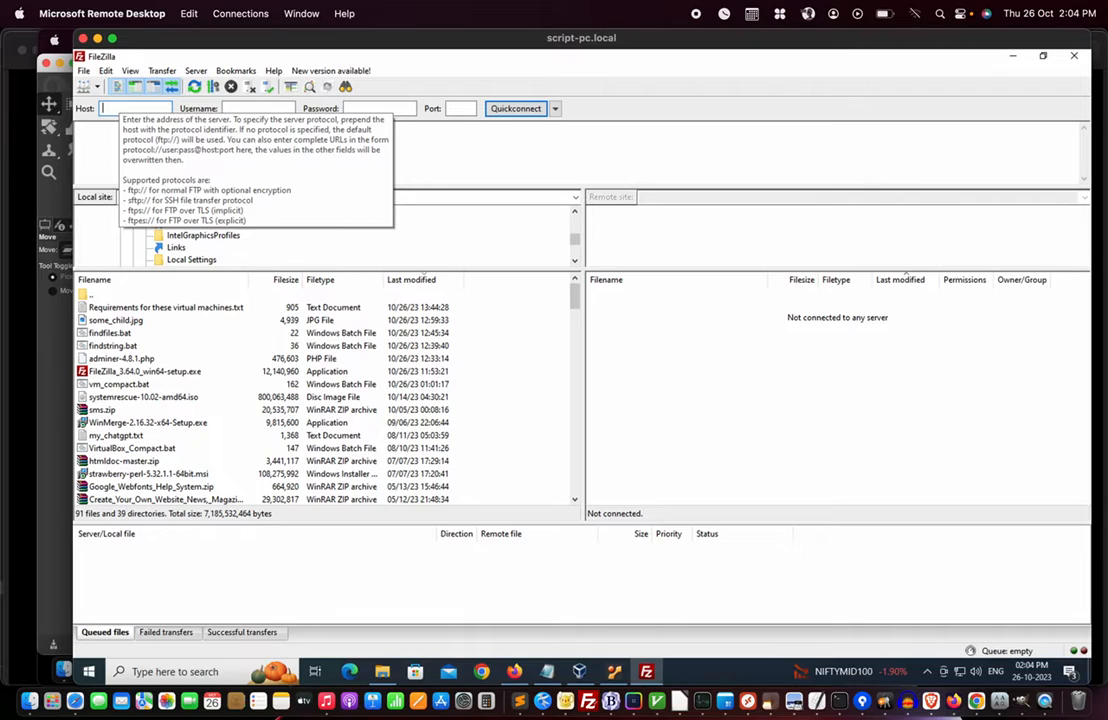
text(server.local)
key(Tab)
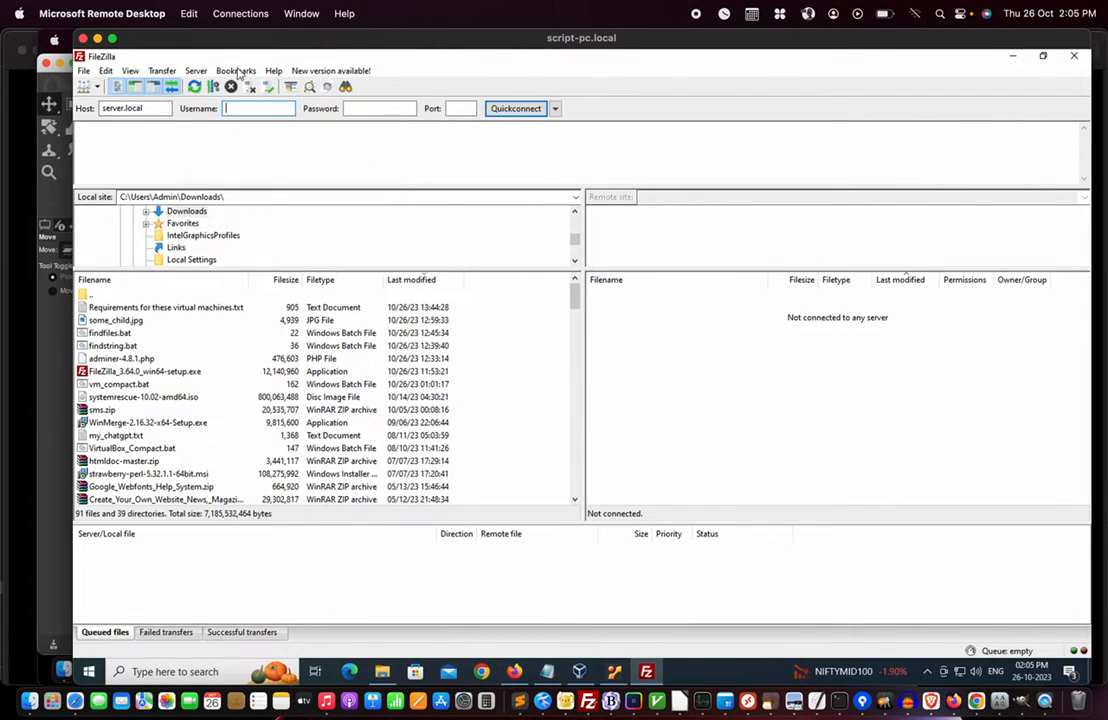
text(user)
key(Tab)
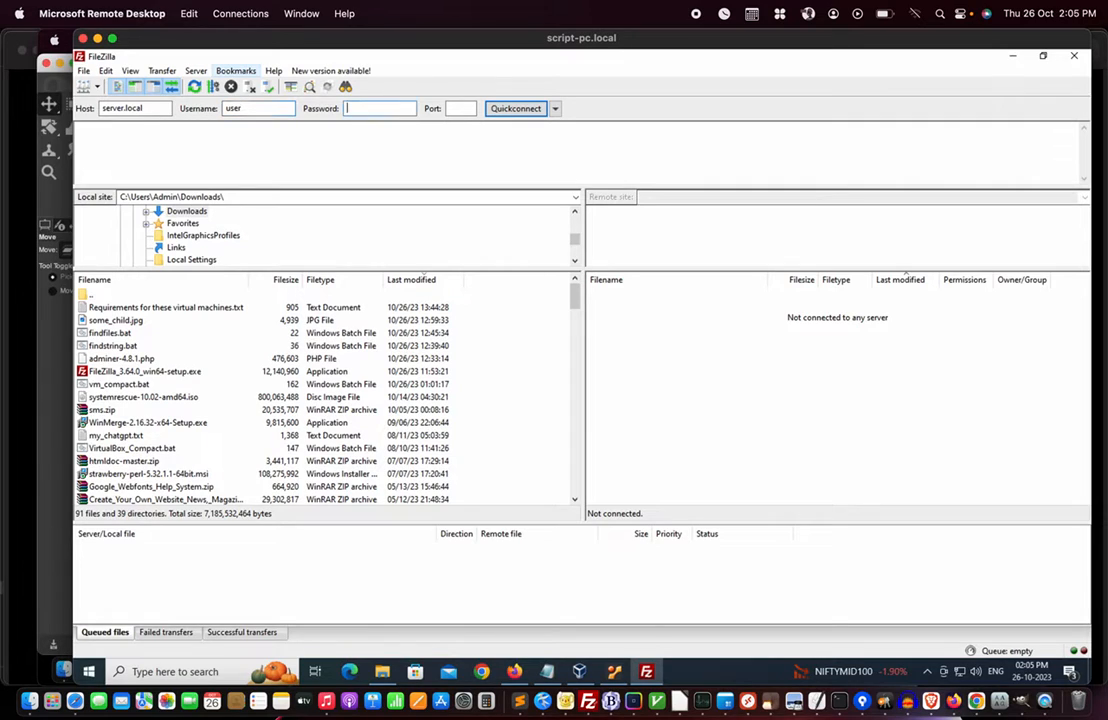
text(password@123)
click(513, 109)
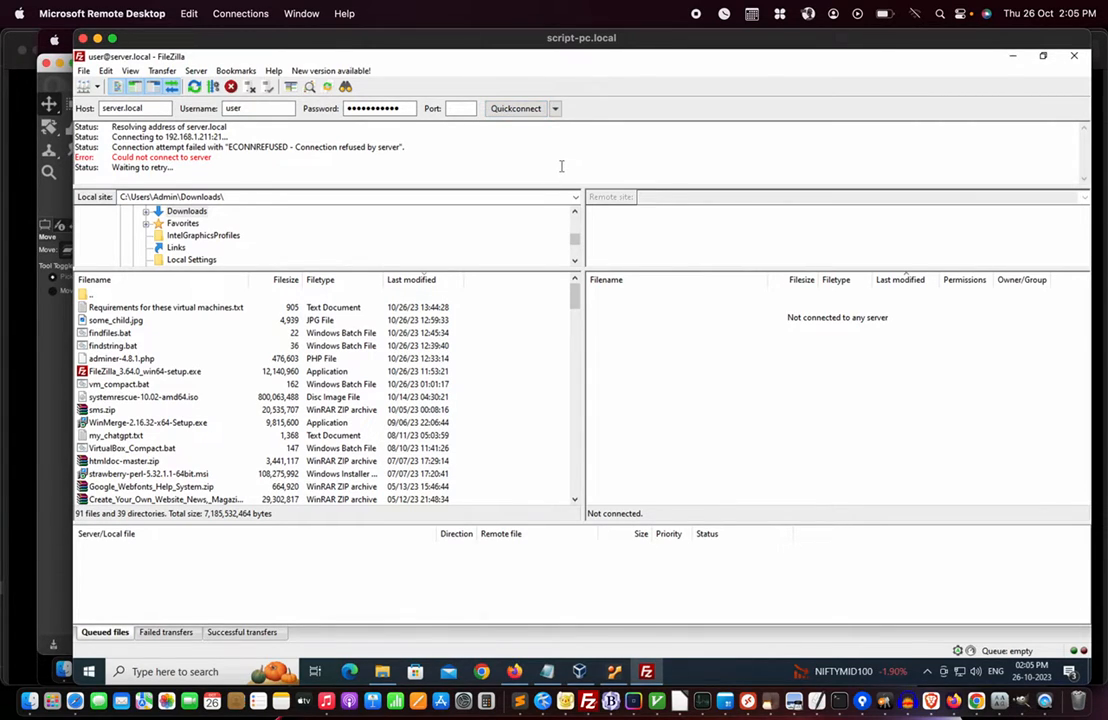
- Close FileZilla and log in to the ubuntu-14.04.6 VM console as user
click(1074, 56)
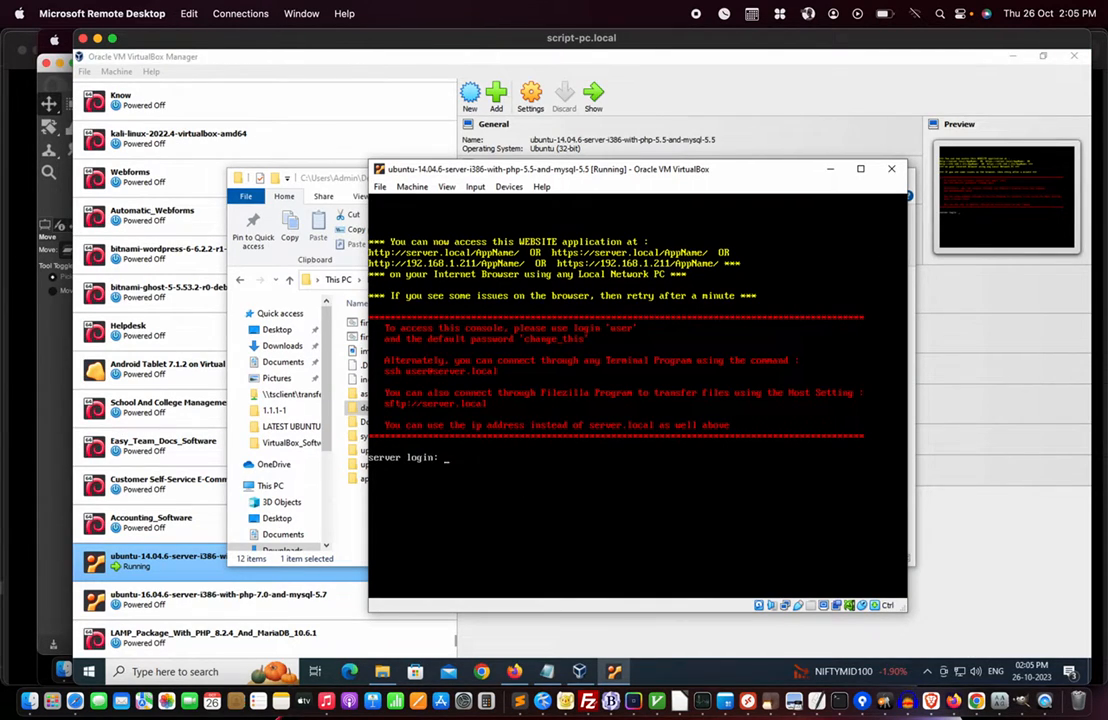
text(user)
key(Return)
key(Return)
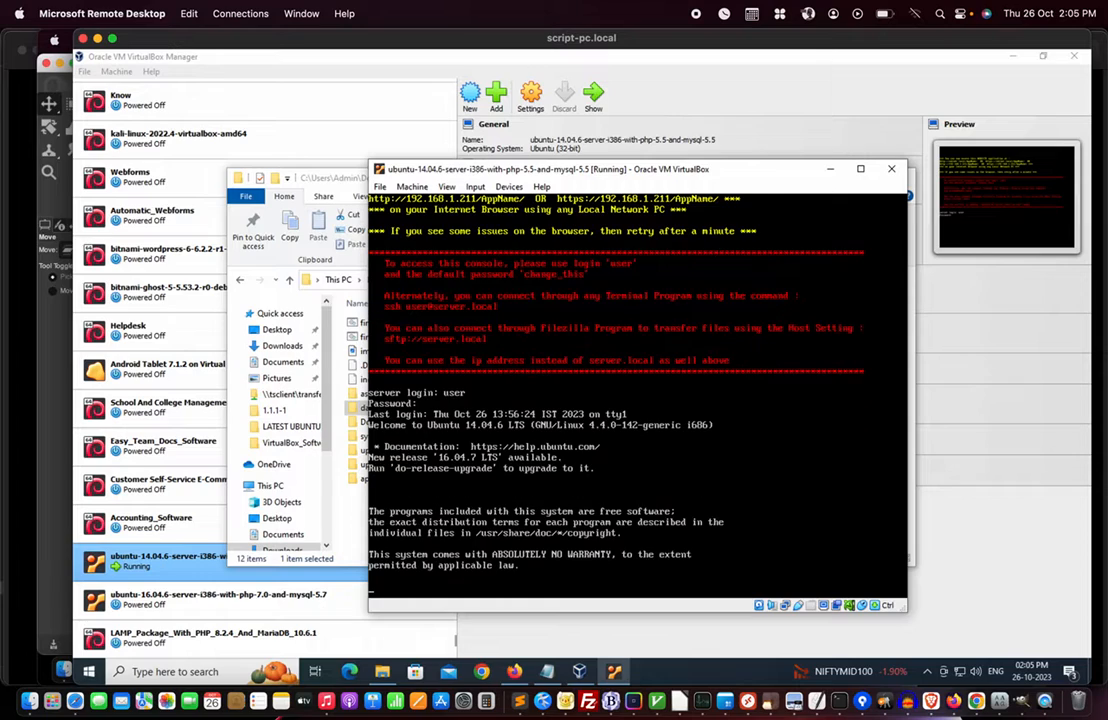
key(Return)
key(Return)
key(Return)
key(Return)
key(Return)
key(Return)
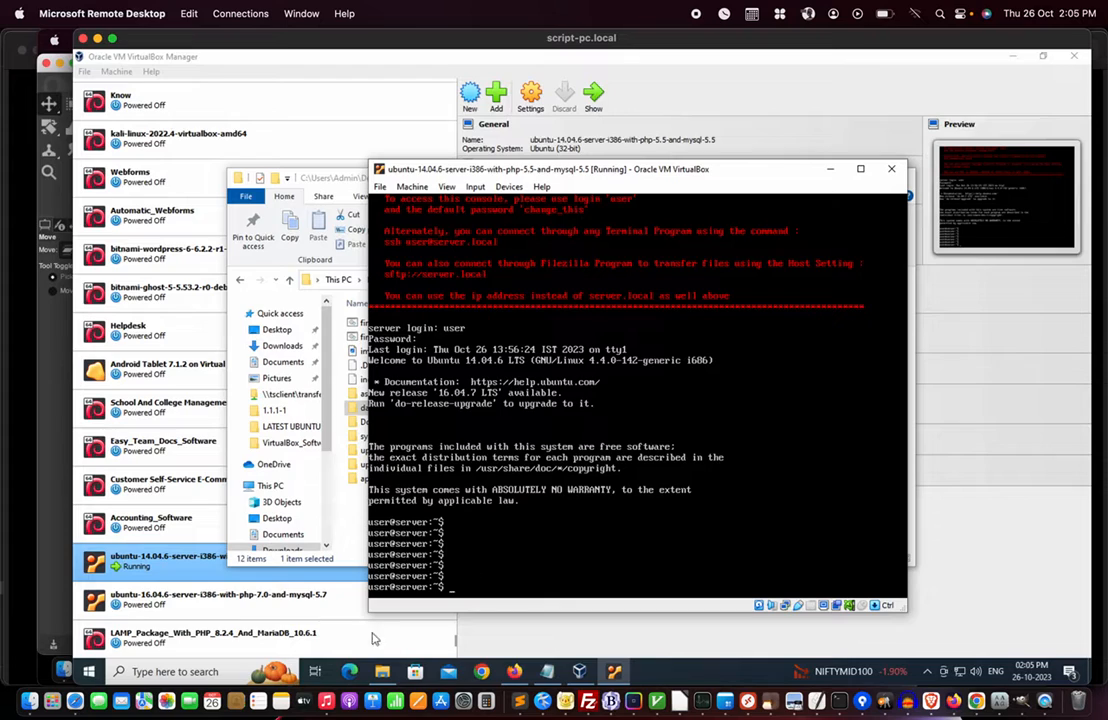
click(90, 672)
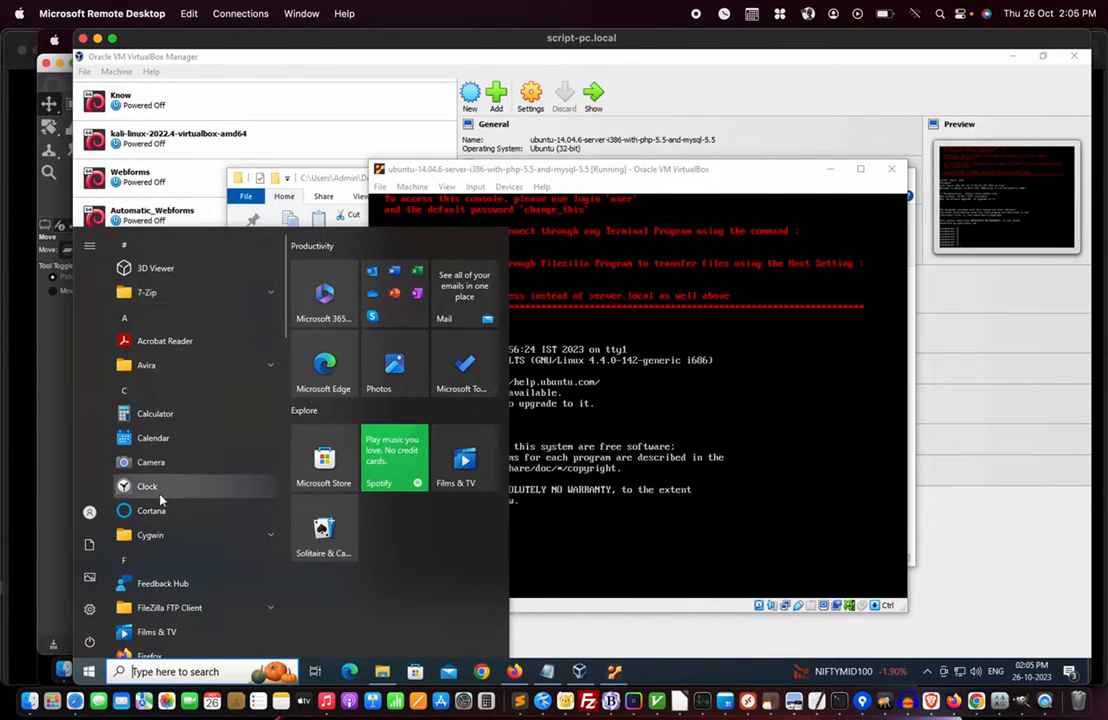
- Relaunch FileZilla from recent apps and dismiss the new version notice
click(174, 671)
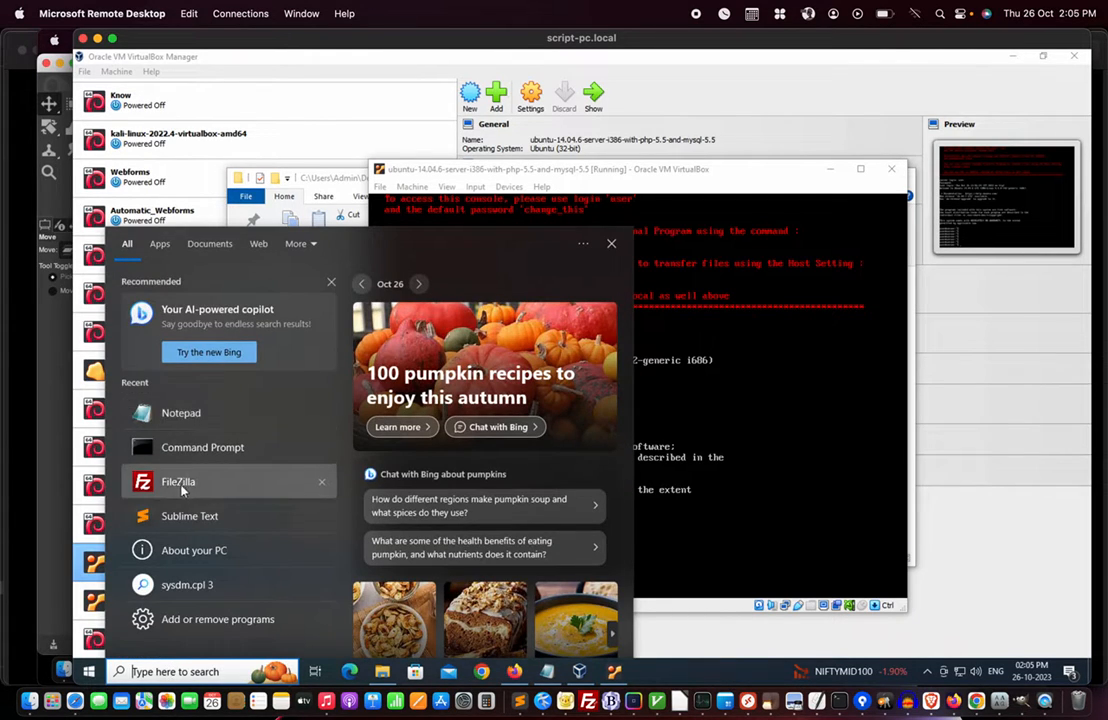
click(179, 483)
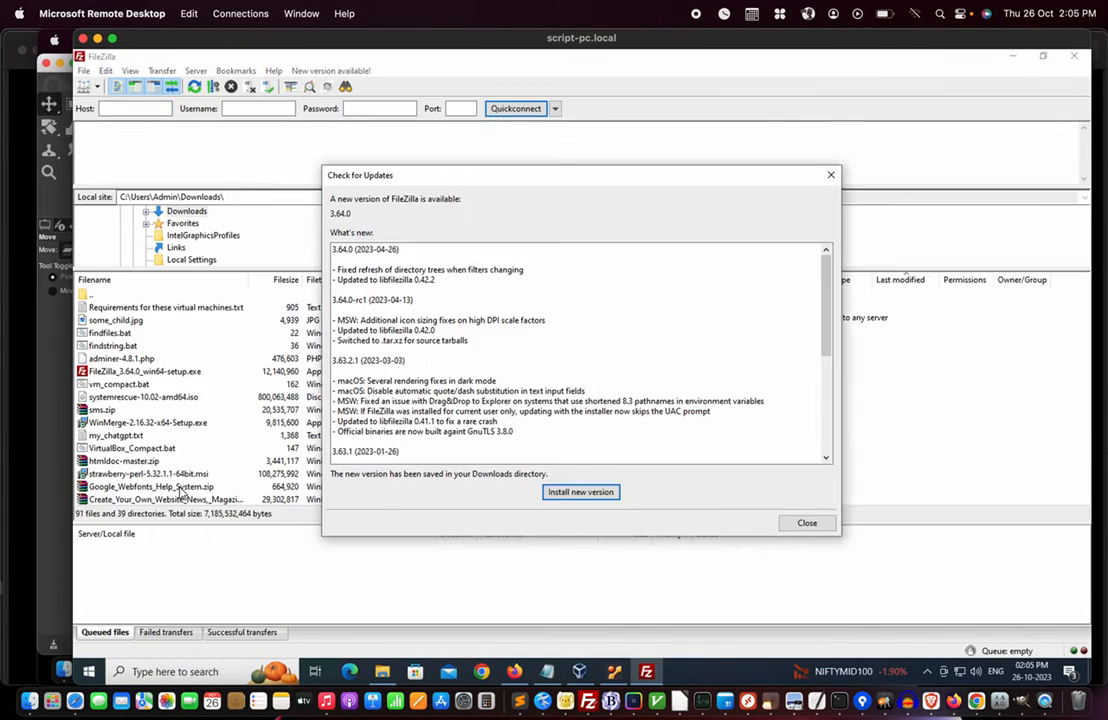
click(805, 524)
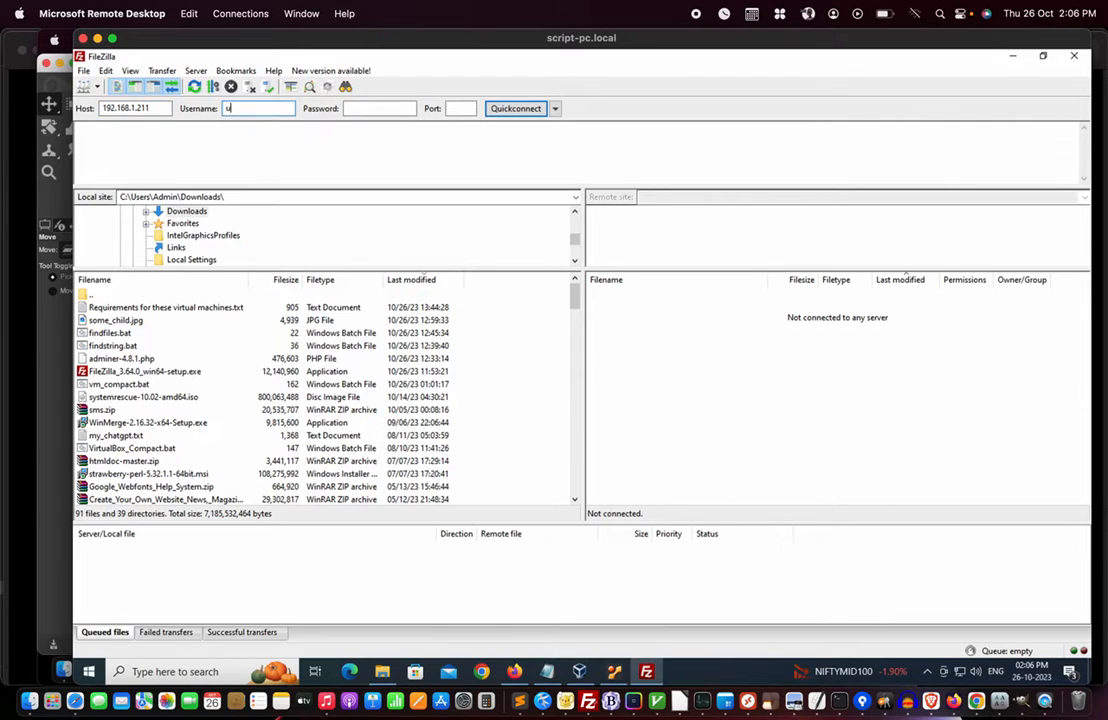
- Quickconnect to server.local on port 22 as user, reaching the unknown host key prompt
text(r)
key(Tab)
click(460, 108)
click(141, 108)
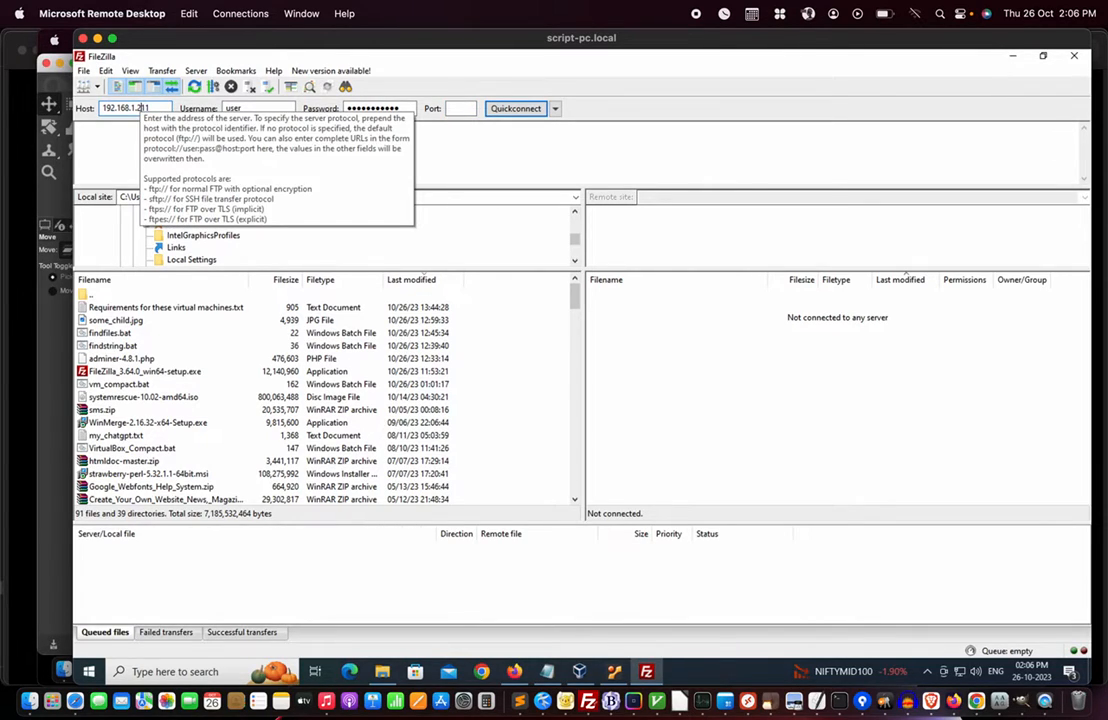
key(ctrl+a)
text(se)
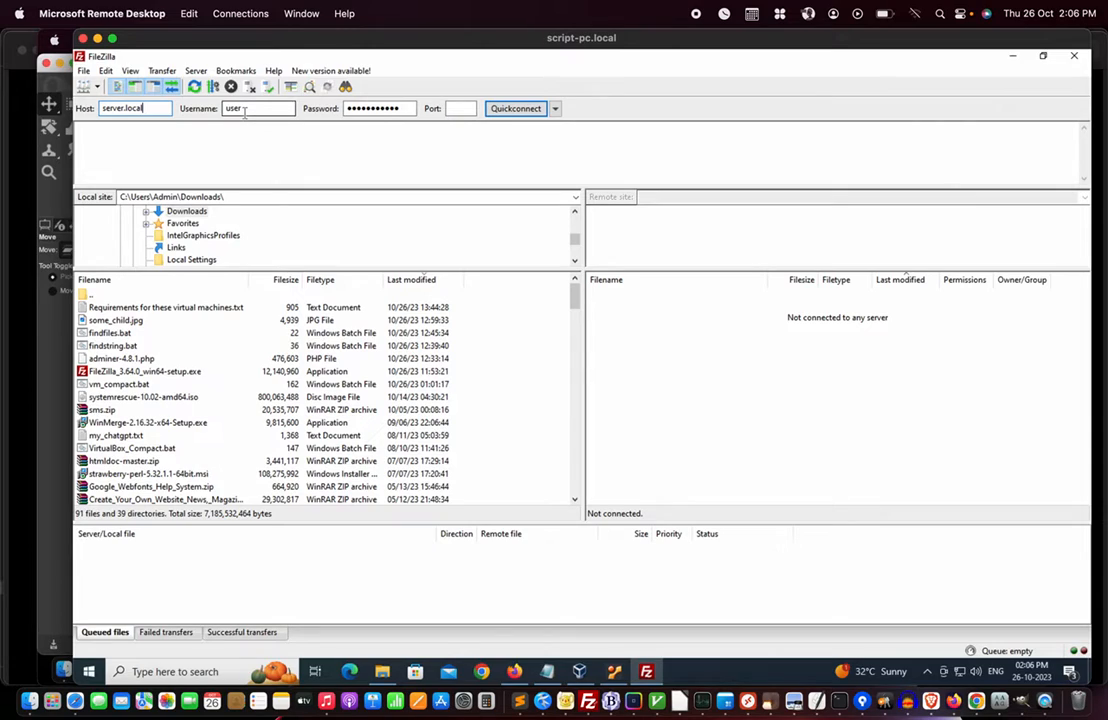
click(460, 108)
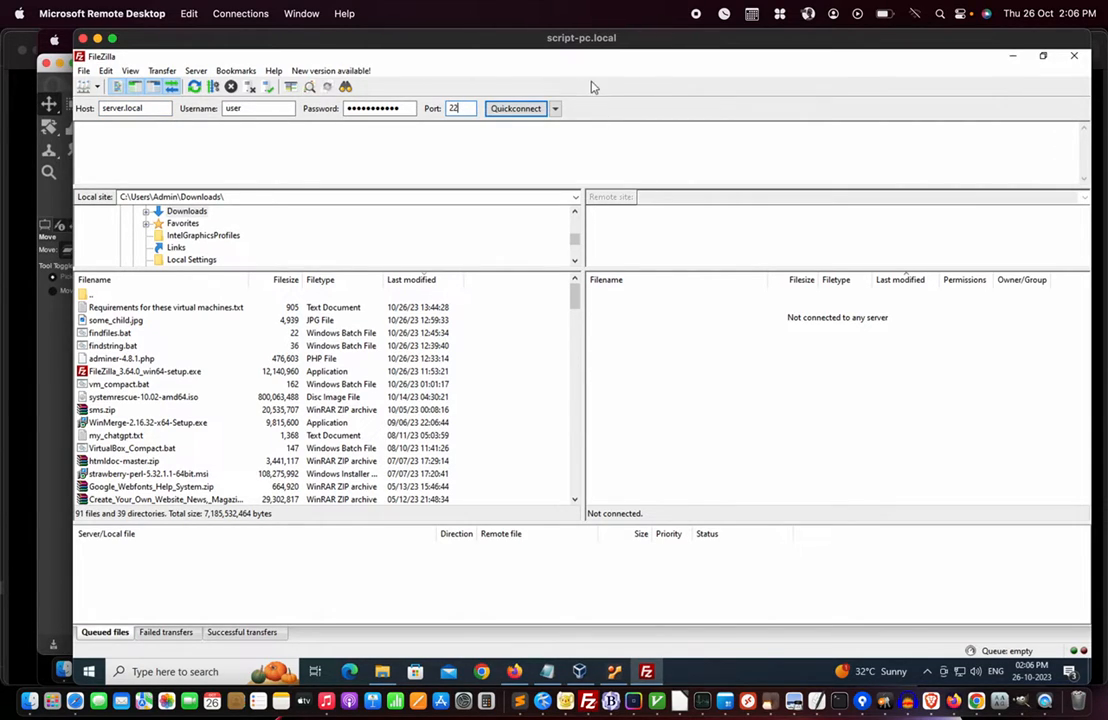
click(516, 109)
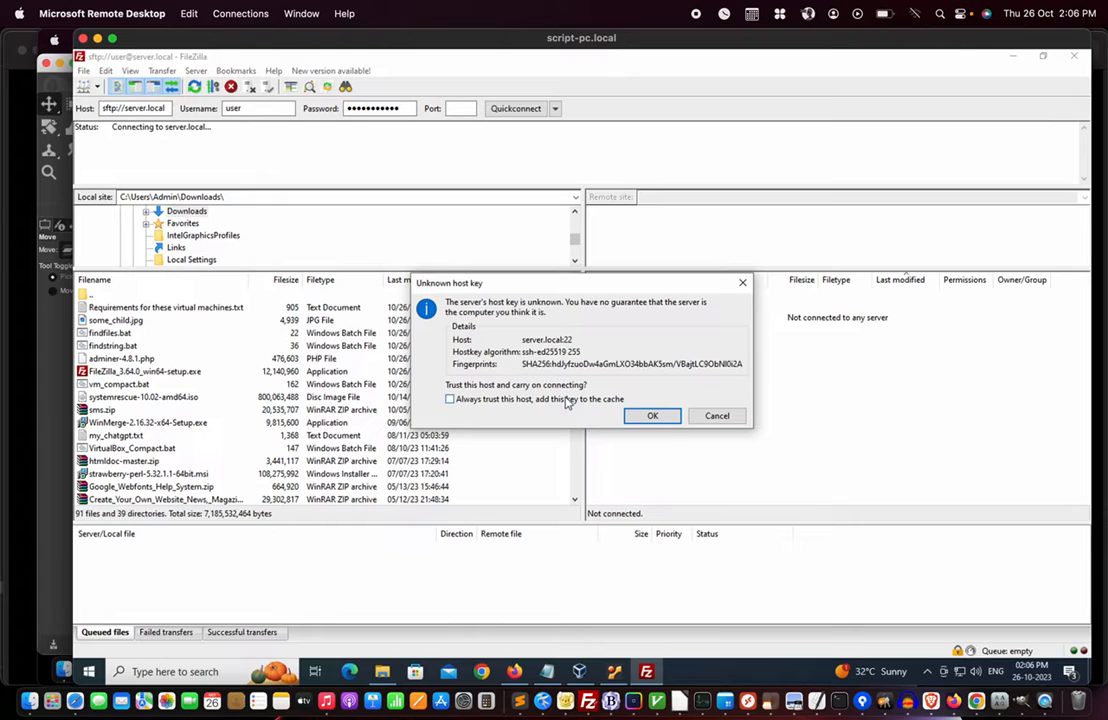
- Trust server.local's host key, open remote /var/www/html, and select the local sms folder
click(649, 416)
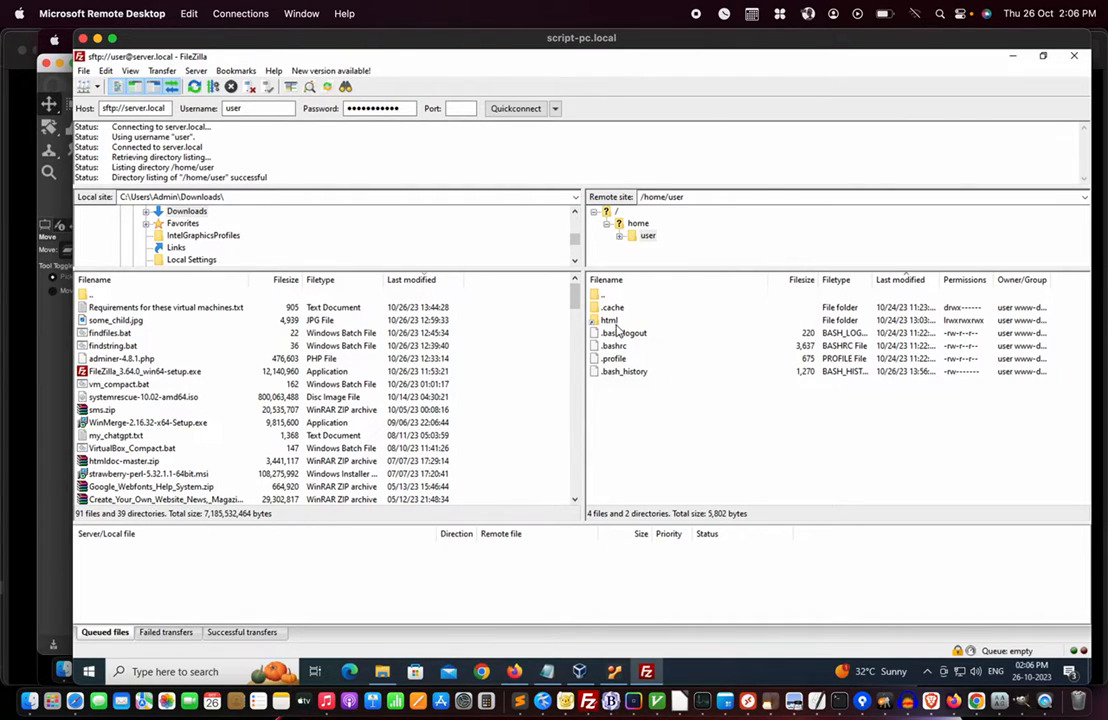
double_click(611, 321)
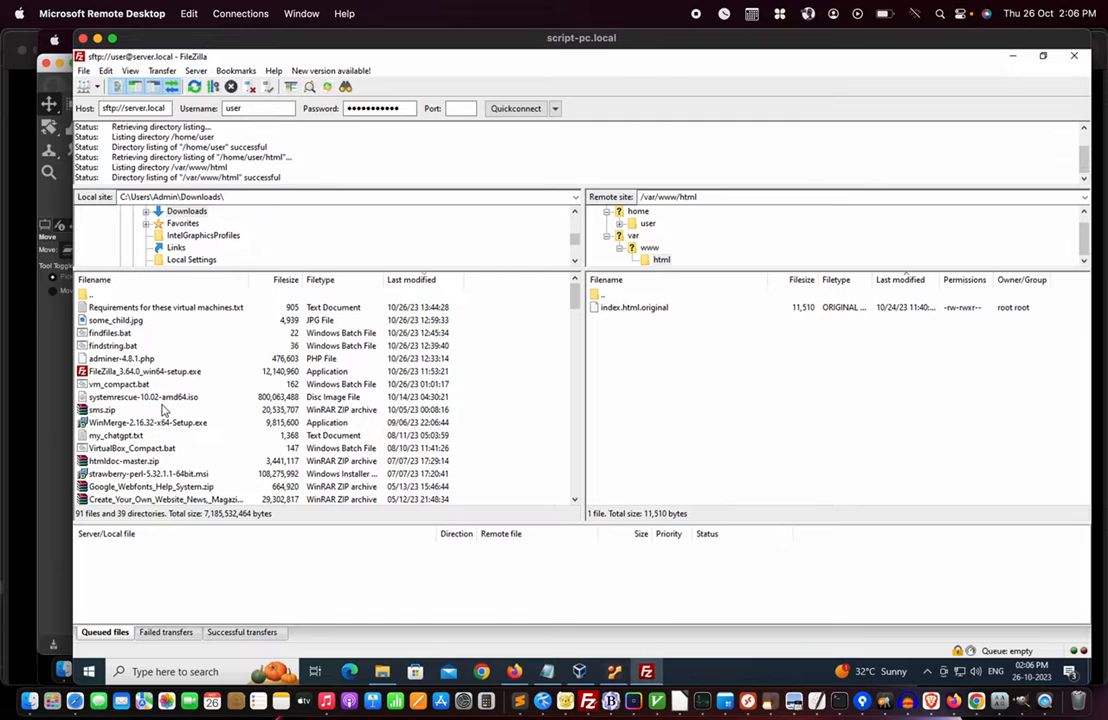
click(195, 212)
scroll(177, 428, down, 12)
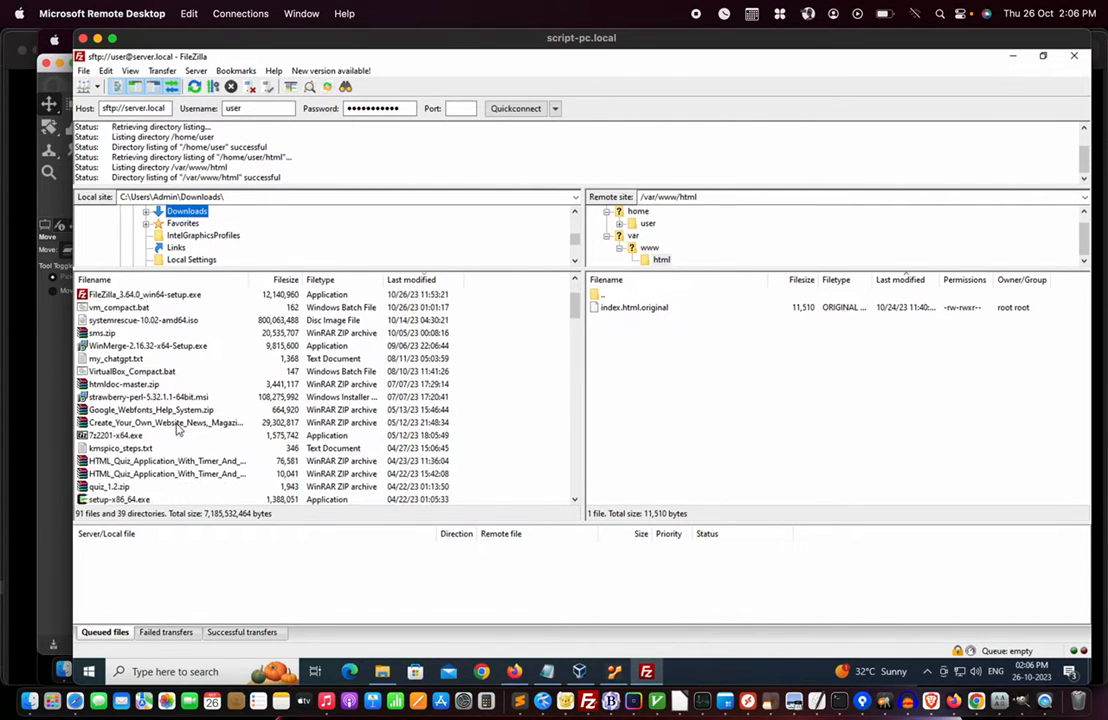
scroll(177, 428, down, 8)
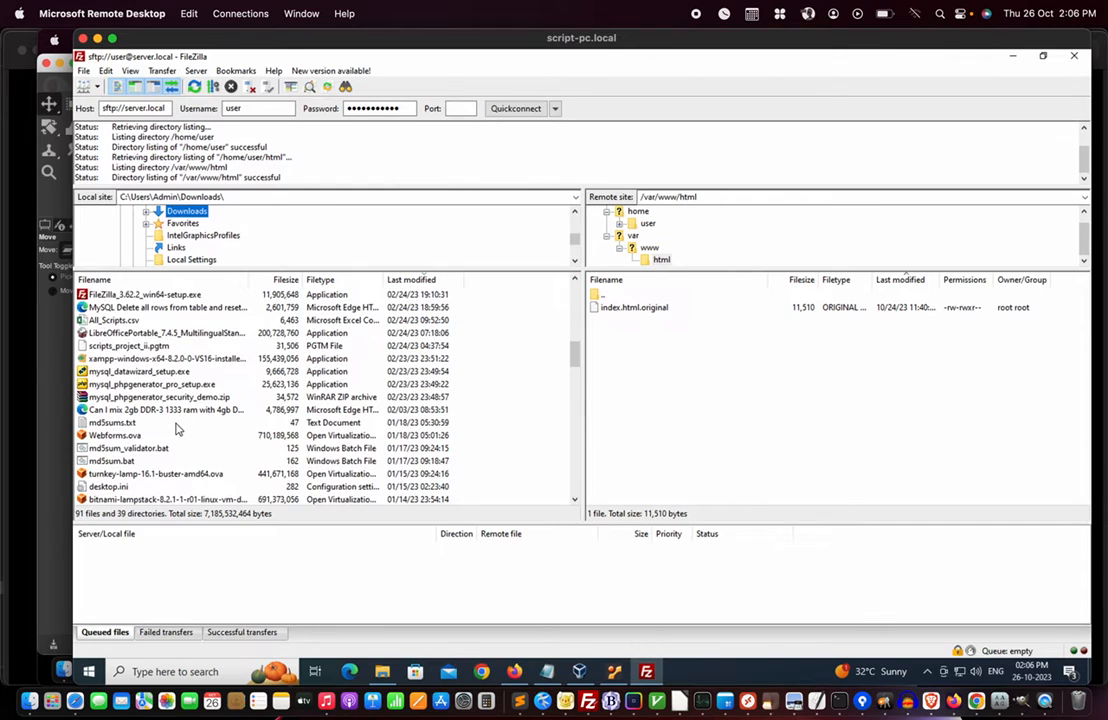
scroll(177, 428, down, 3)
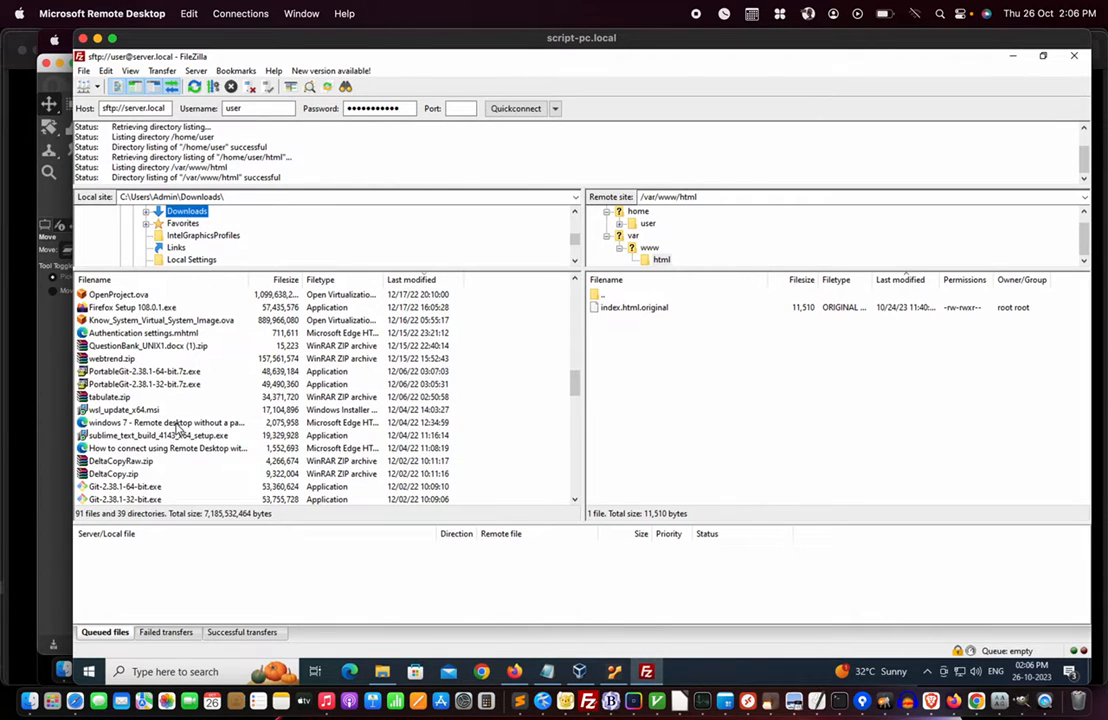
scroll(177, 428, down, 6)
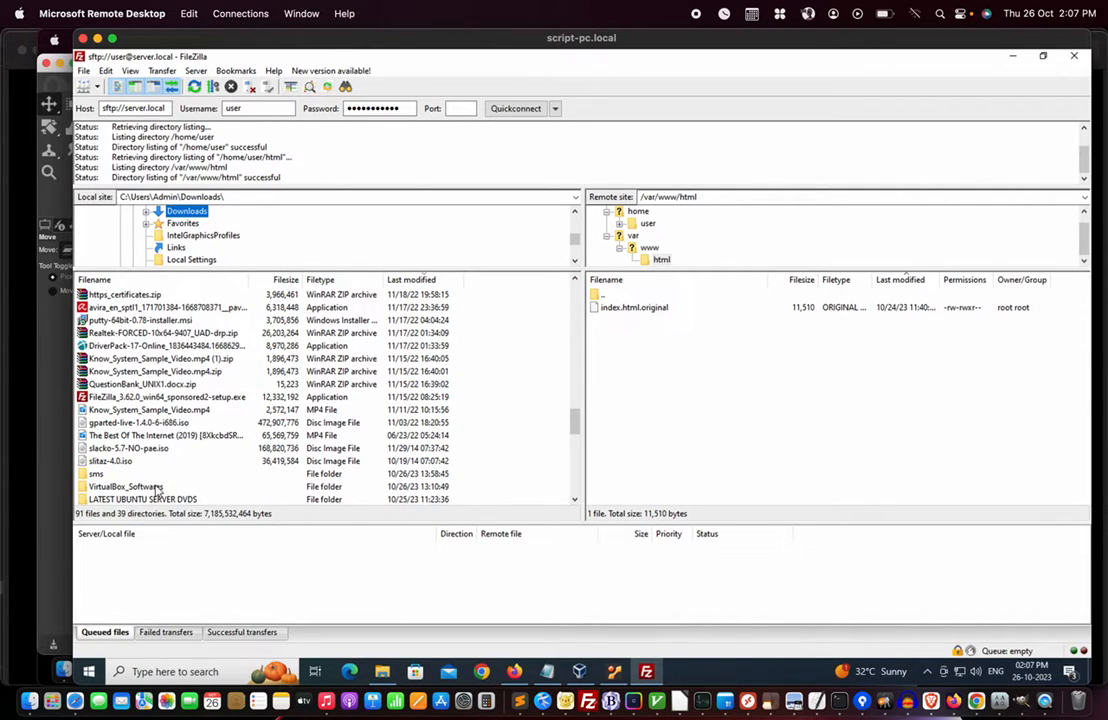
click(105, 475)
- Upload the local sms folder to /var/www/html and select the local adminer-4.8.1.php file
right_click(106, 479)
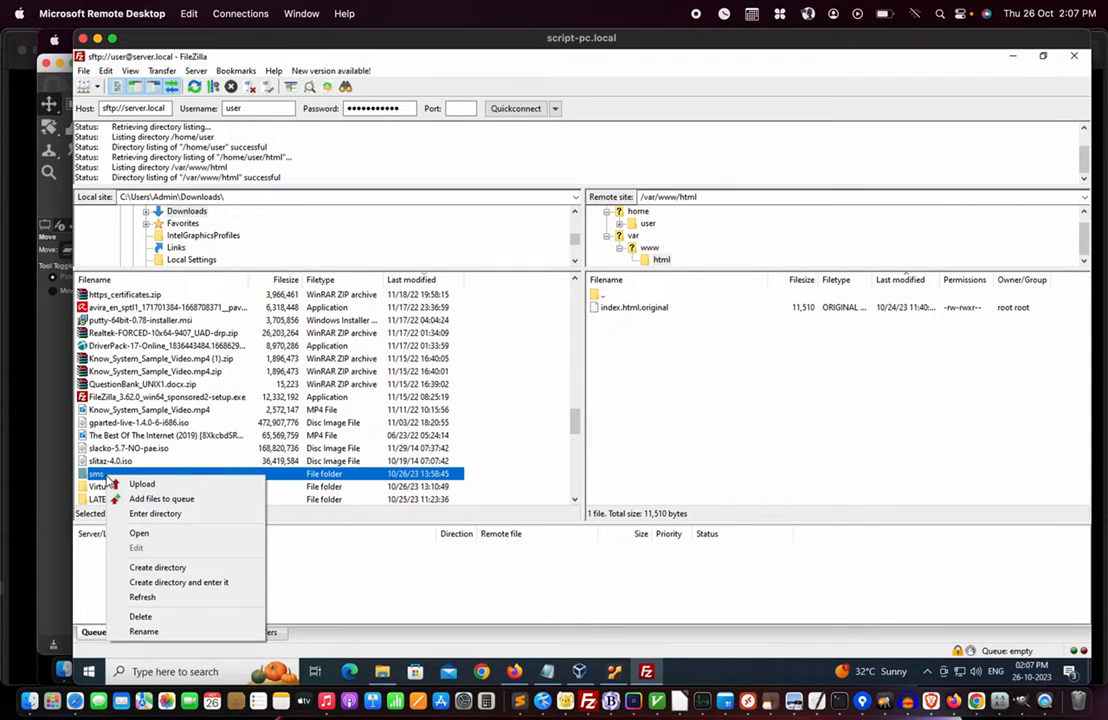
click(143, 484)
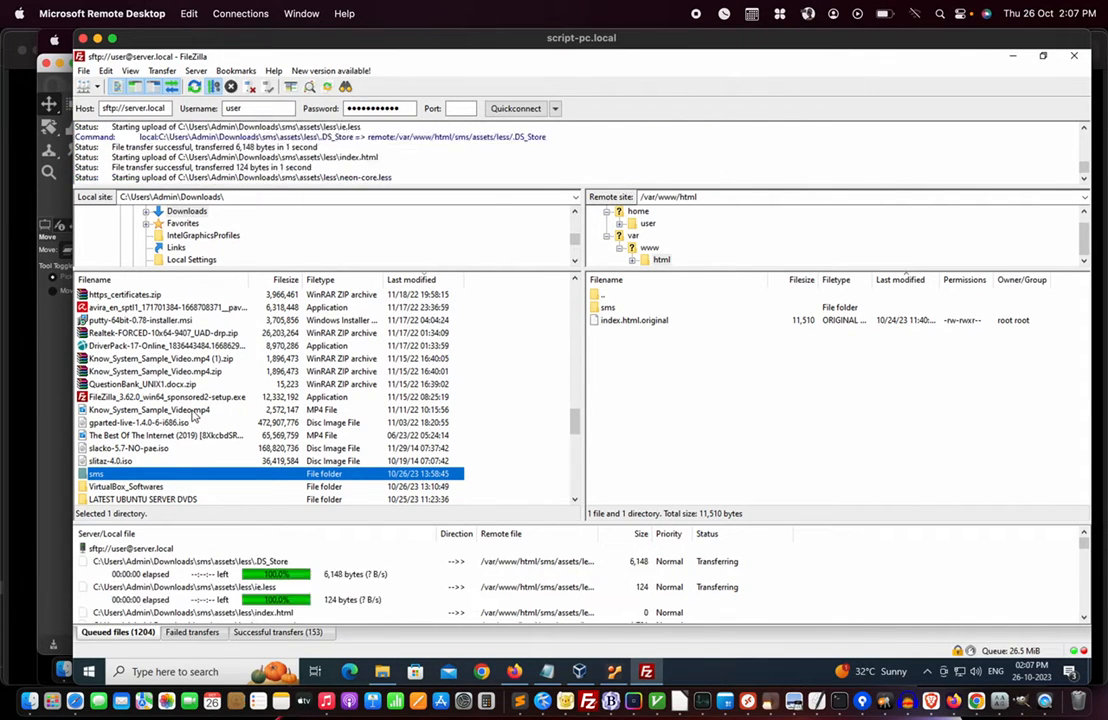
scroll(193, 415, up, 3)
scroll(193, 415, up, 20)
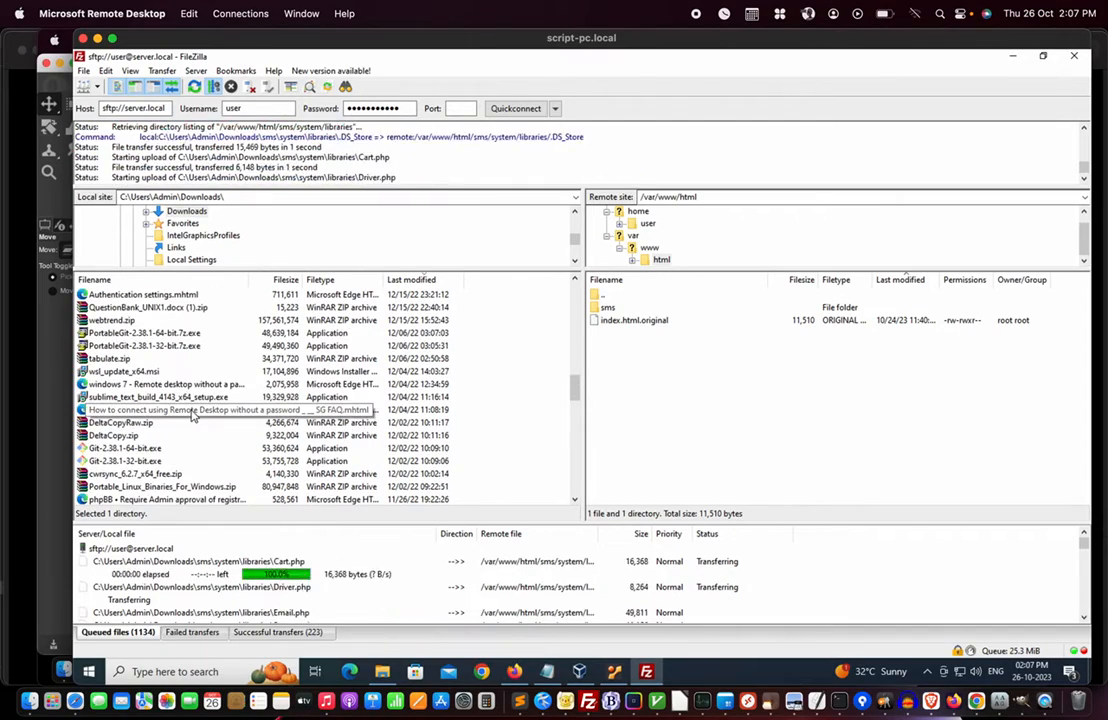
scroll(193, 415, up, 15)
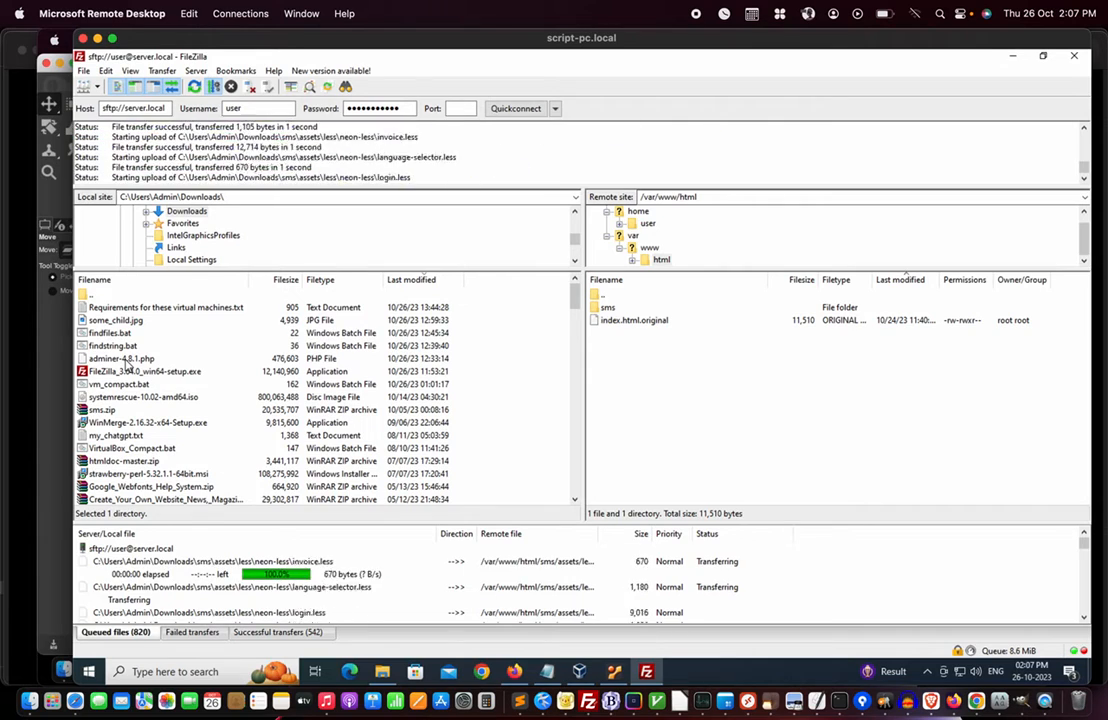
click(125, 362)
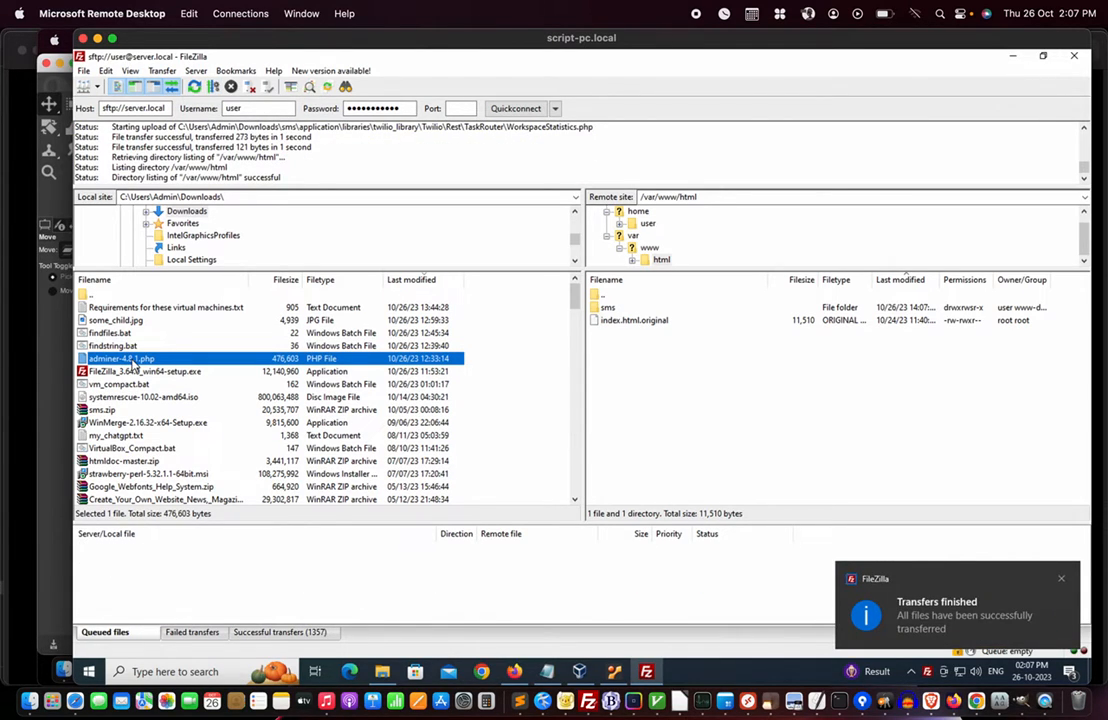
- Upload adminer-4.8.1.php to /var/www/html and dismiss the transfers-finished notice
right_click(133, 366)
click(178, 368)
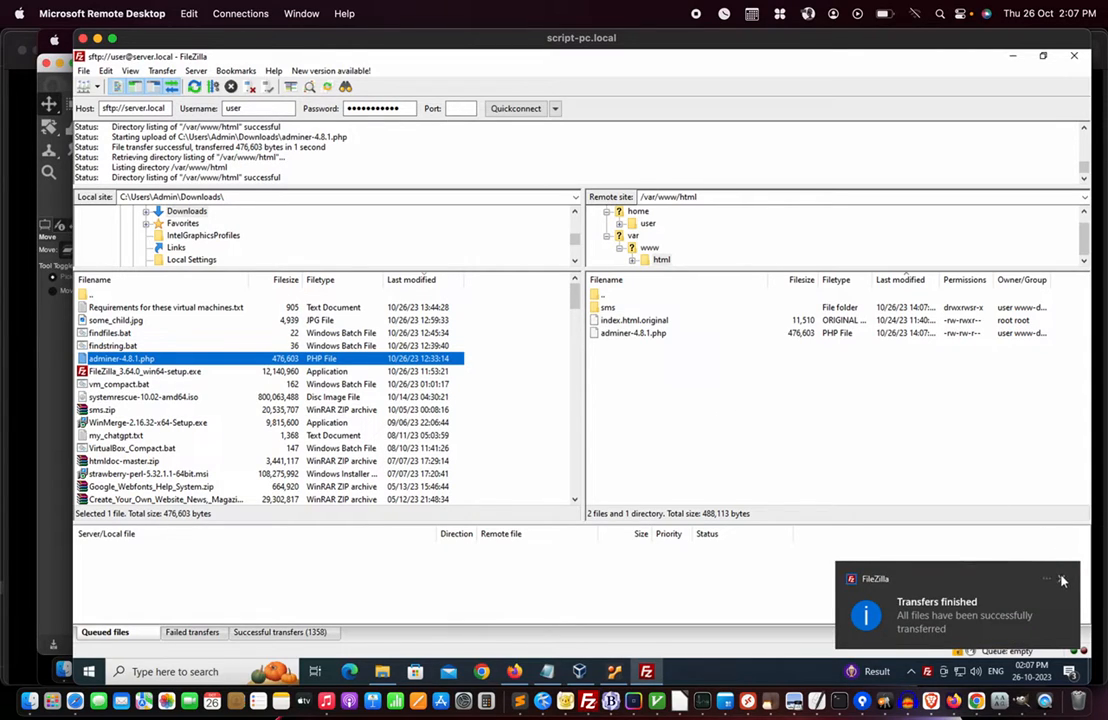
click(1062, 580)
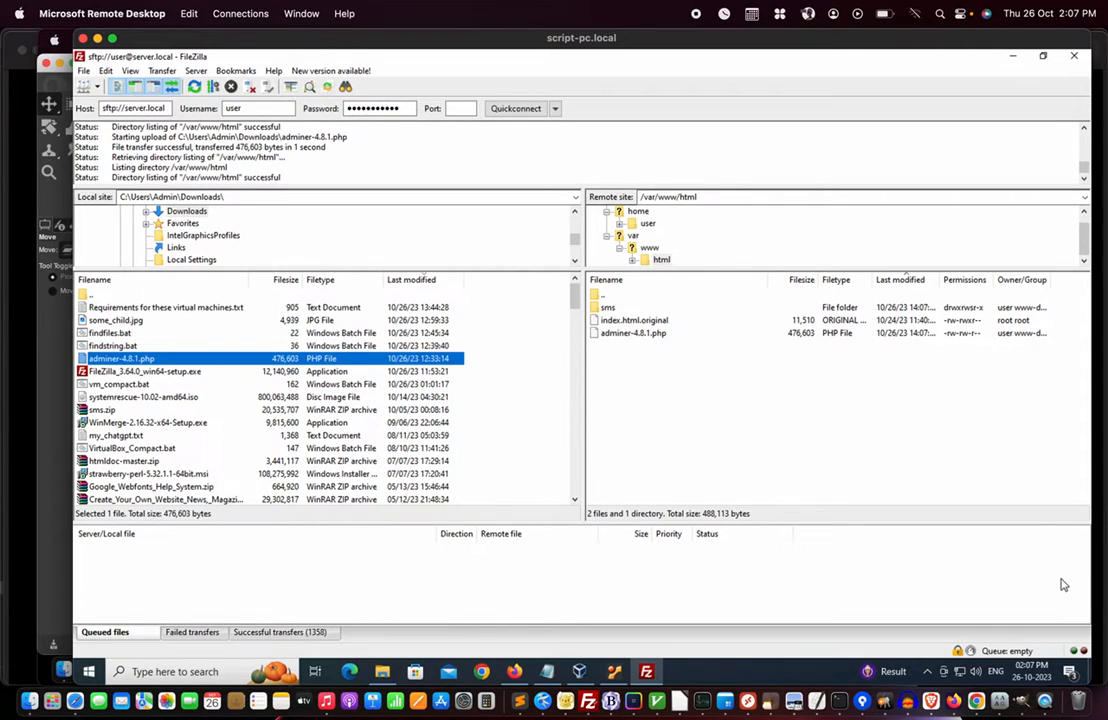
- Keep the uploaded adminer-4.8.1.php under its original name on the server and switch to Firefox
click(610, 308)
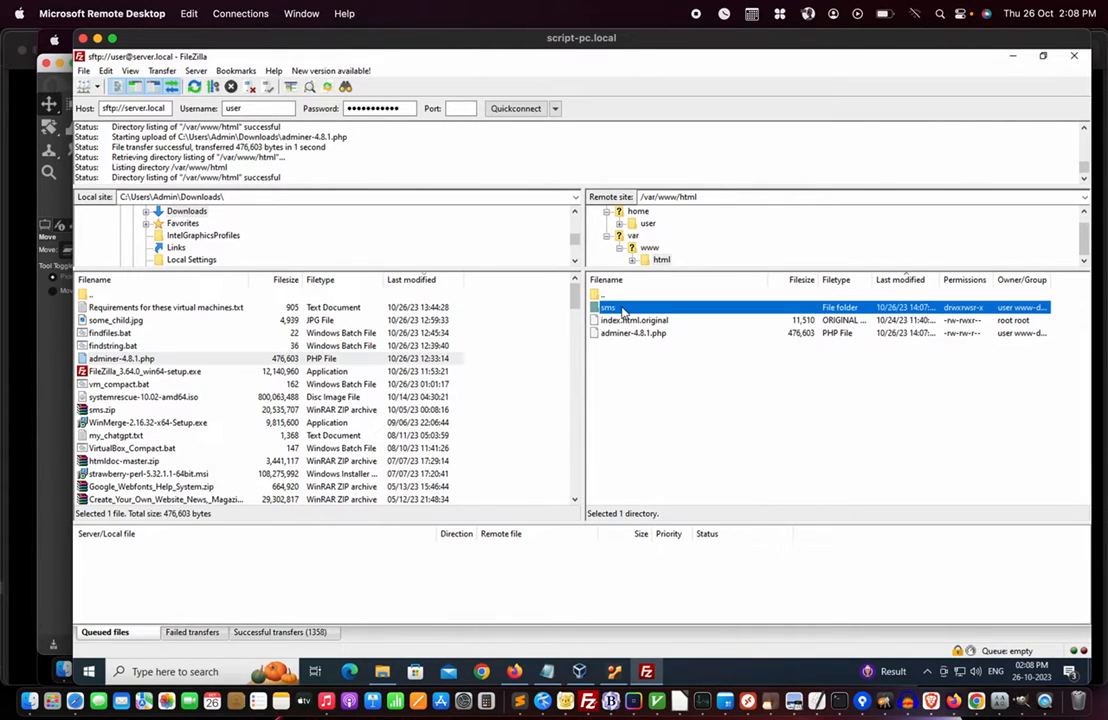
click(628, 336)
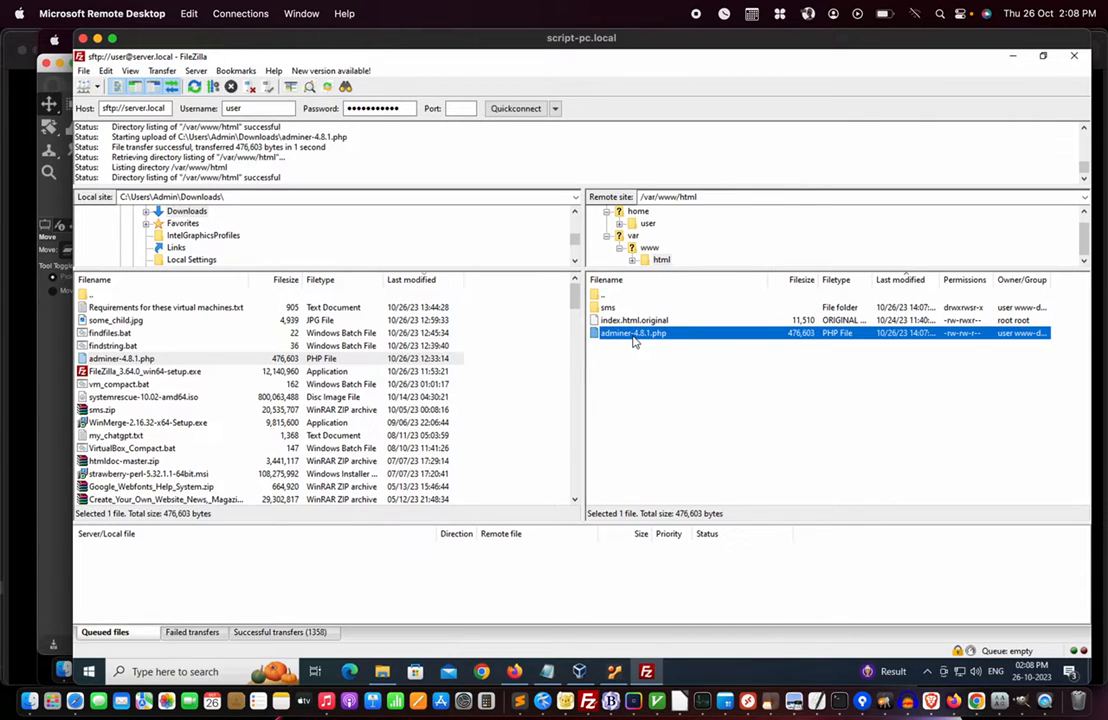
click(633, 340)
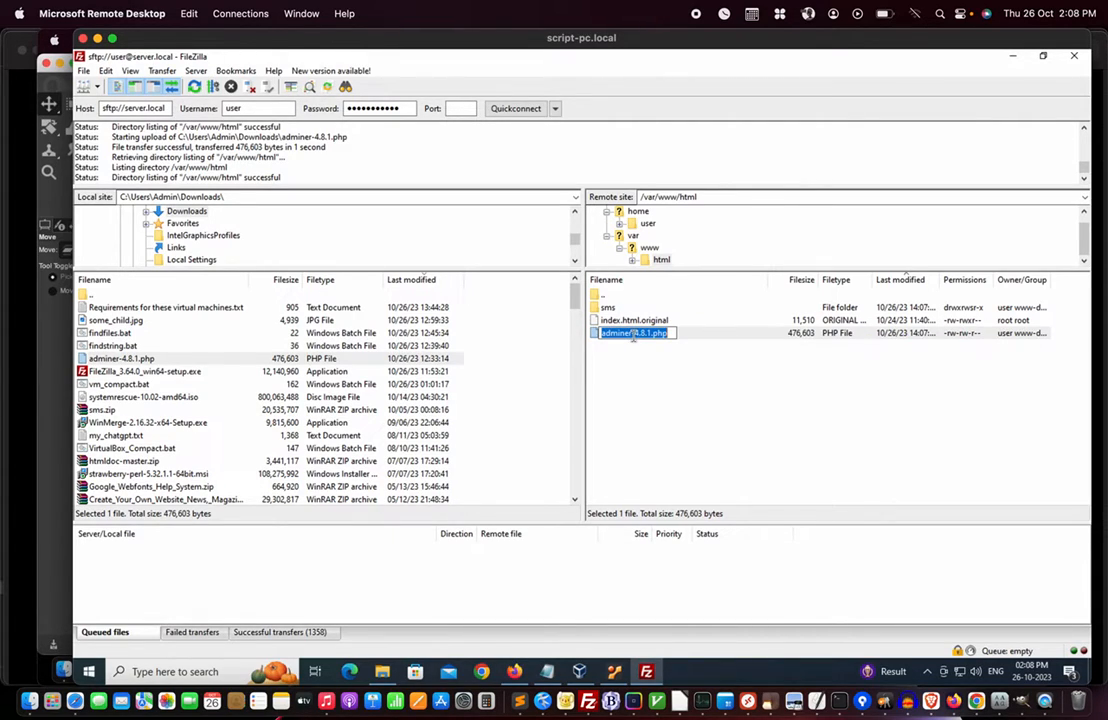
key(Escape)
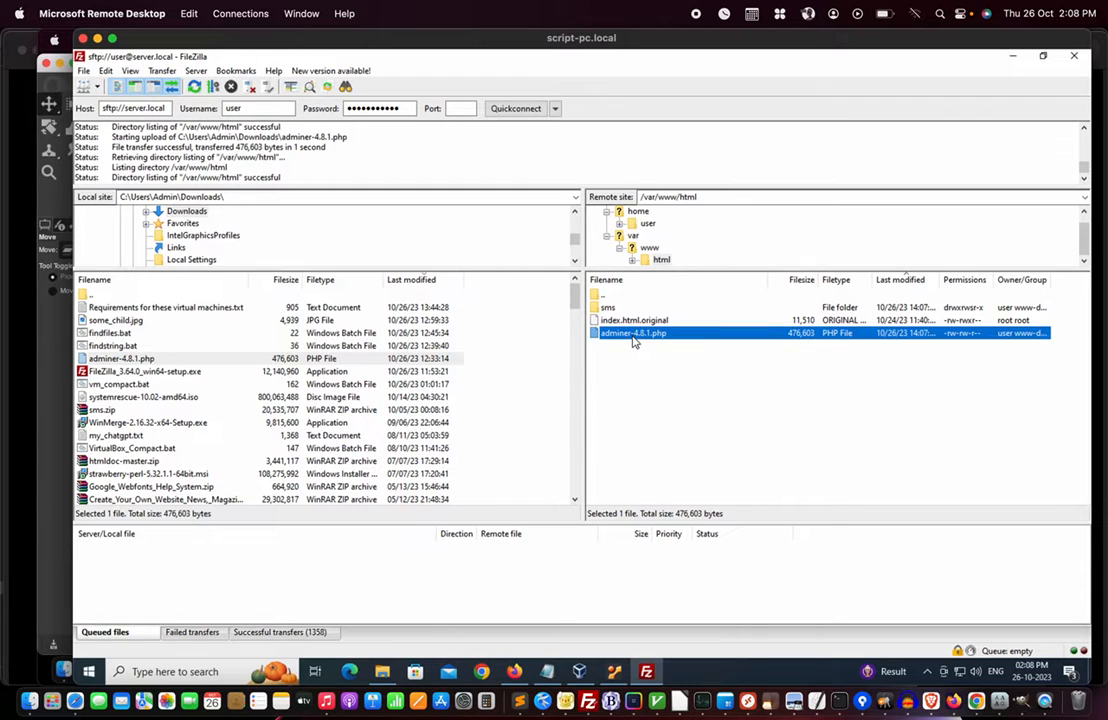
click(514, 672)
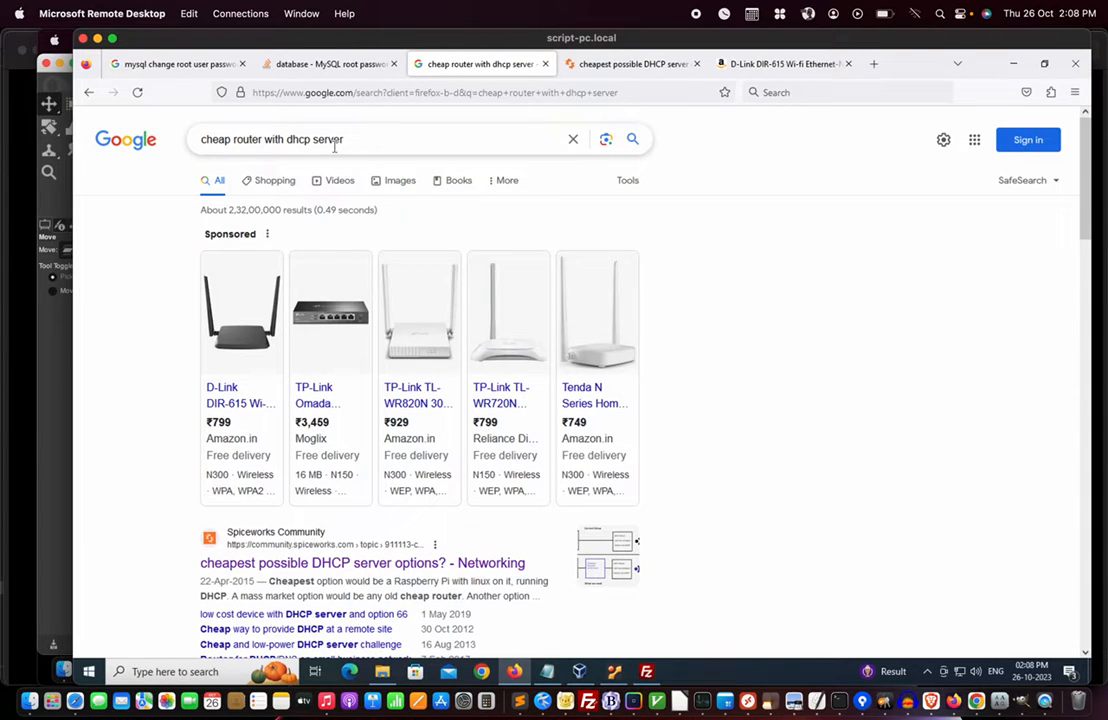
- Close the Google cheap router search, Spiceworks DHCP discussion and Amazon D-Link tabs
mouse_move(213, 485)
click(545, 64)
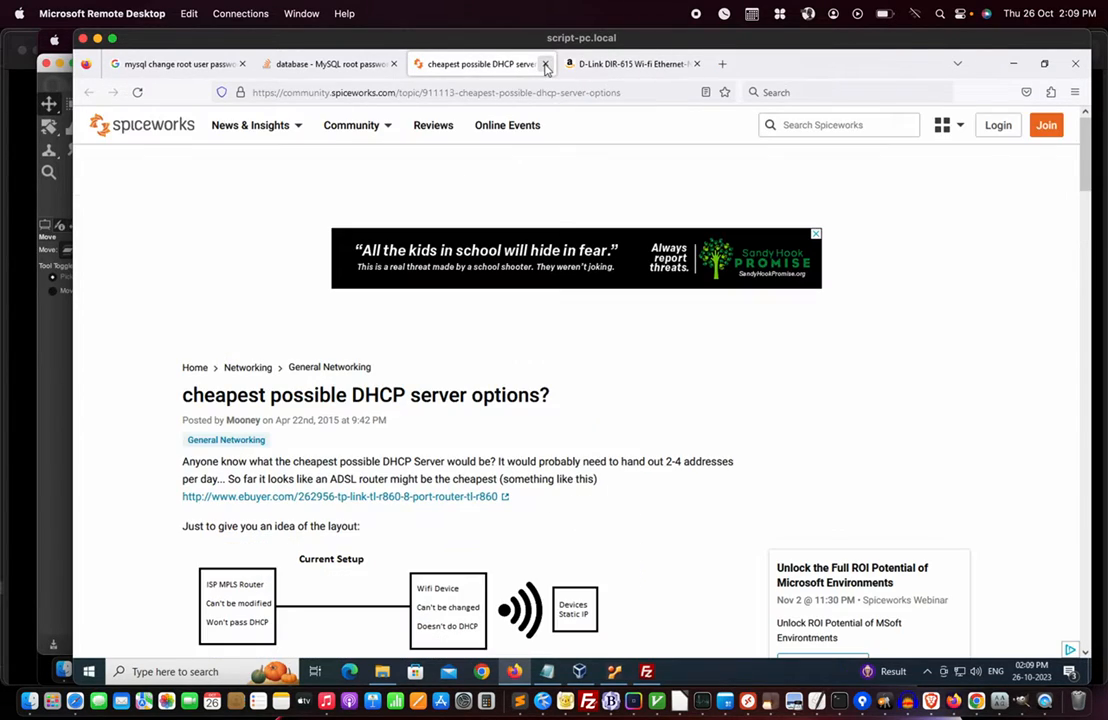
click(545, 64)
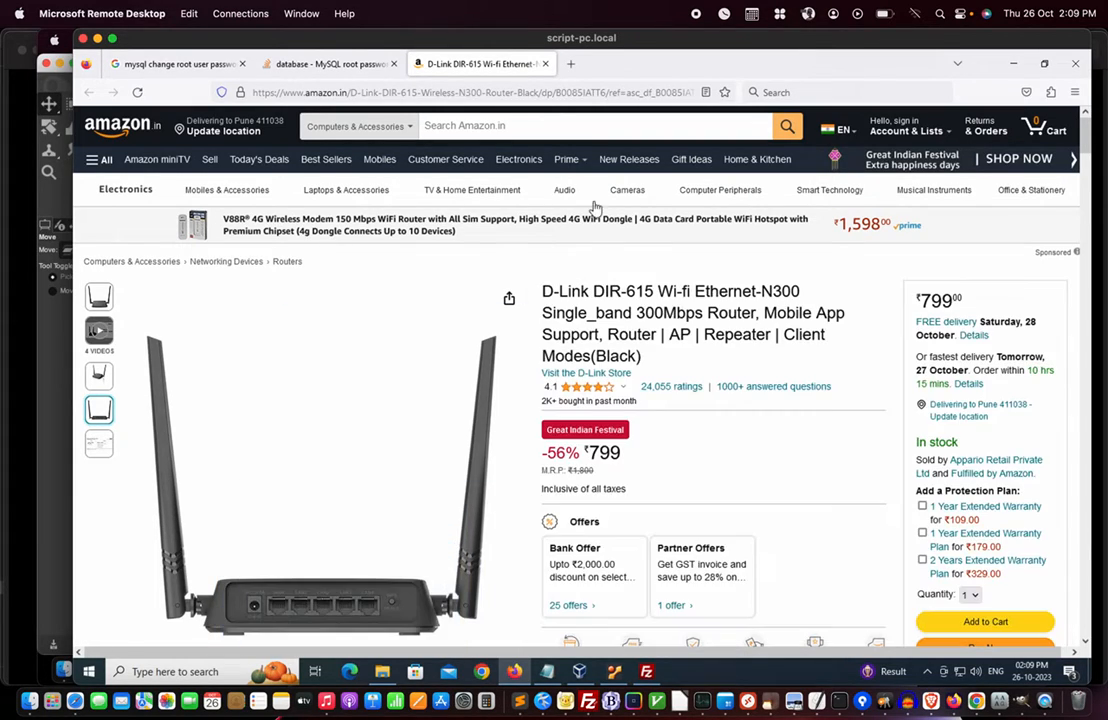
click(545, 63)
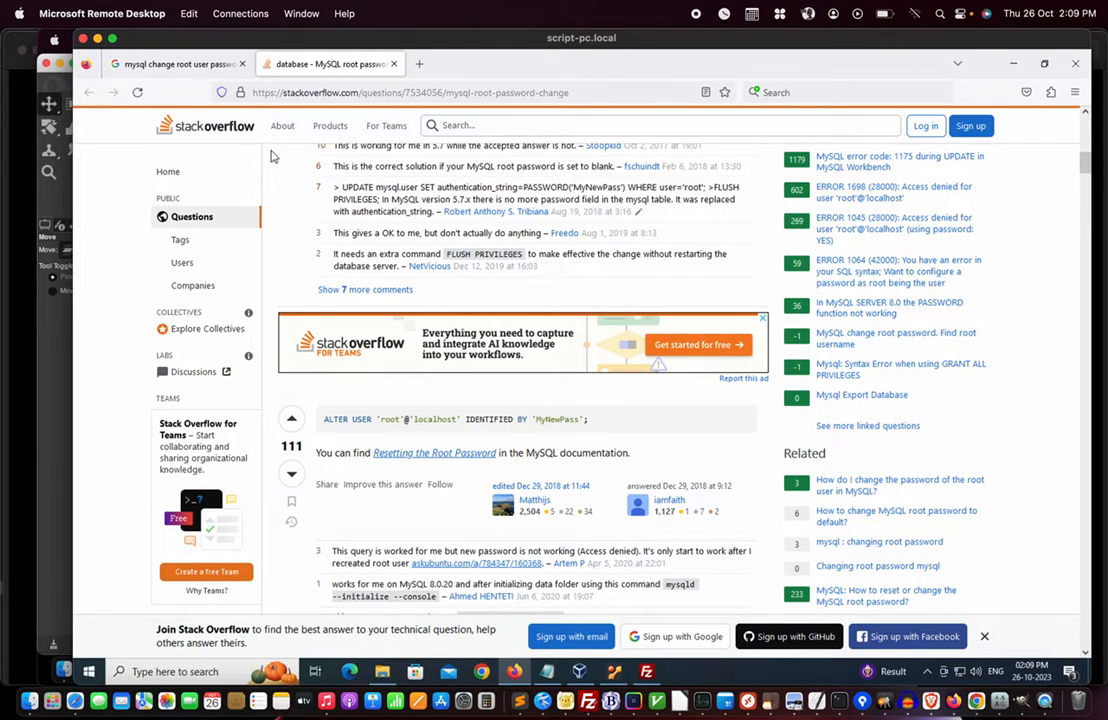
- Review the MySQL root password search results and answers, then close the Stack Overflow tab
click(160, 60)
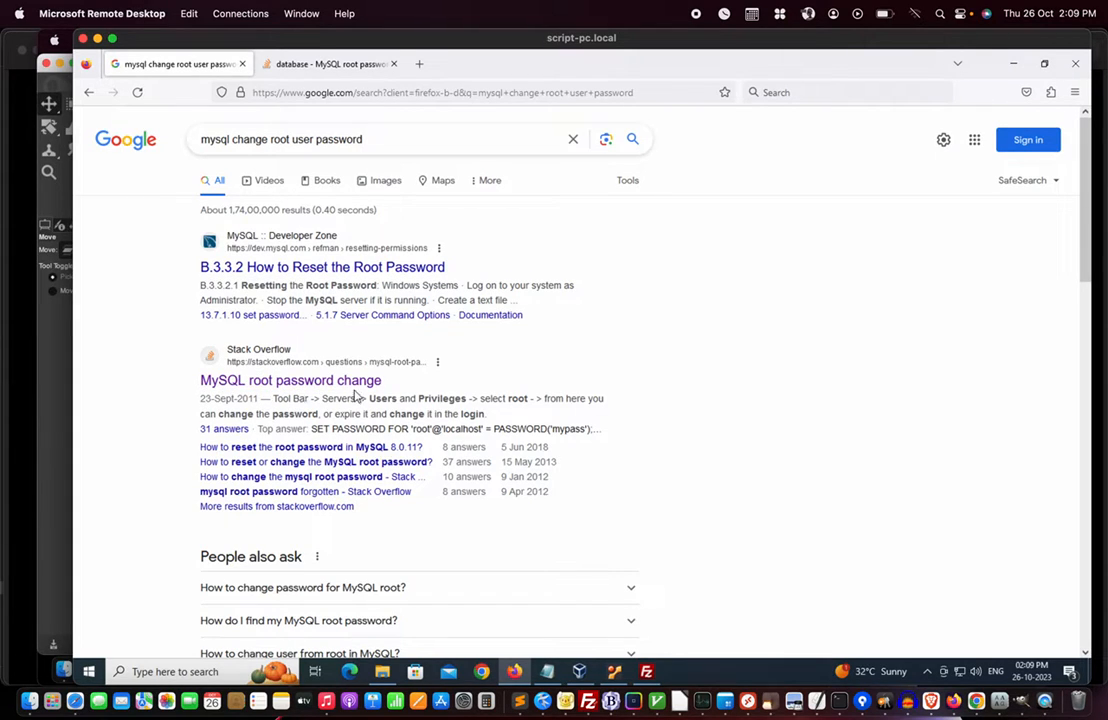
click(340, 66)
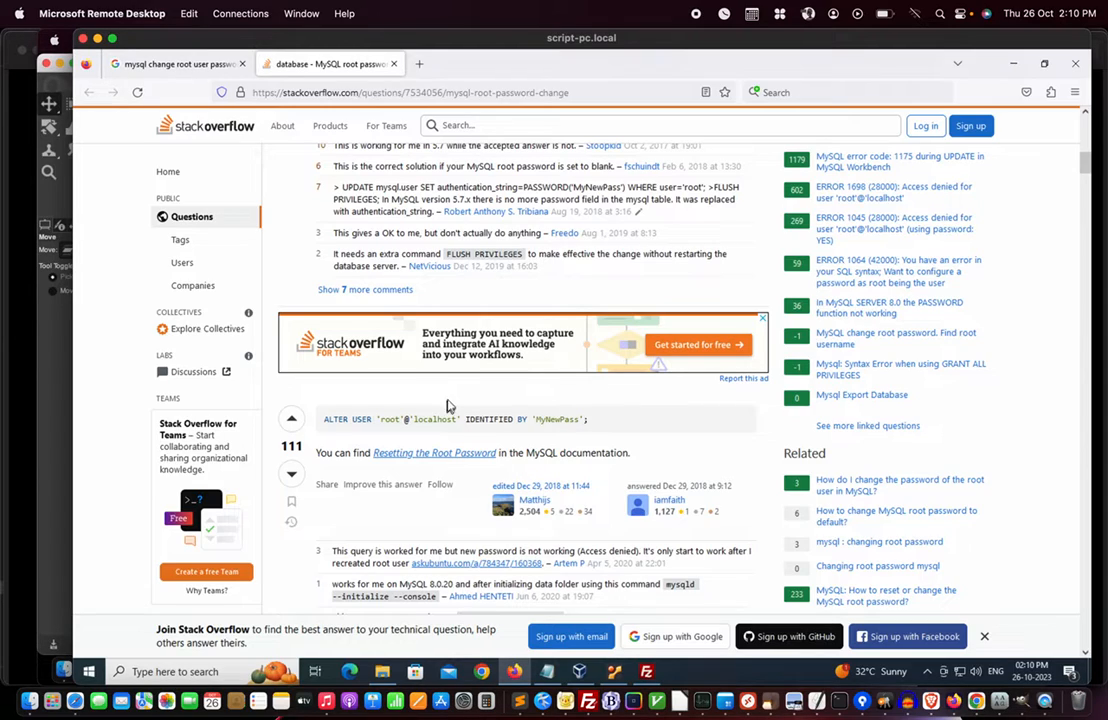
click(339, 67)
click(393, 64)
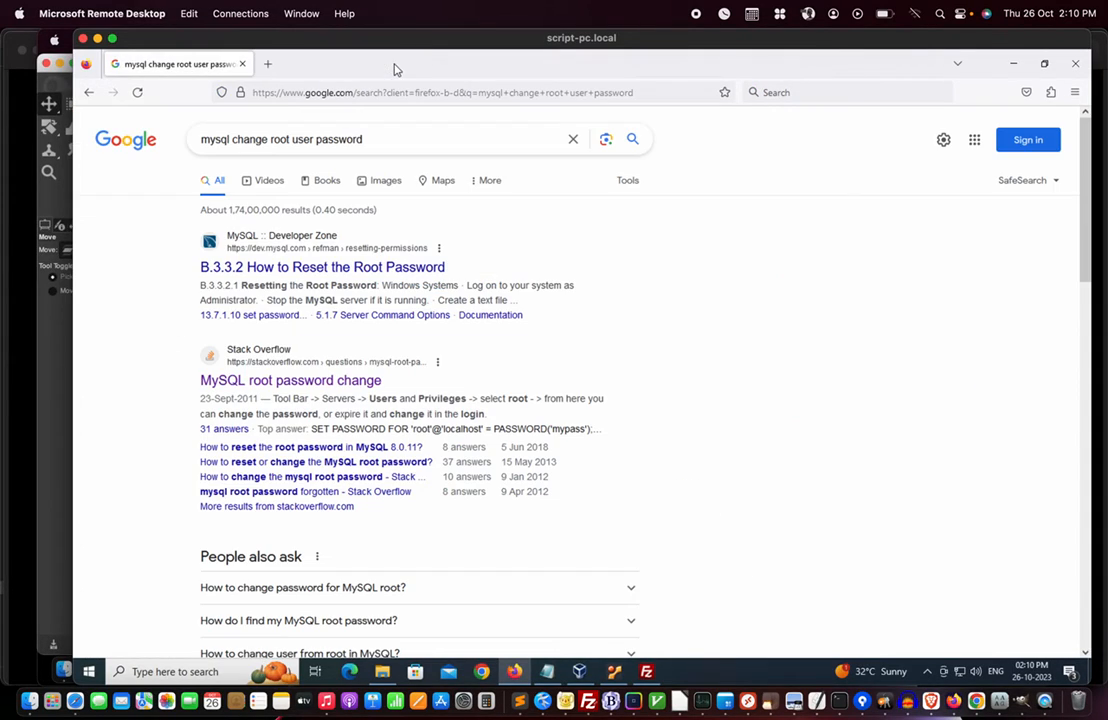
- Reopen the closed Stack Overflow tab and start a new blank tab
right_click(196, 65)
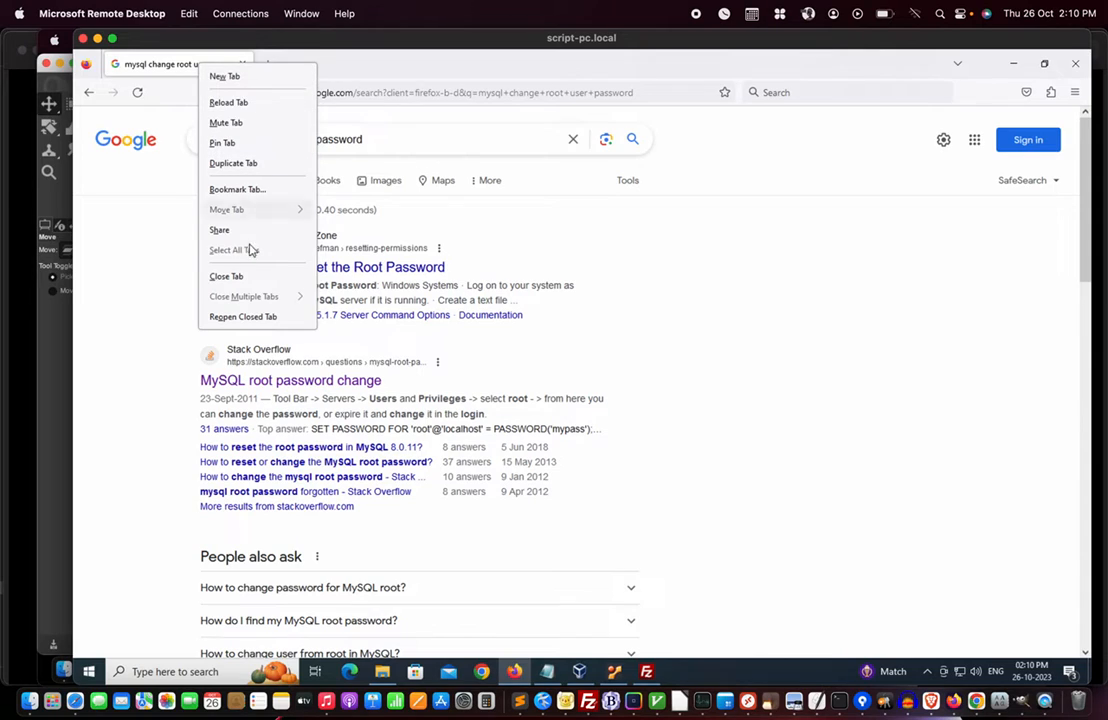
click(246, 317)
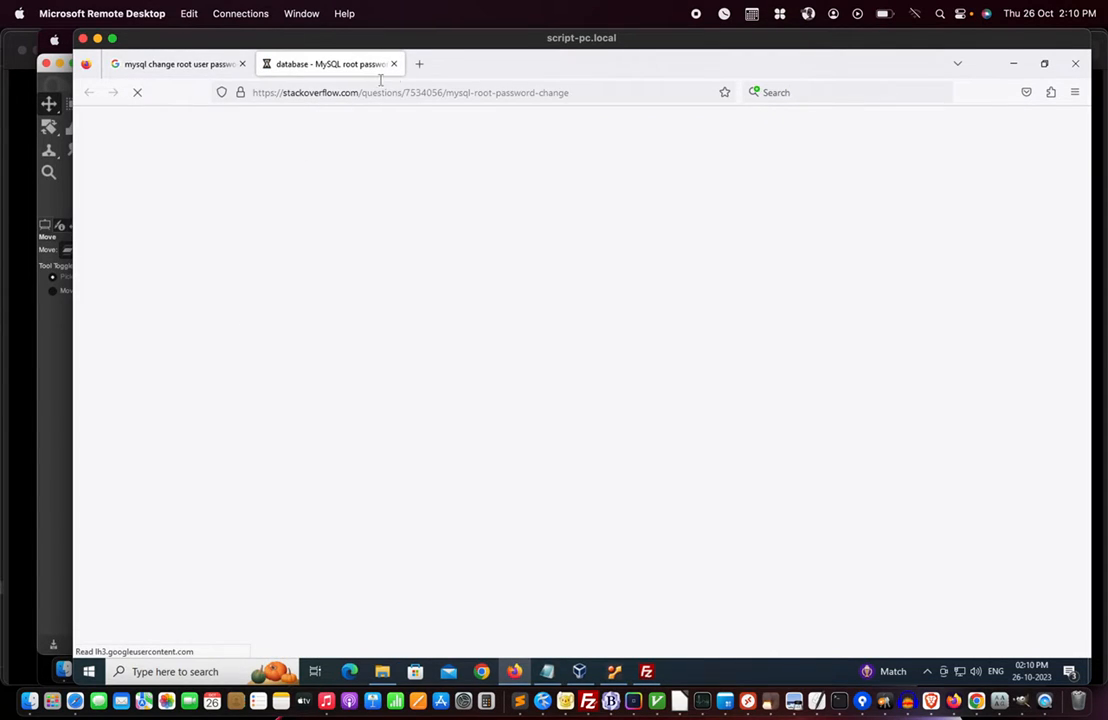
click(420, 64)
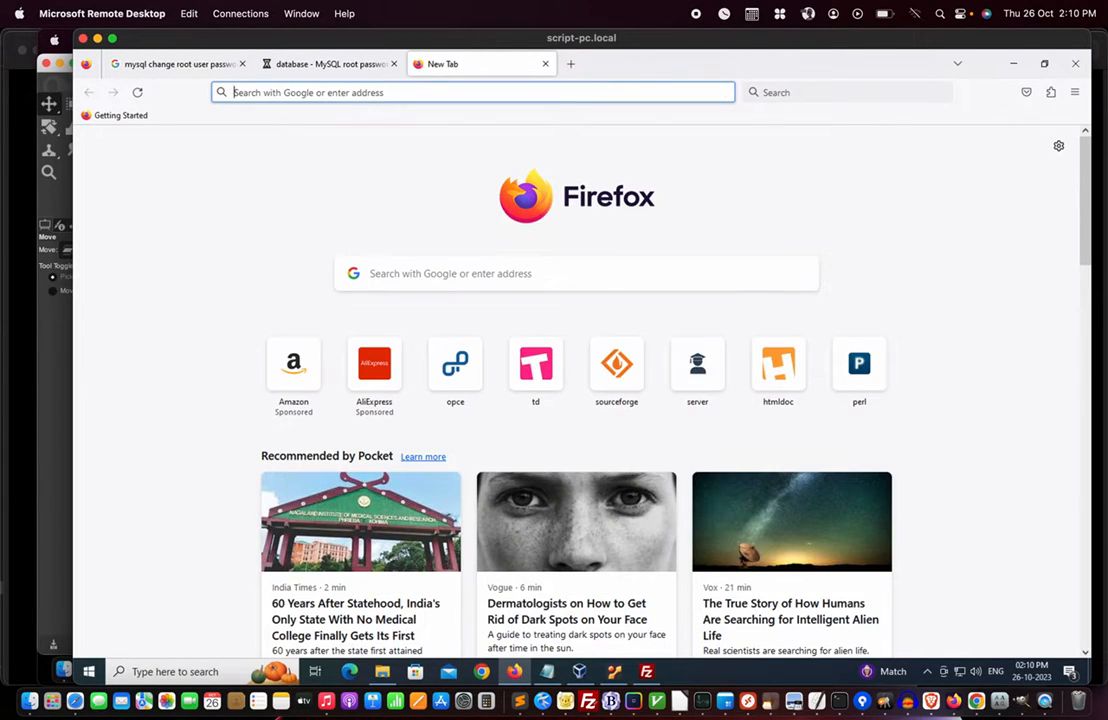
text(https)
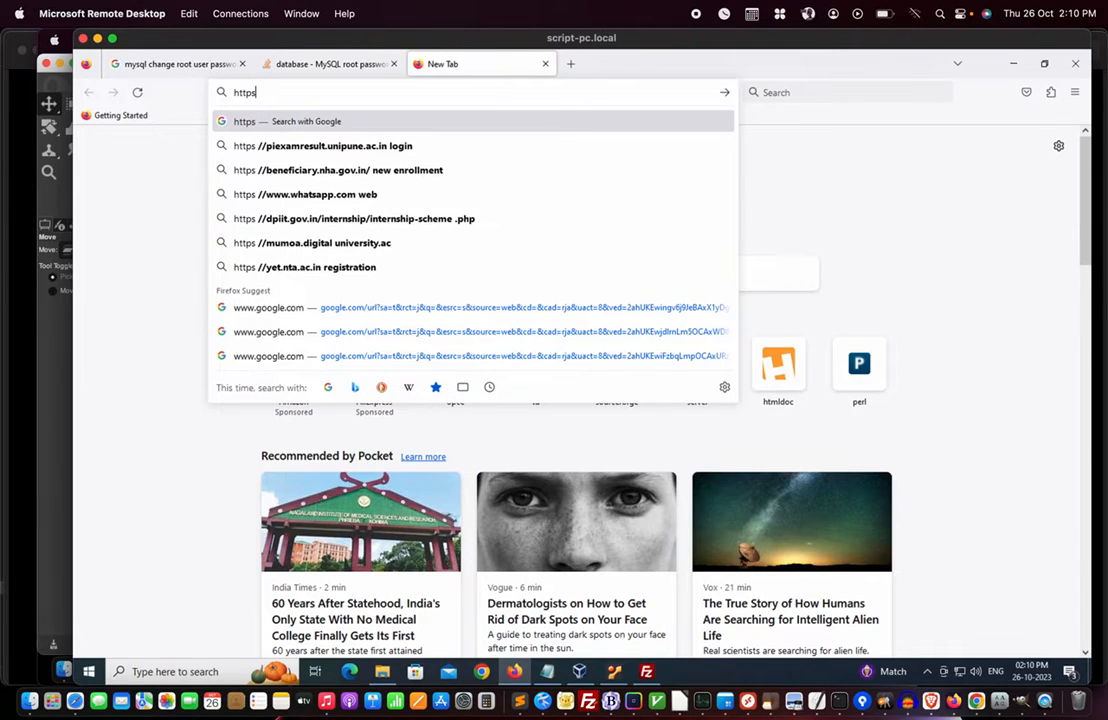
text(://)
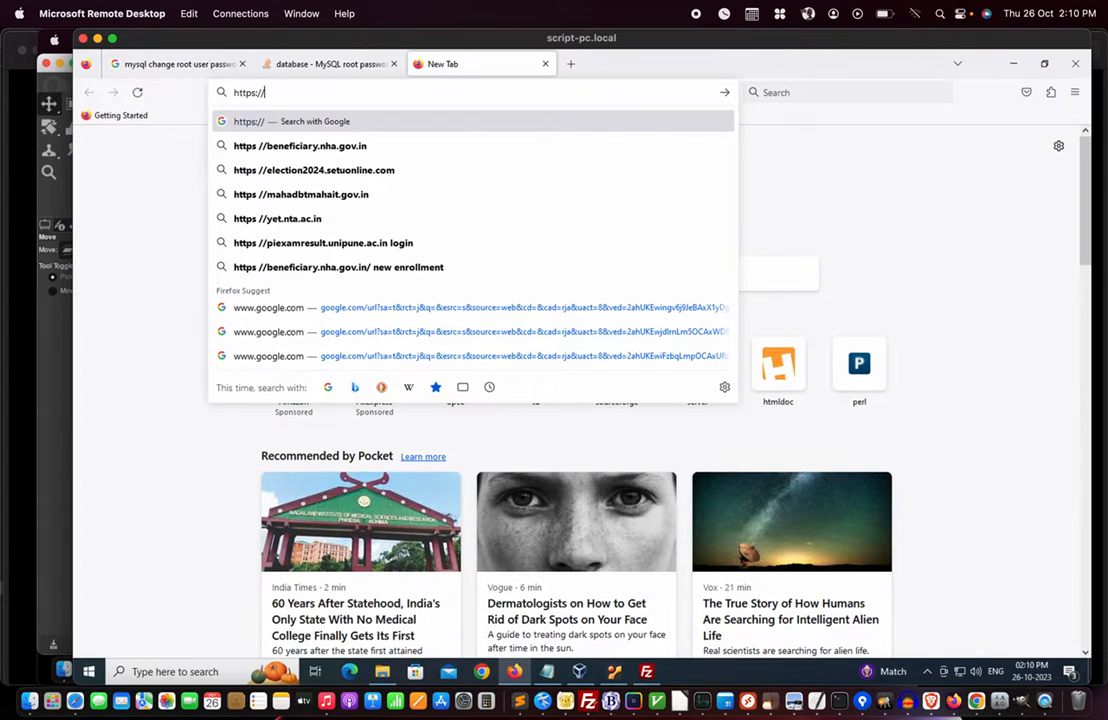
text(adminer-4.8.1.php)
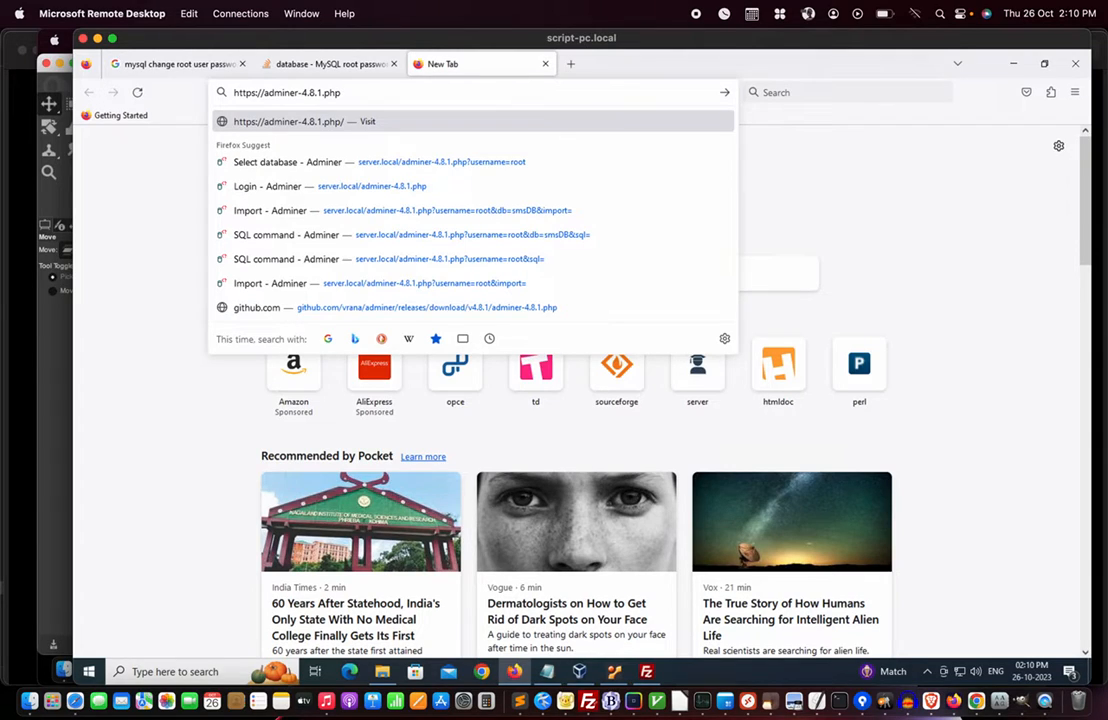
key(Return)
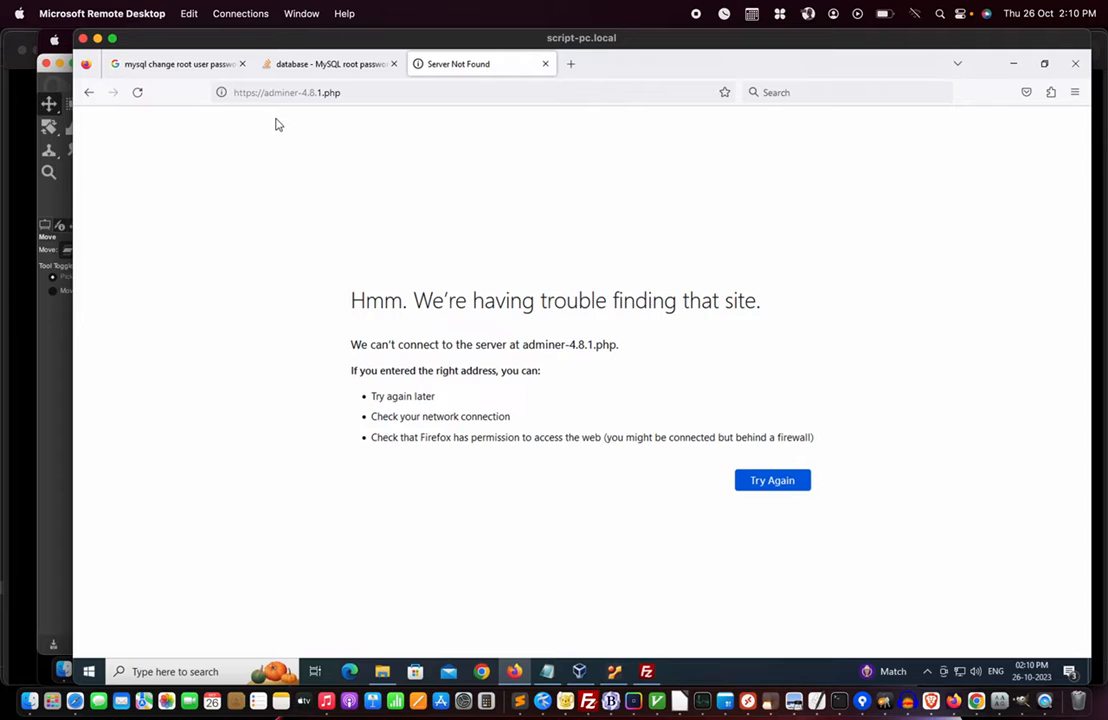
click(235, 92)
click(252, 93)
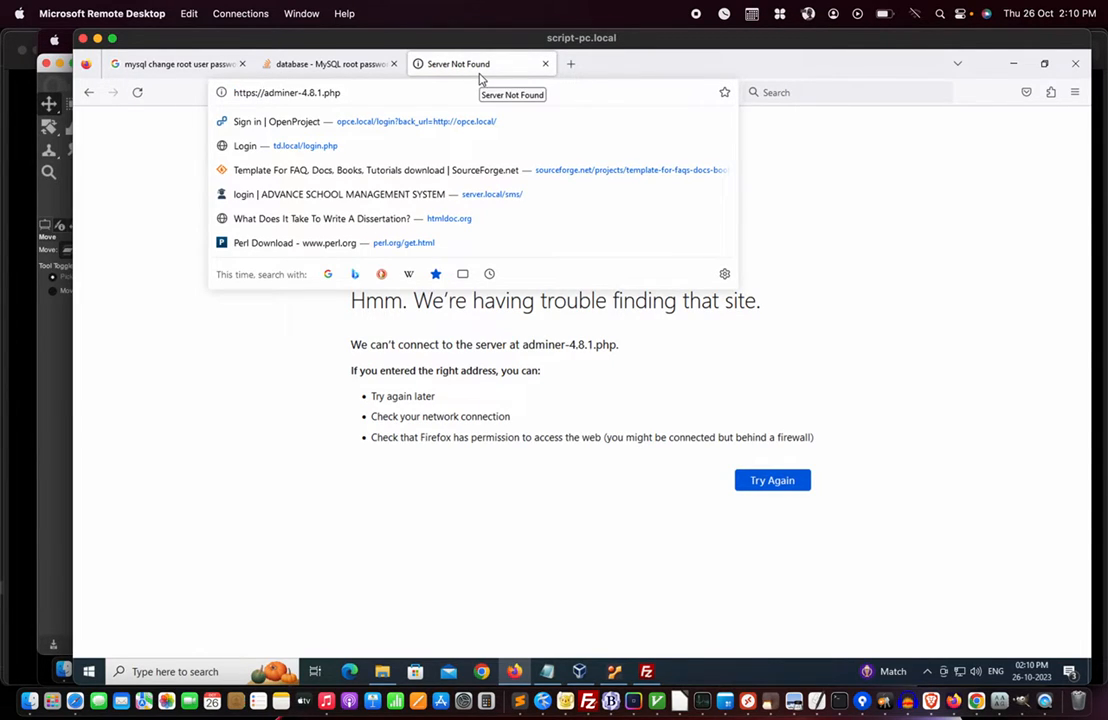
key(ctrl+a)
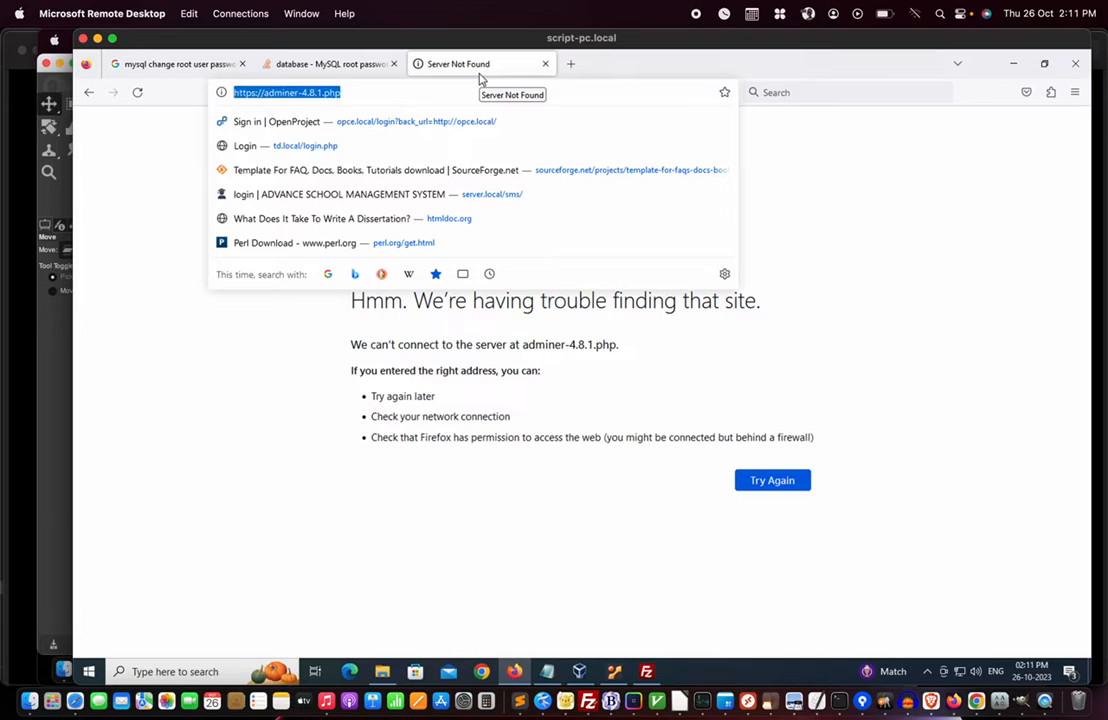
text(https://)
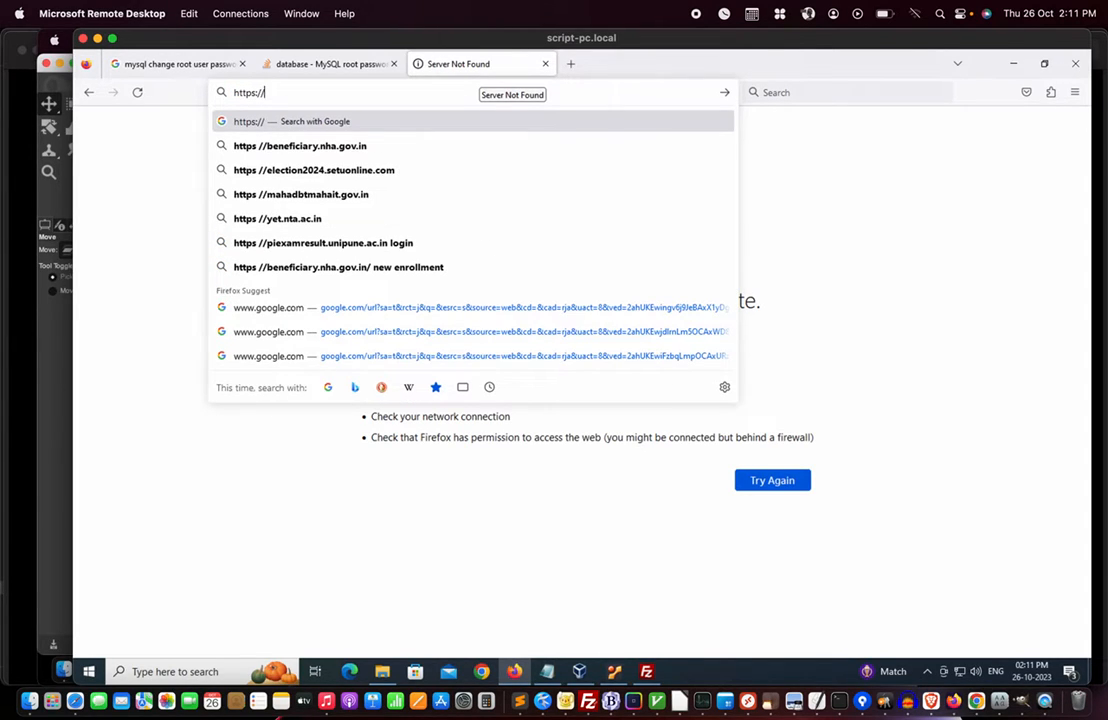
text(server.l)
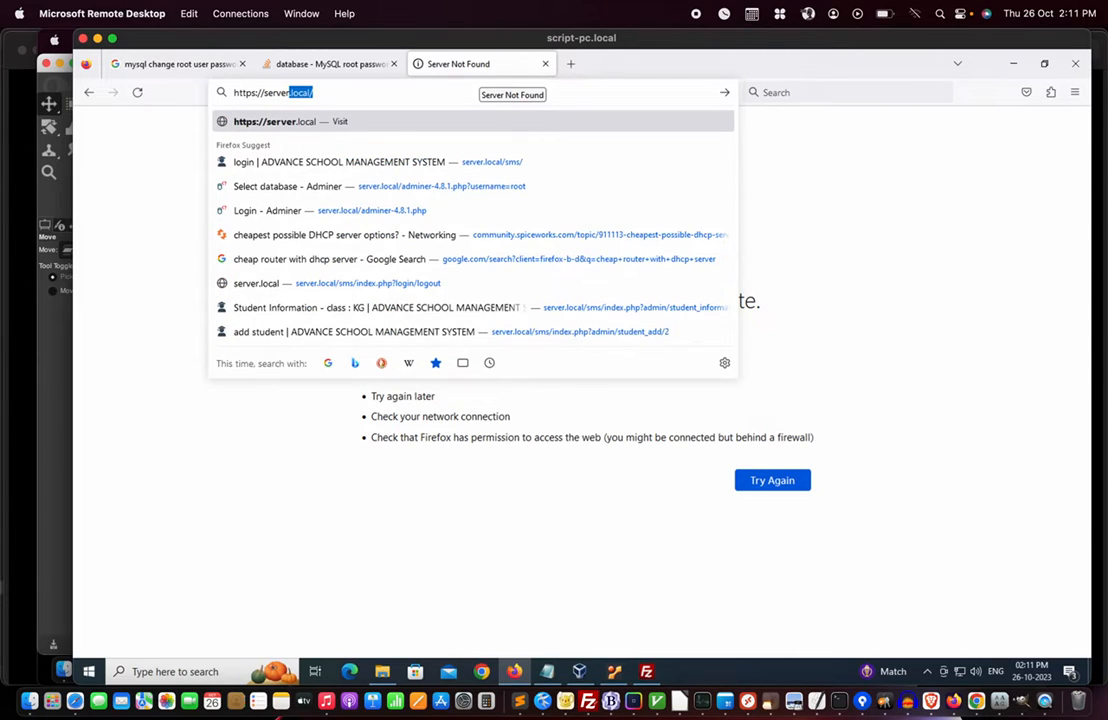
text(ocal/)
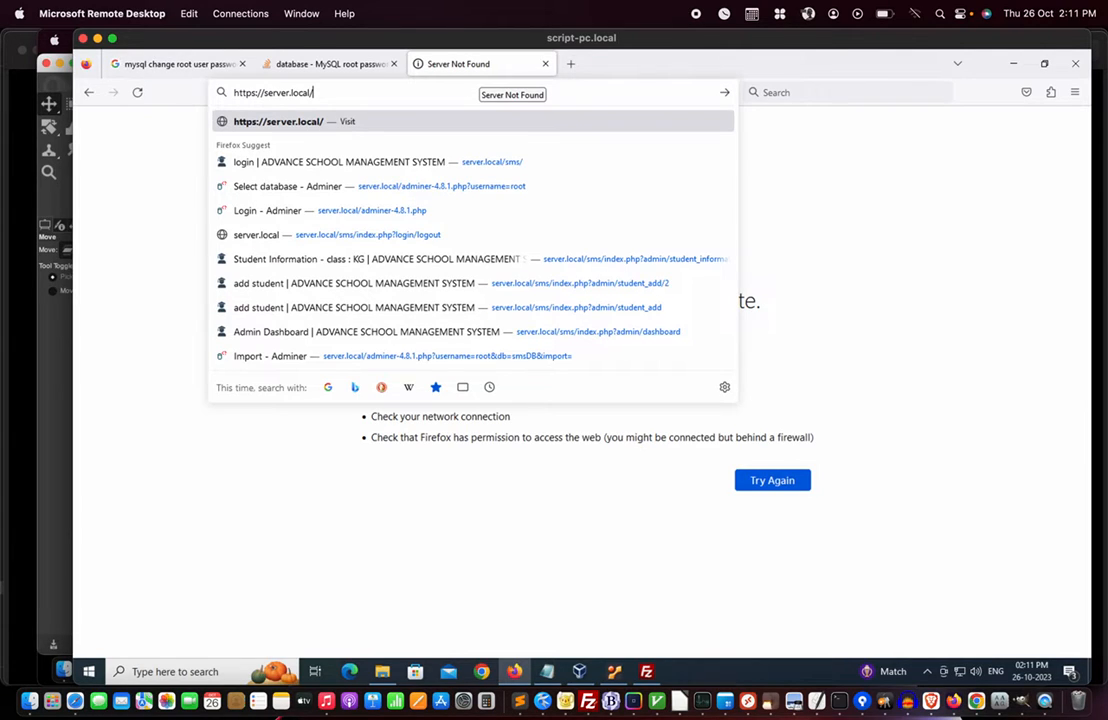
- Load server.local/adminer-4.8.1.php, log in as root without saving the login, and open SQL command
text(adminer-4.8.1.php)
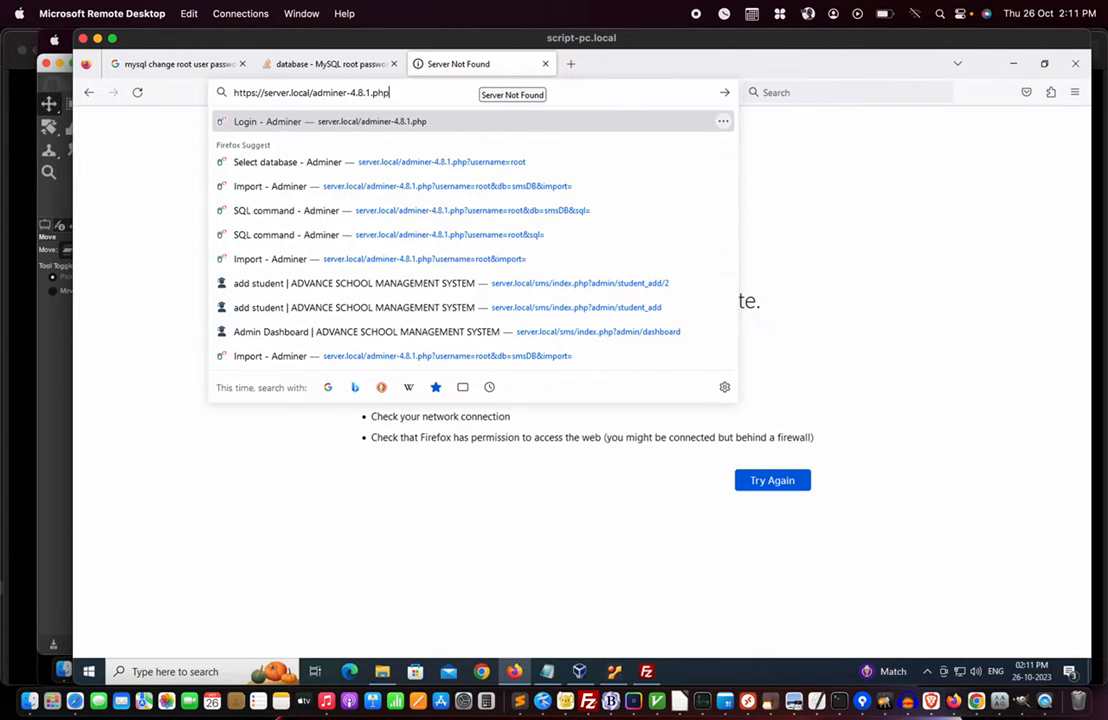
key(Return)
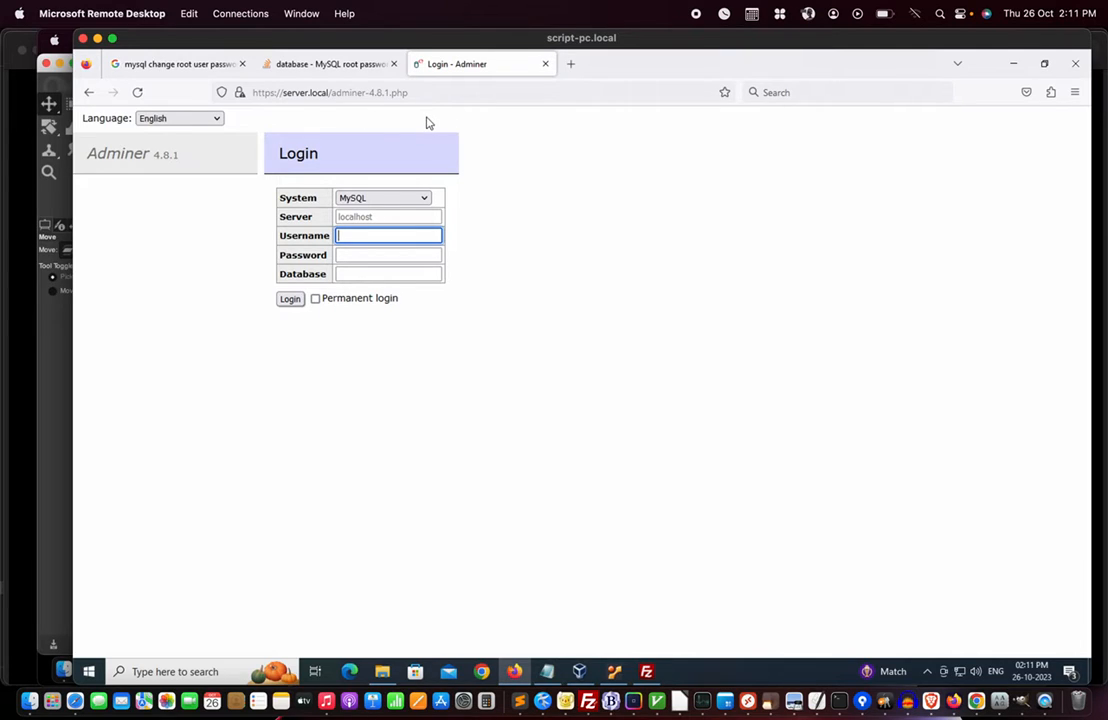
text(root)
key(Tab)
text(•••••••)
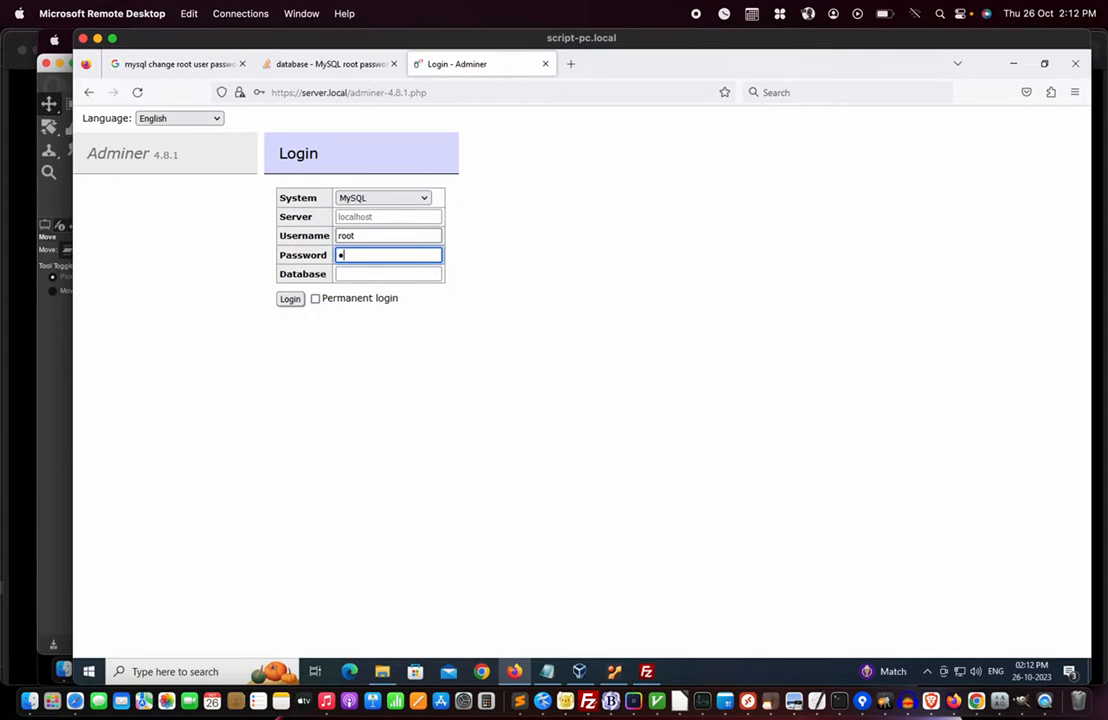
text(•••••)
click(290, 300)
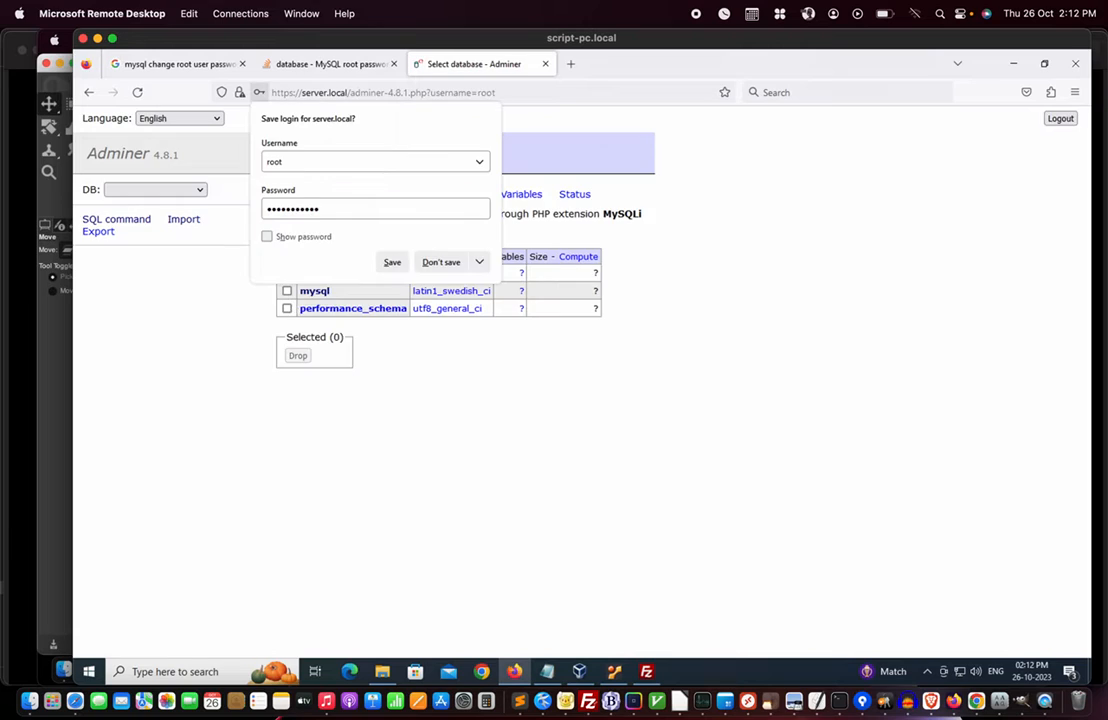
click(441, 262)
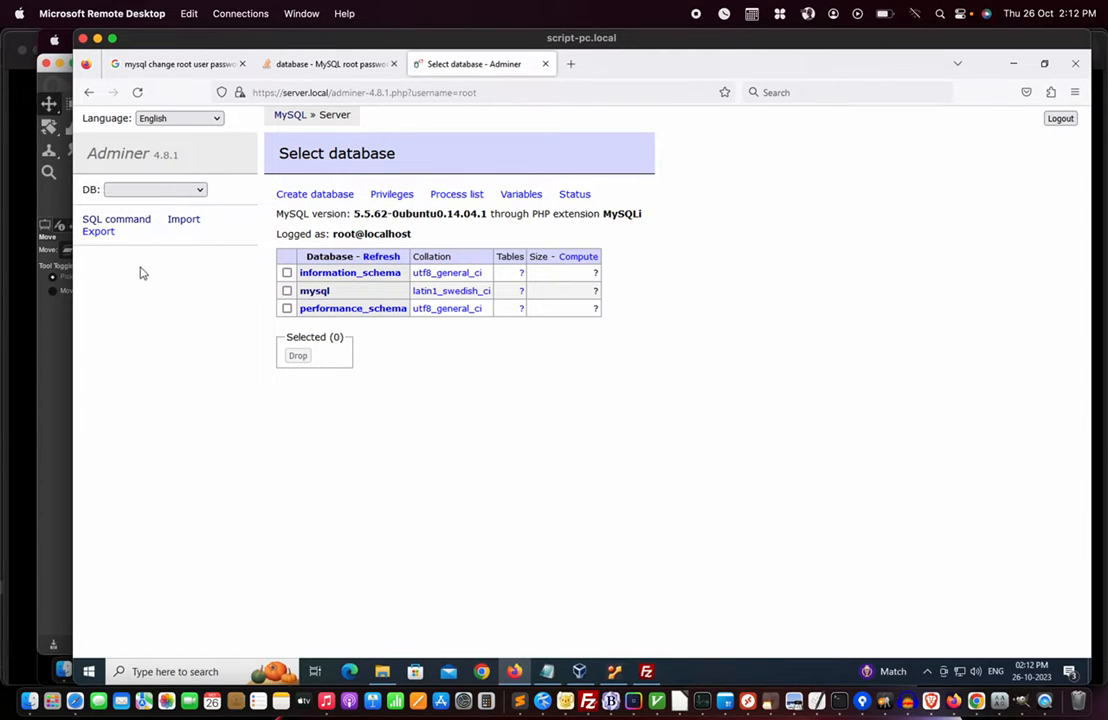
click(120, 222)
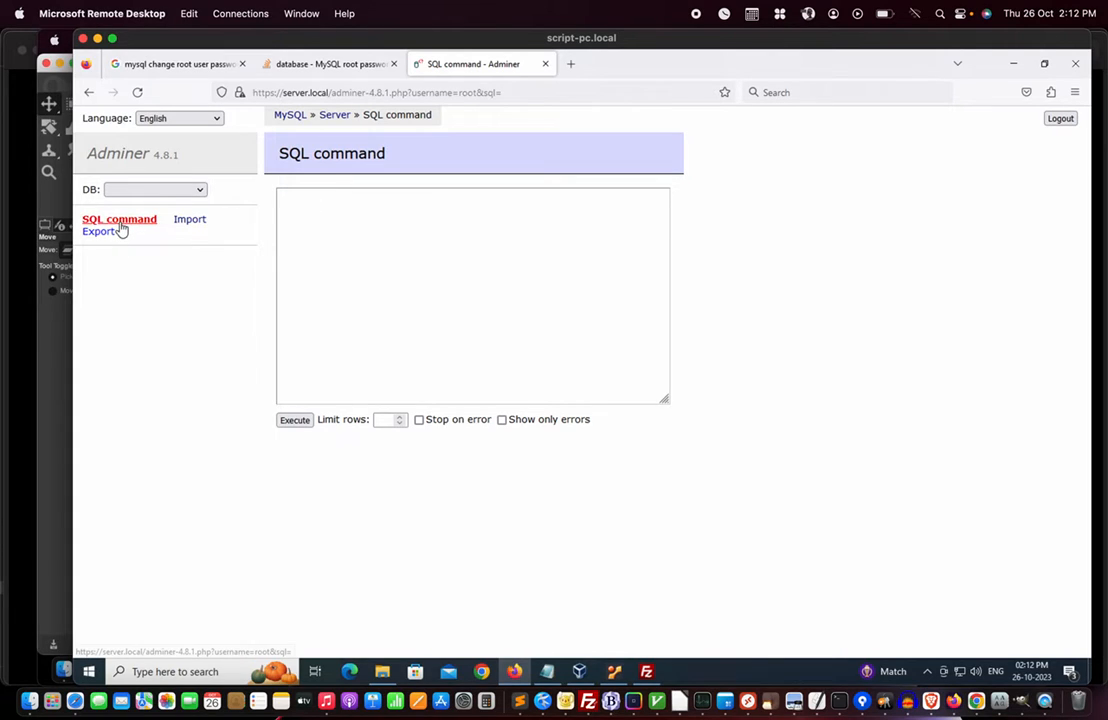
- Execute 'create database smsDB' in the SQL box and open the database list
click(322, 200)
text(c)
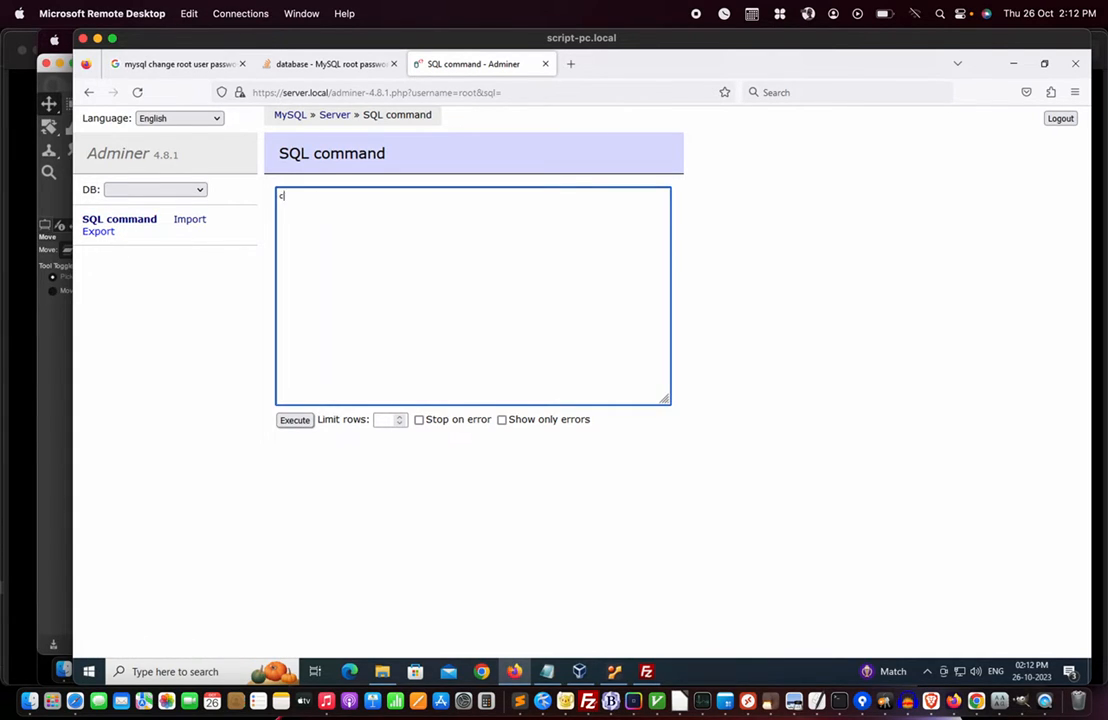
text(reate database smsDB)
click(296, 420)
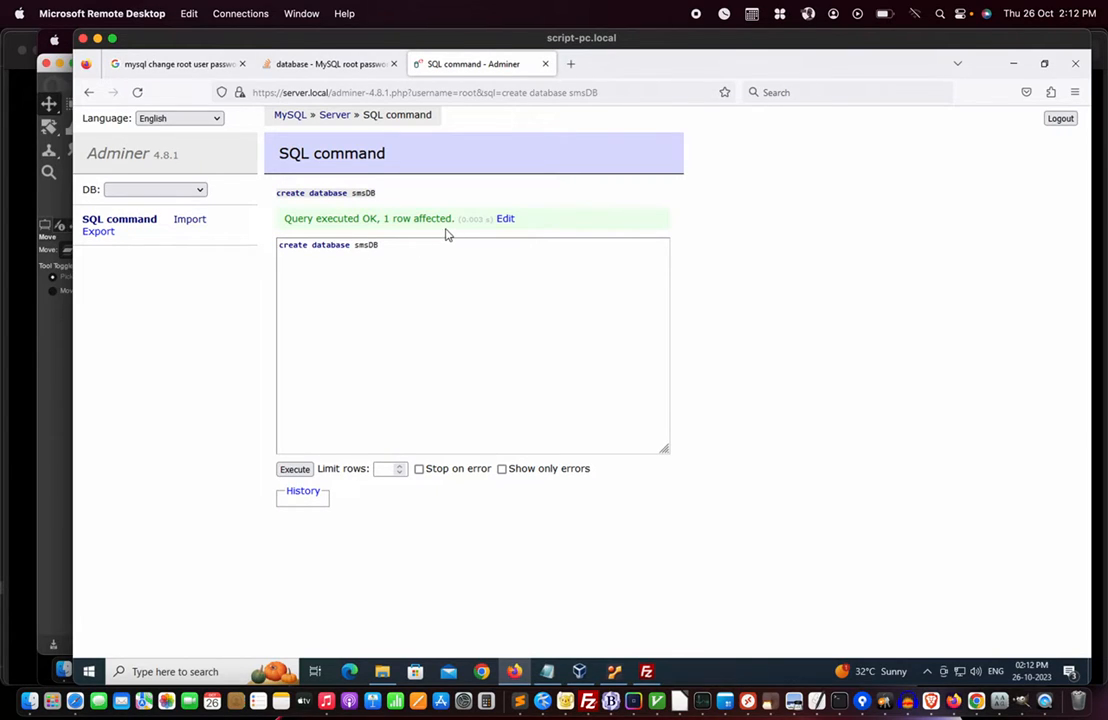
click(199, 193)
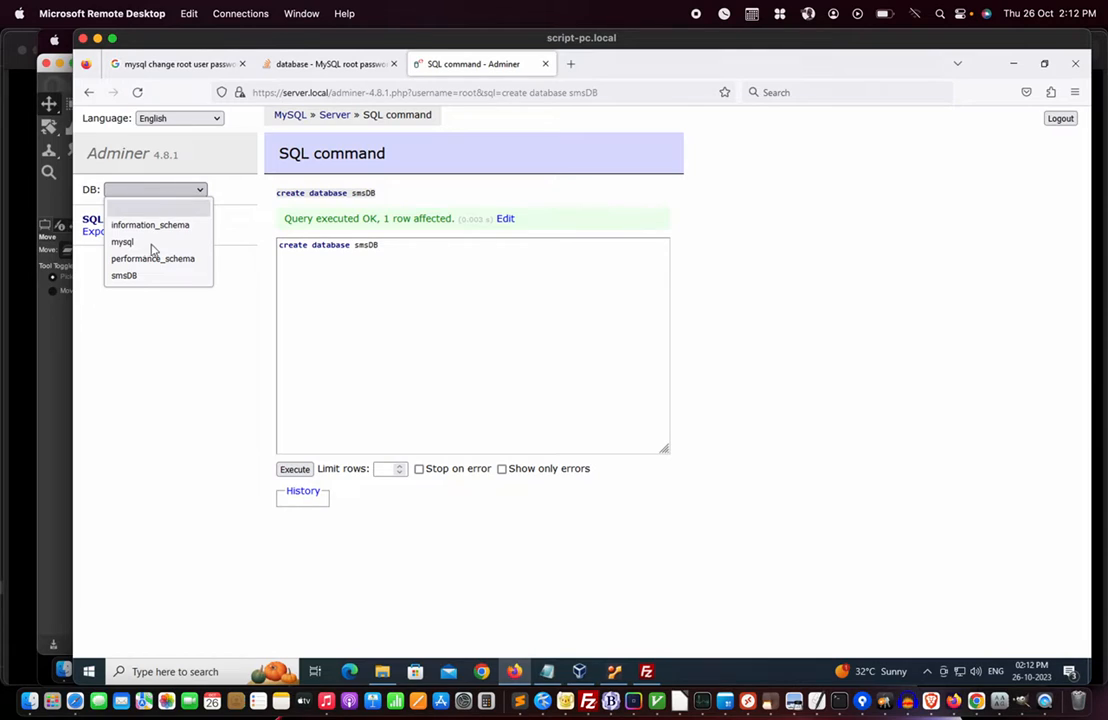
- Select smsDB and import sms\database\smsDB.sql into it
click(134, 280)
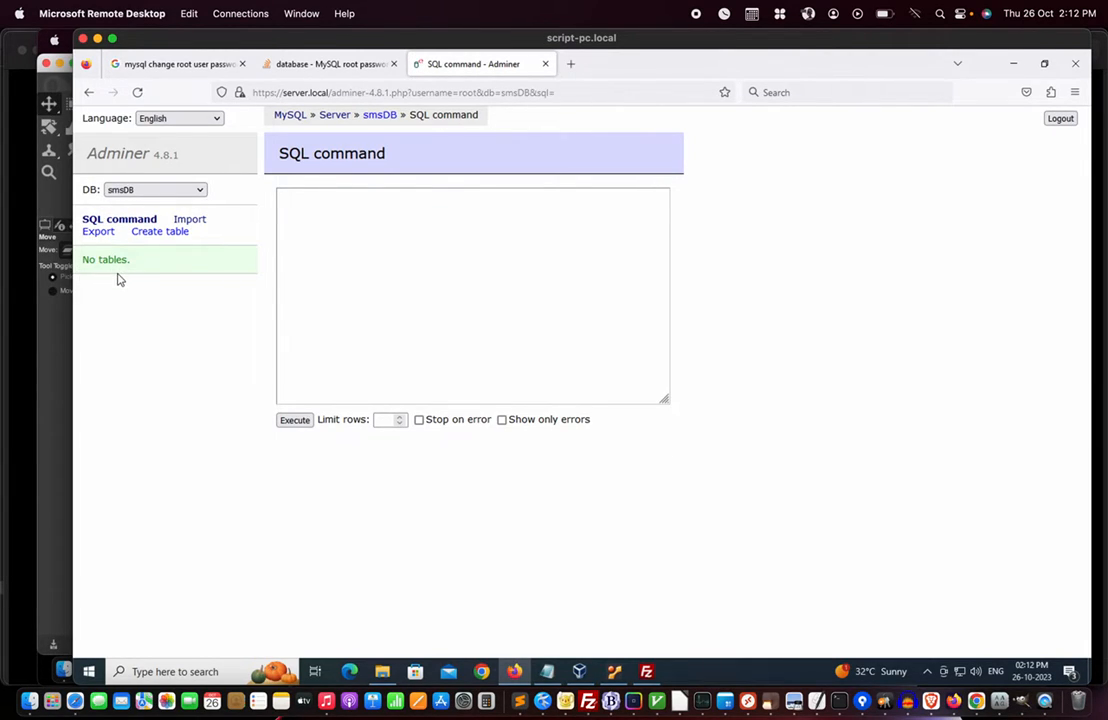
click(192, 221)
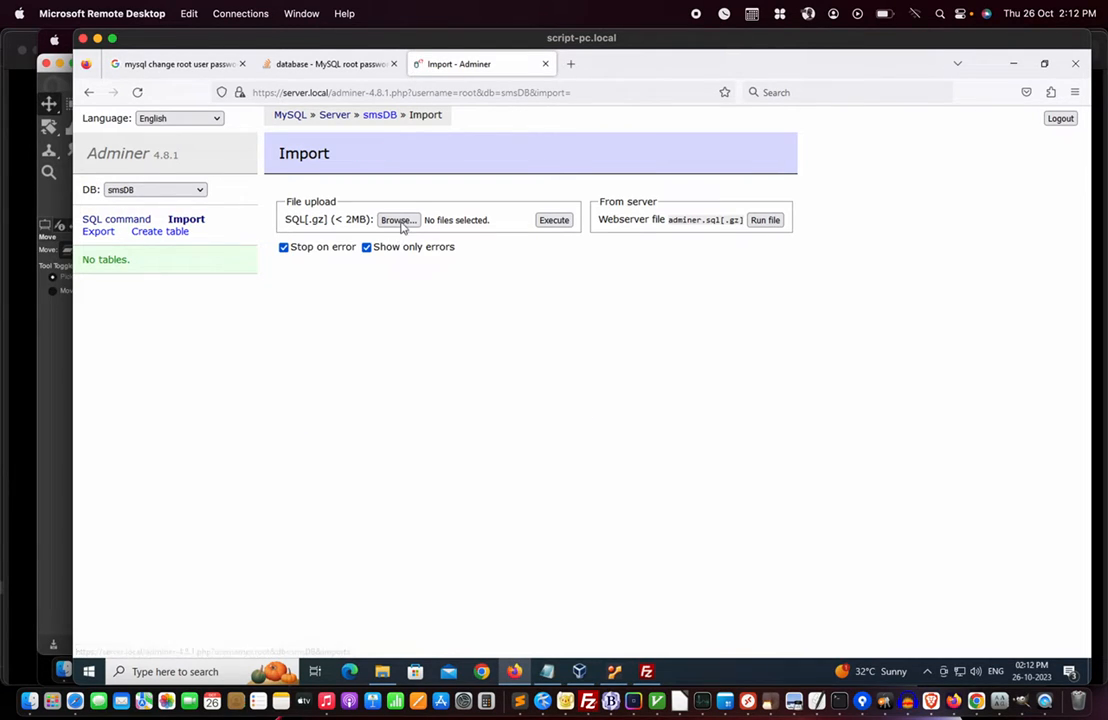
click(399, 220)
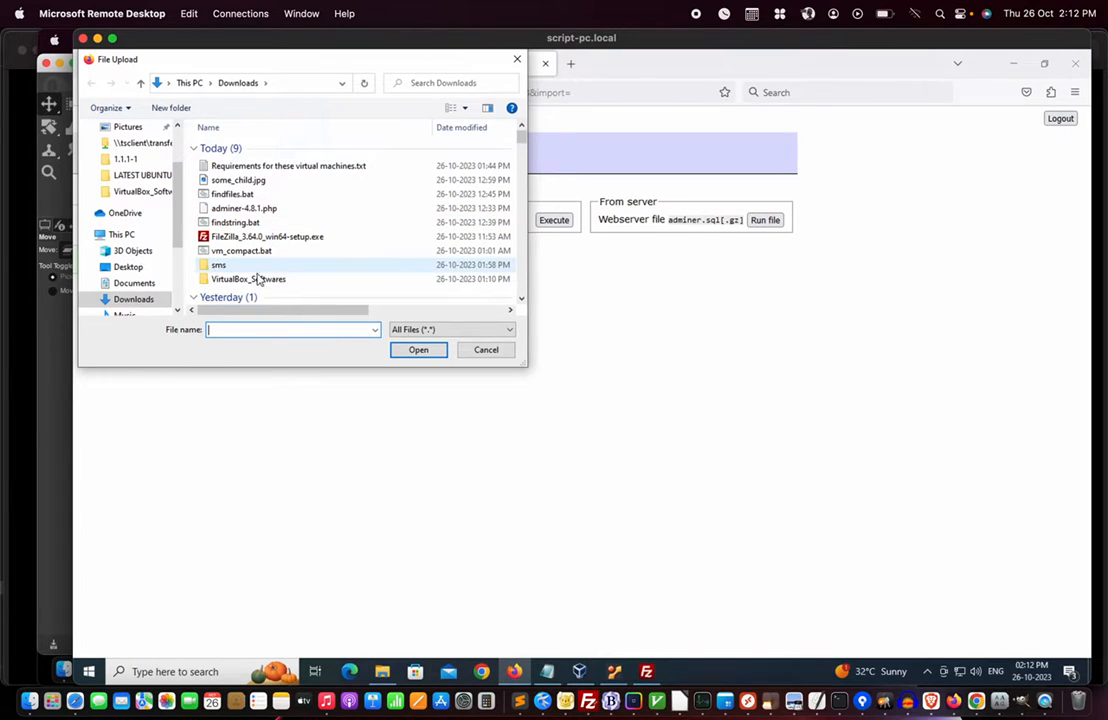
double_click(207, 265)
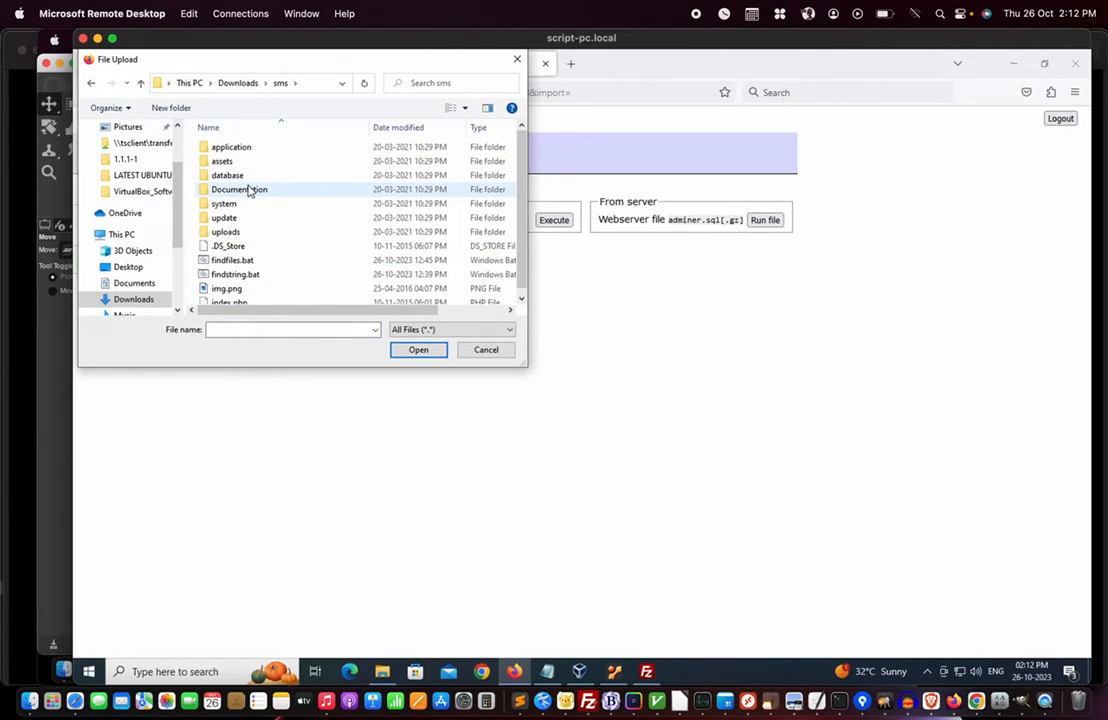
double_click(222, 176)
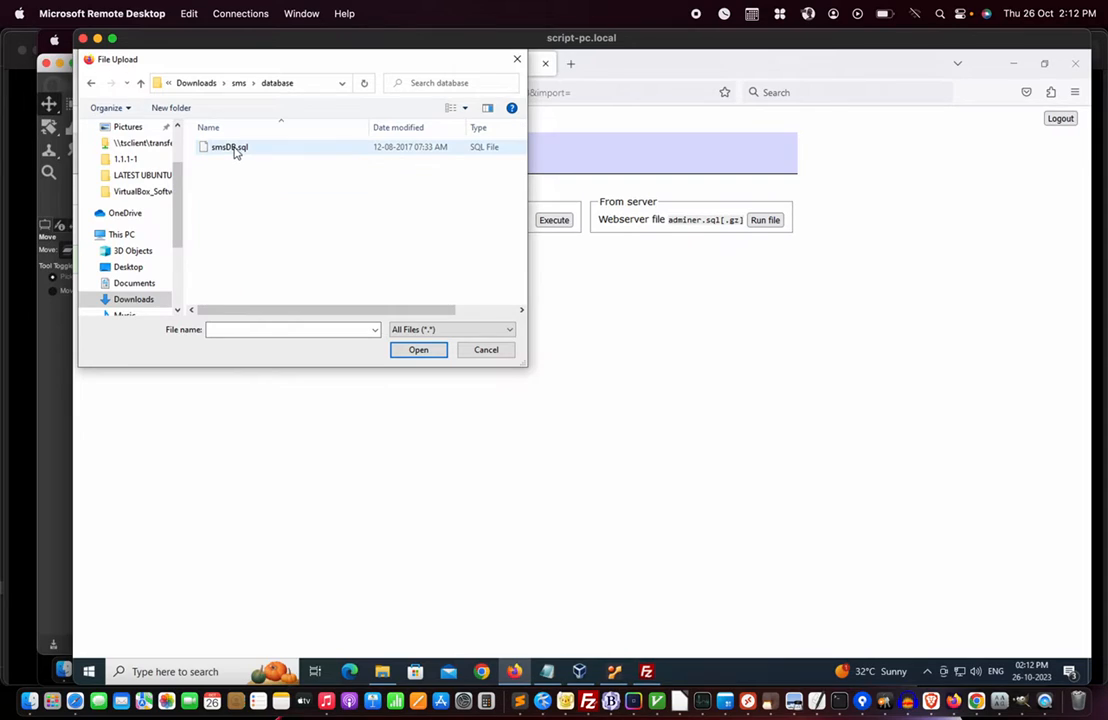
double_click(235, 152)
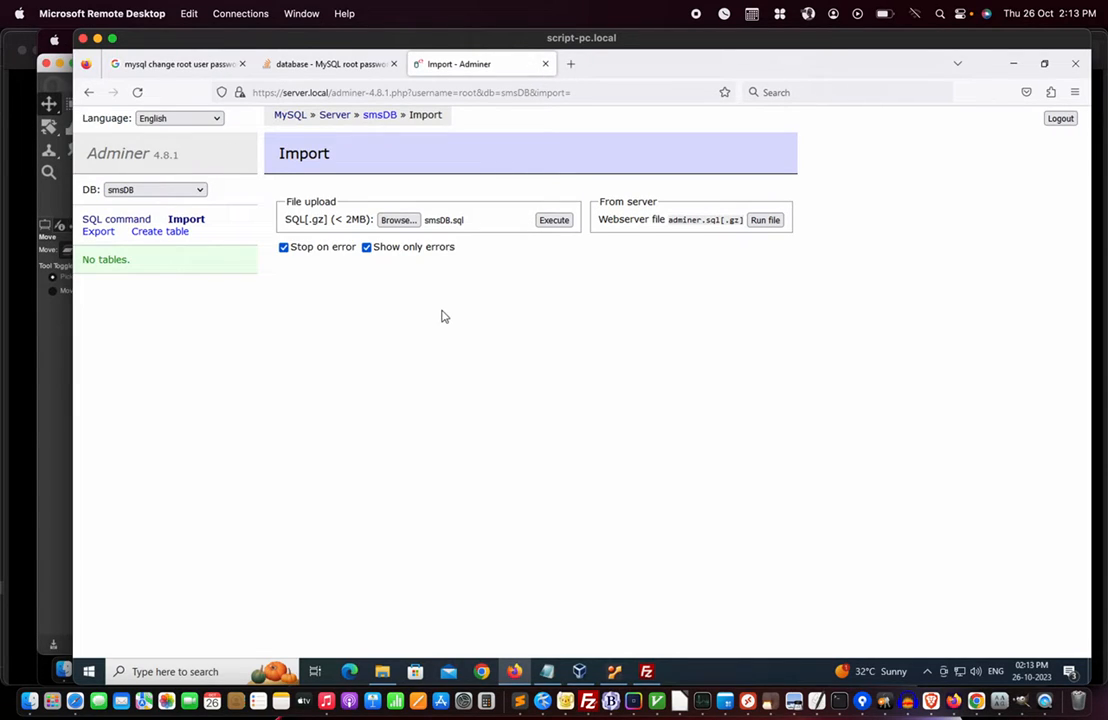
click(553, 221)
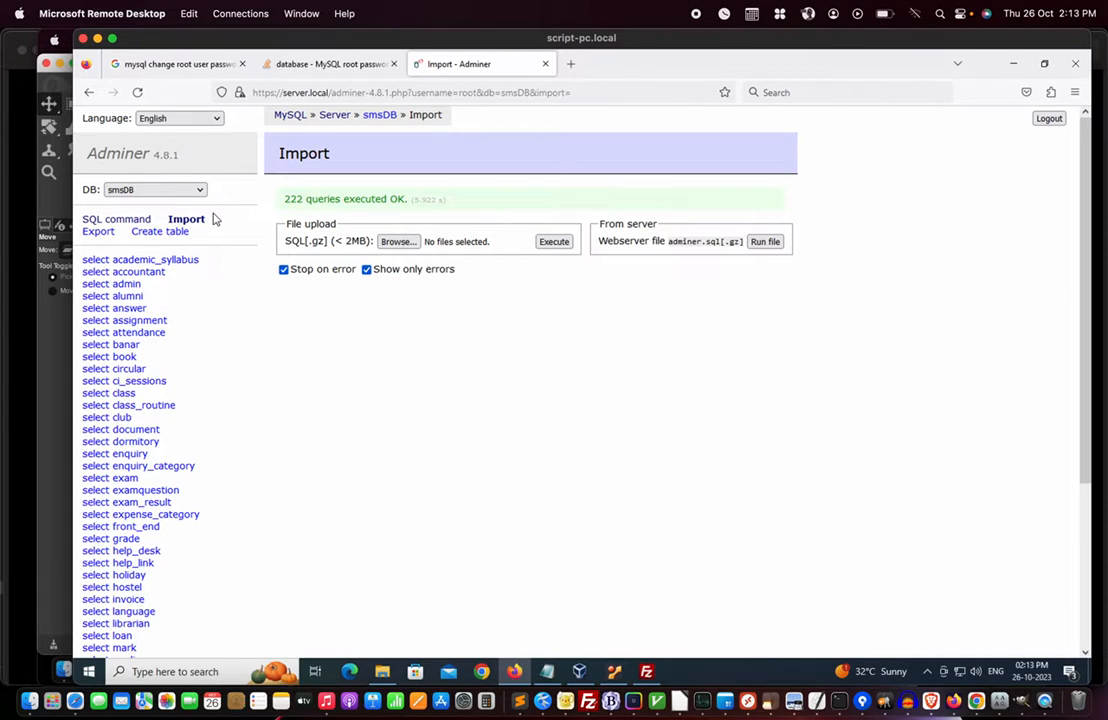
click(117, 220)
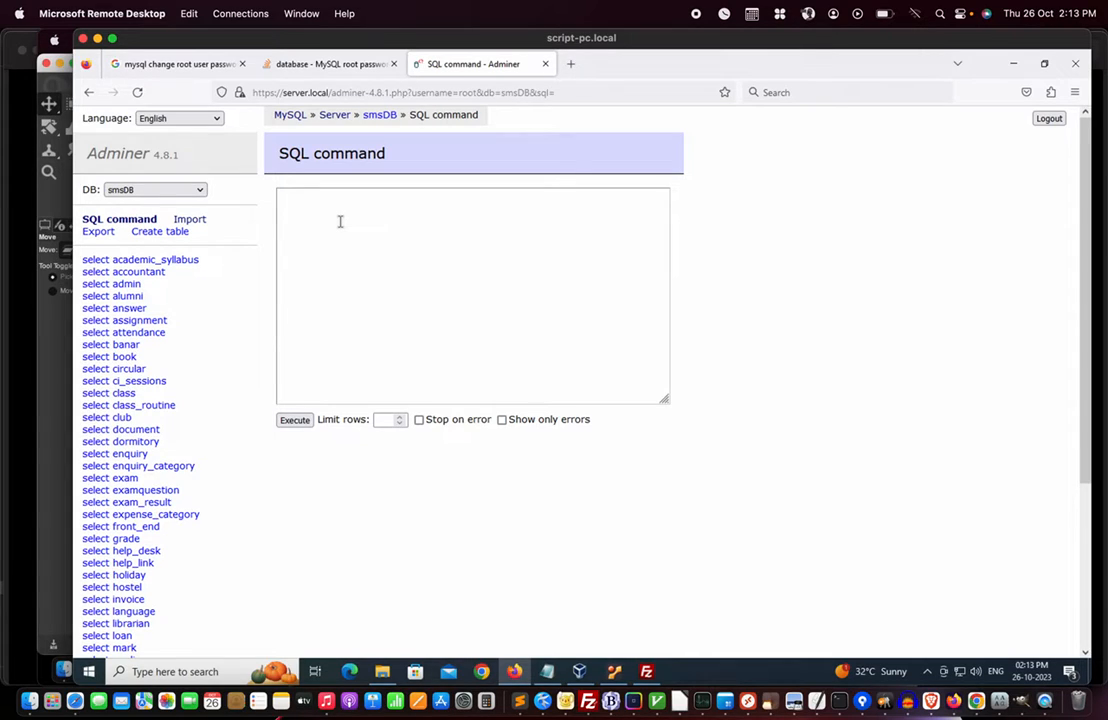
- Check the Stack Overflow tab, return to Adminer, and log out of the database server
click(337, 237)
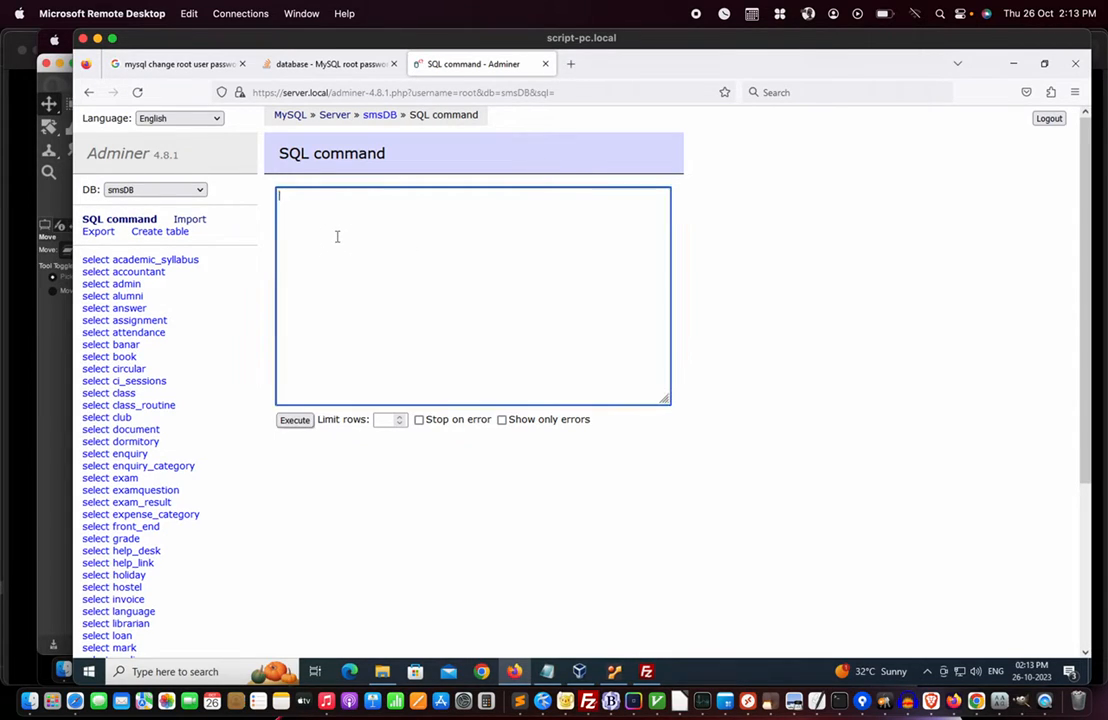
click(322, 66)
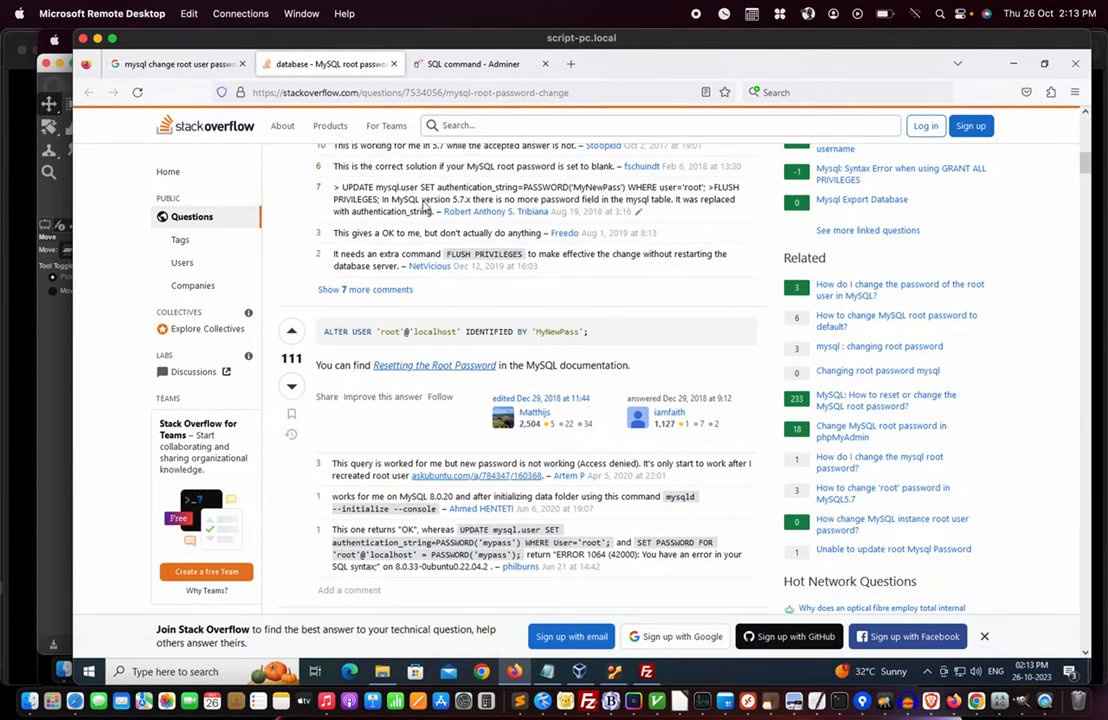
click(463, 64)
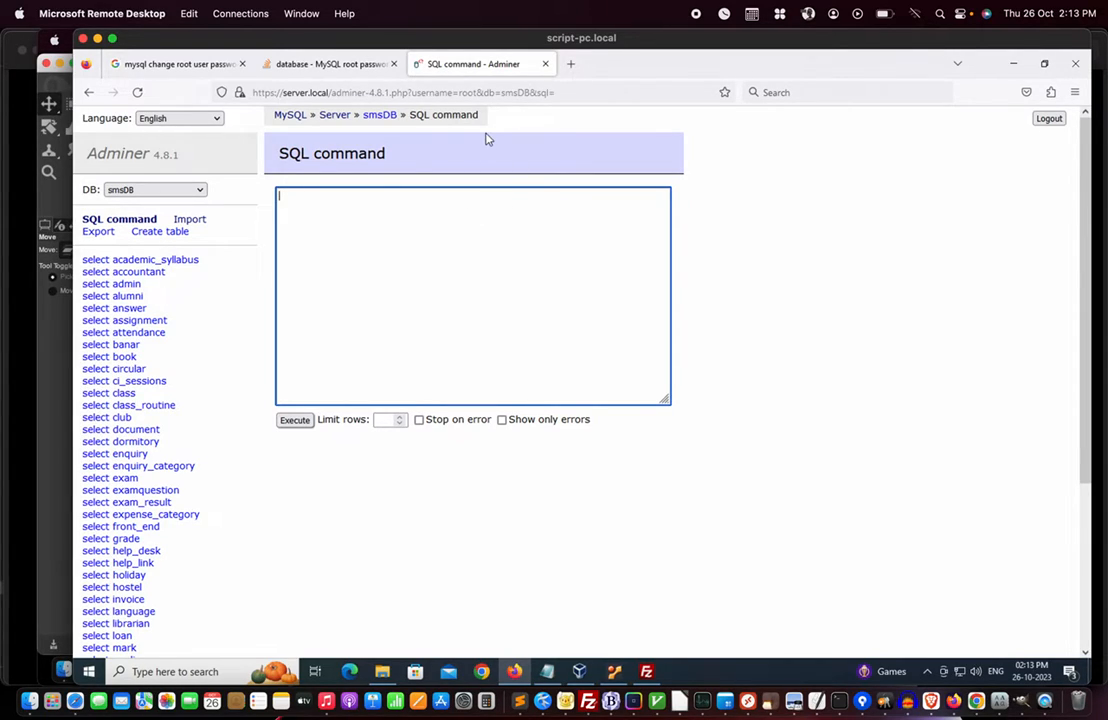
click(1049, 118)
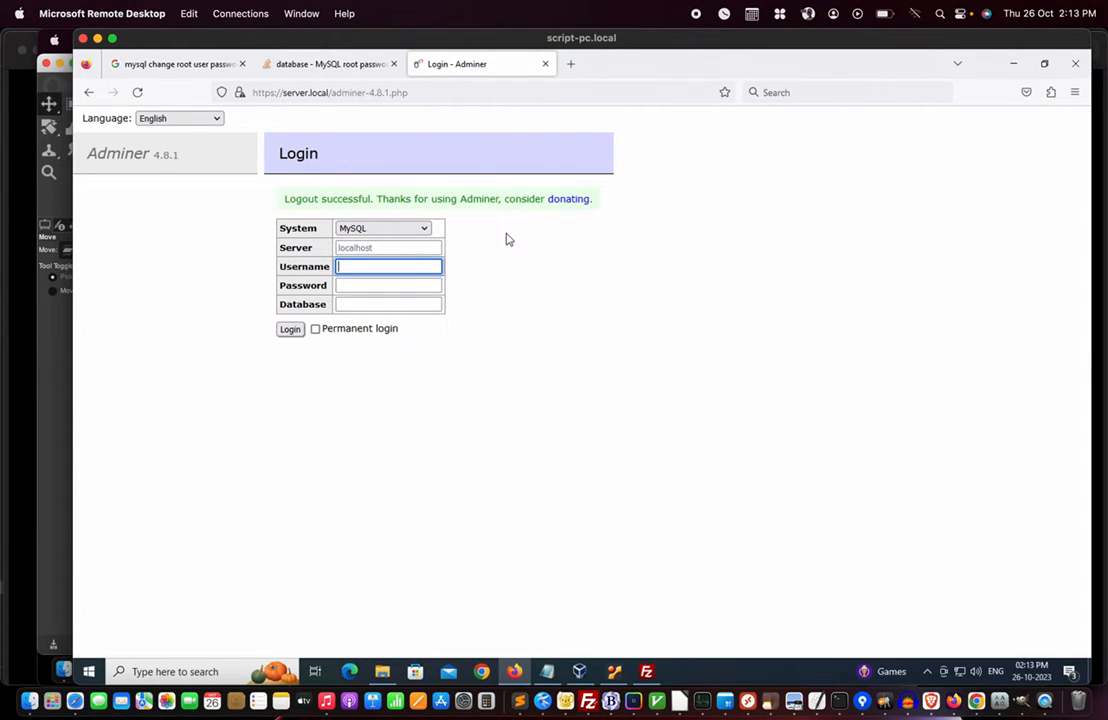
click(571, 64)
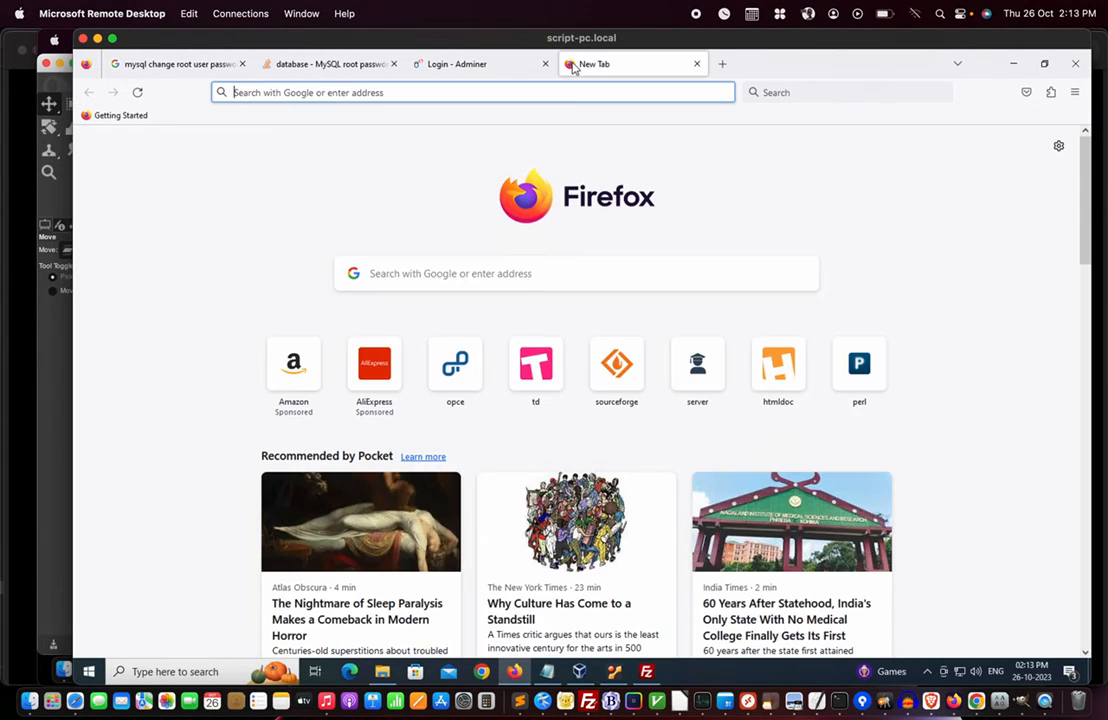
text(http)
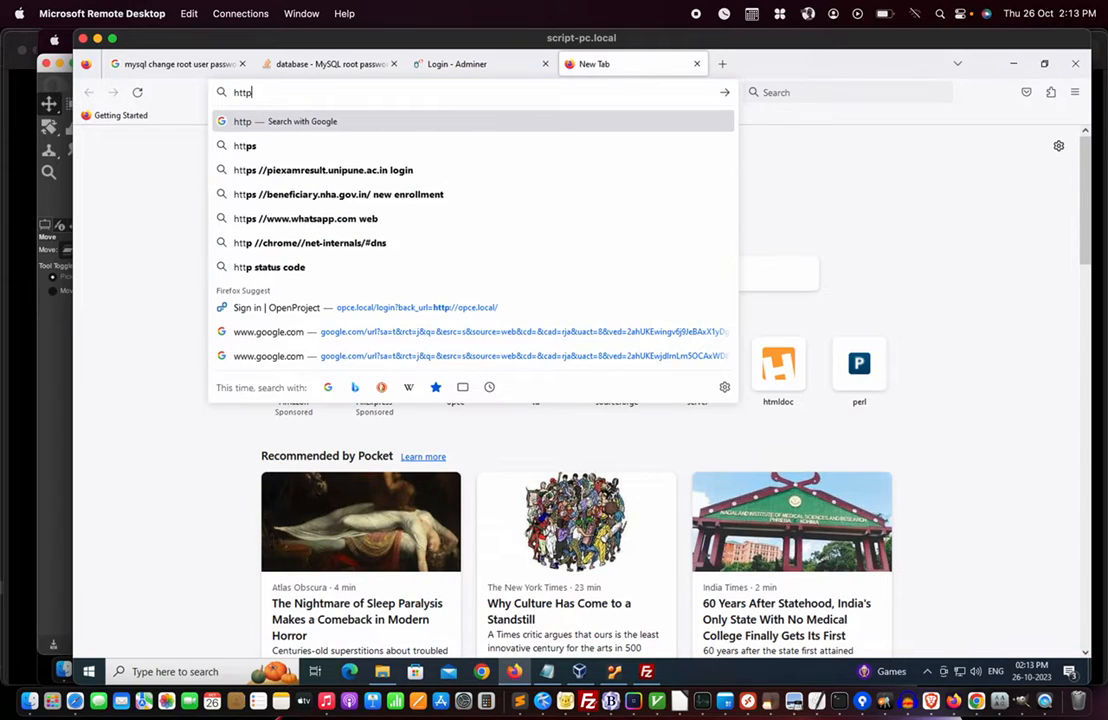
text(s://)
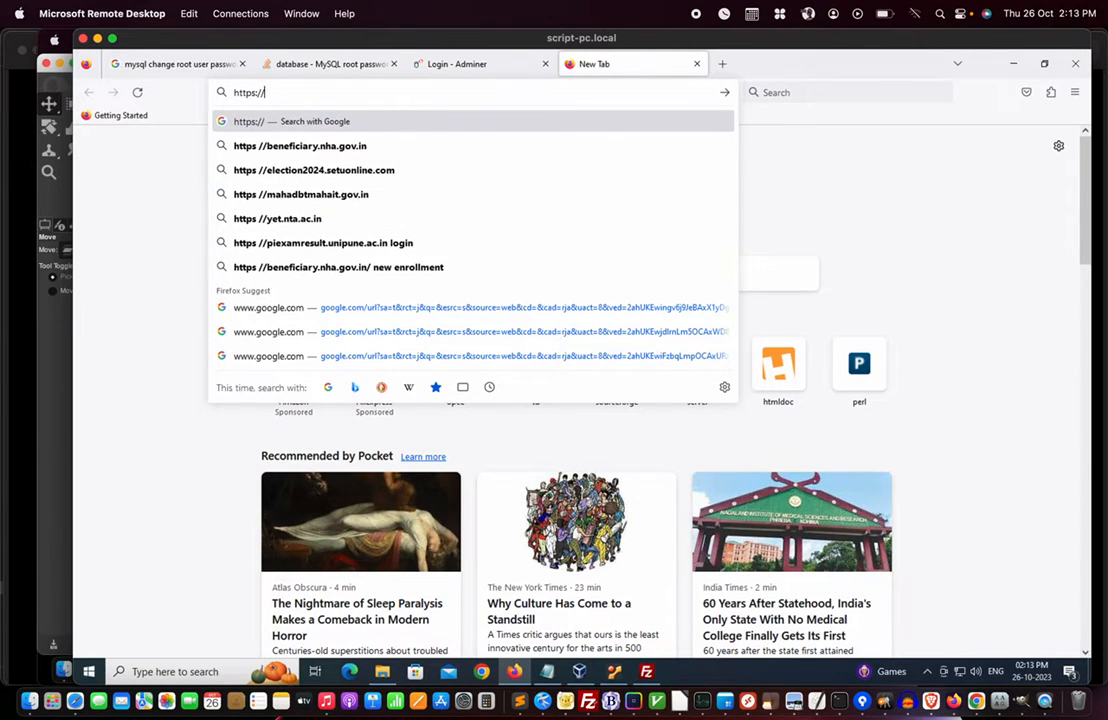
text(server.local)
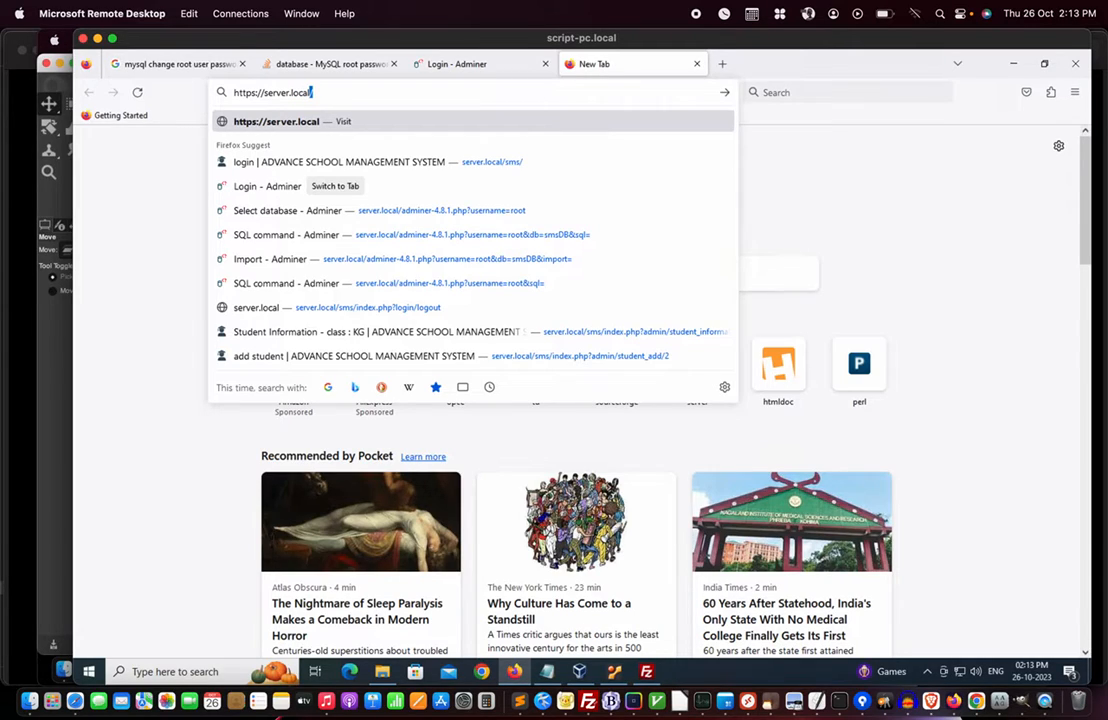
text(/sms)
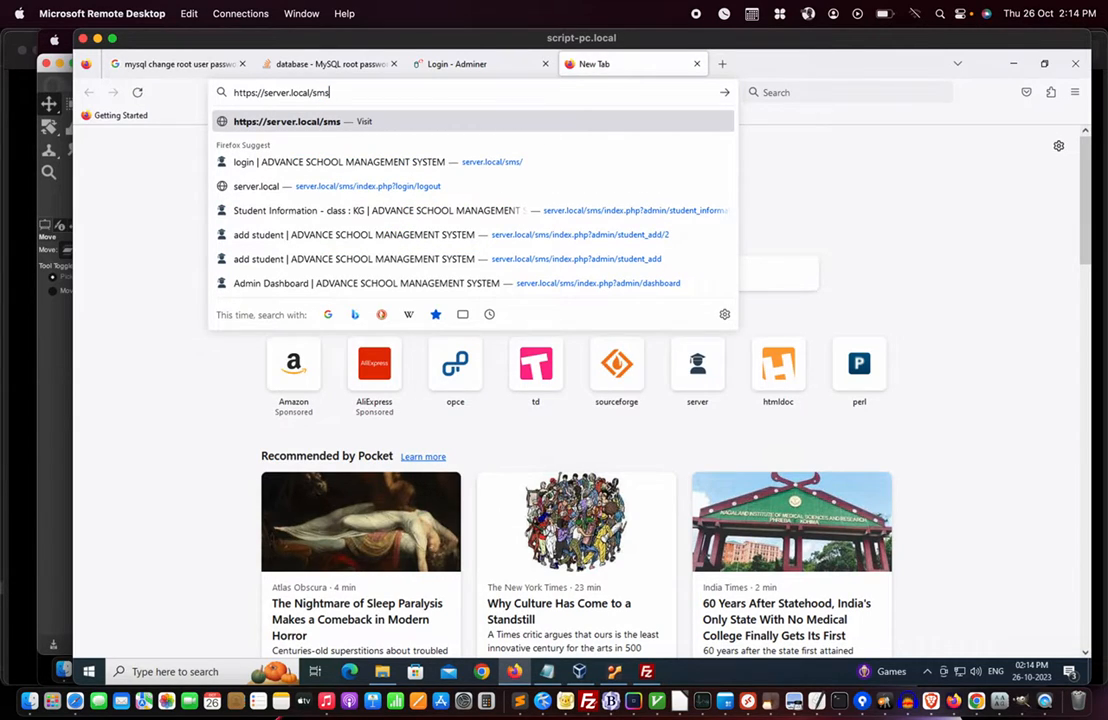
key(Return)
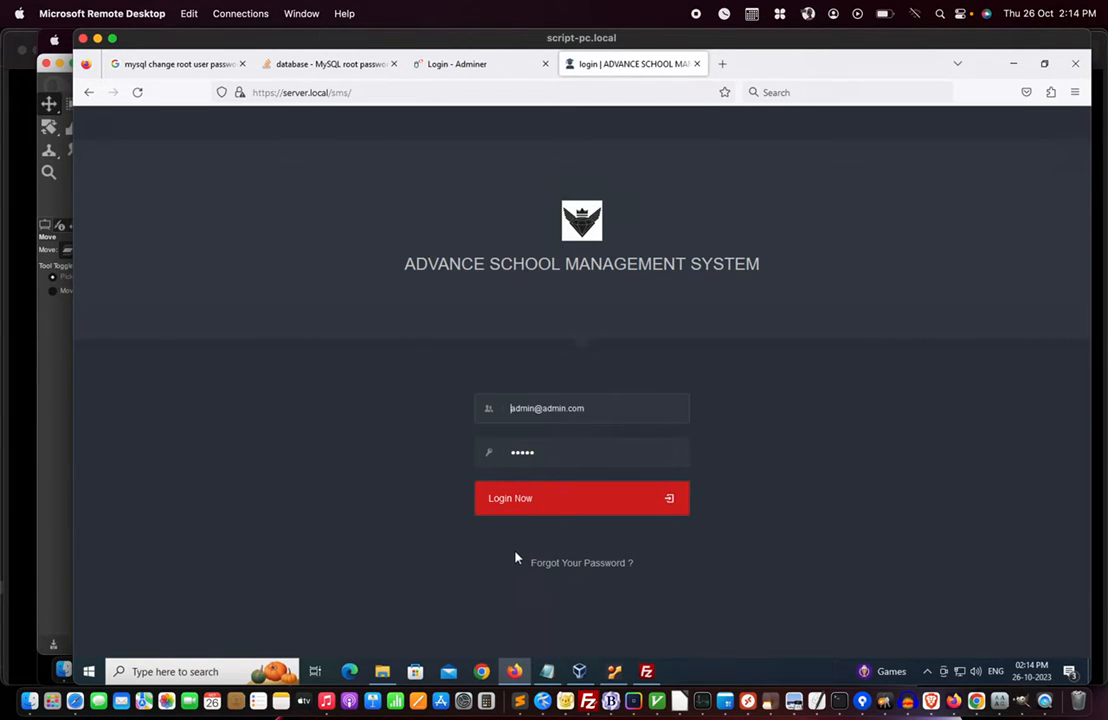
click(517, 507)
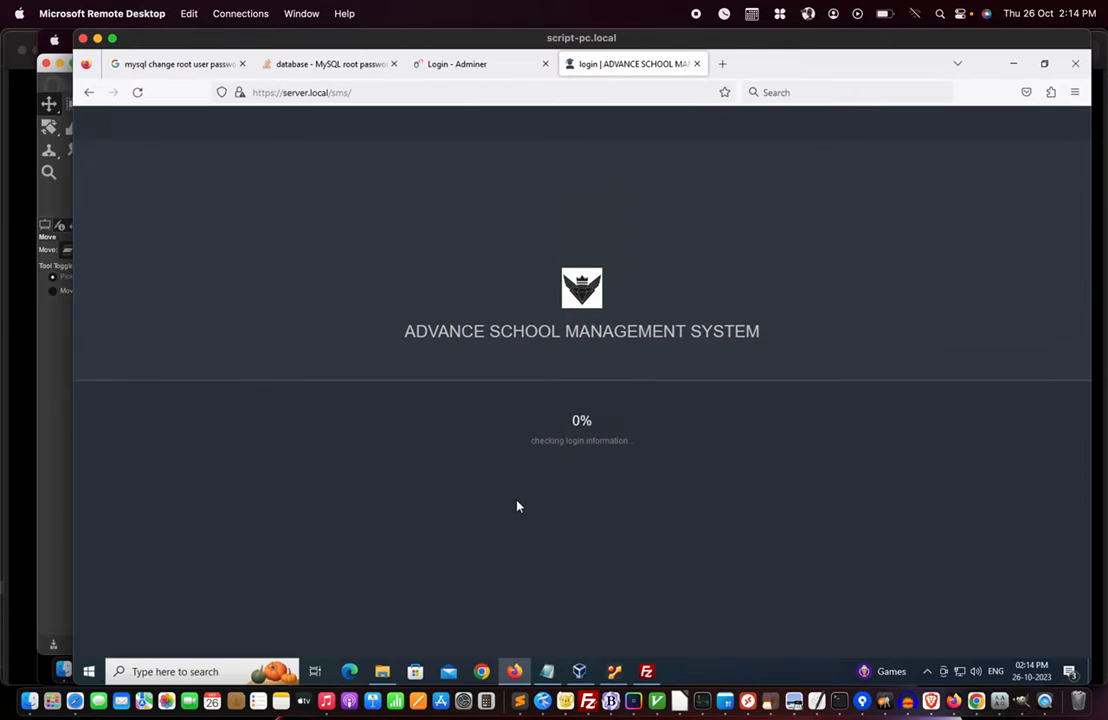
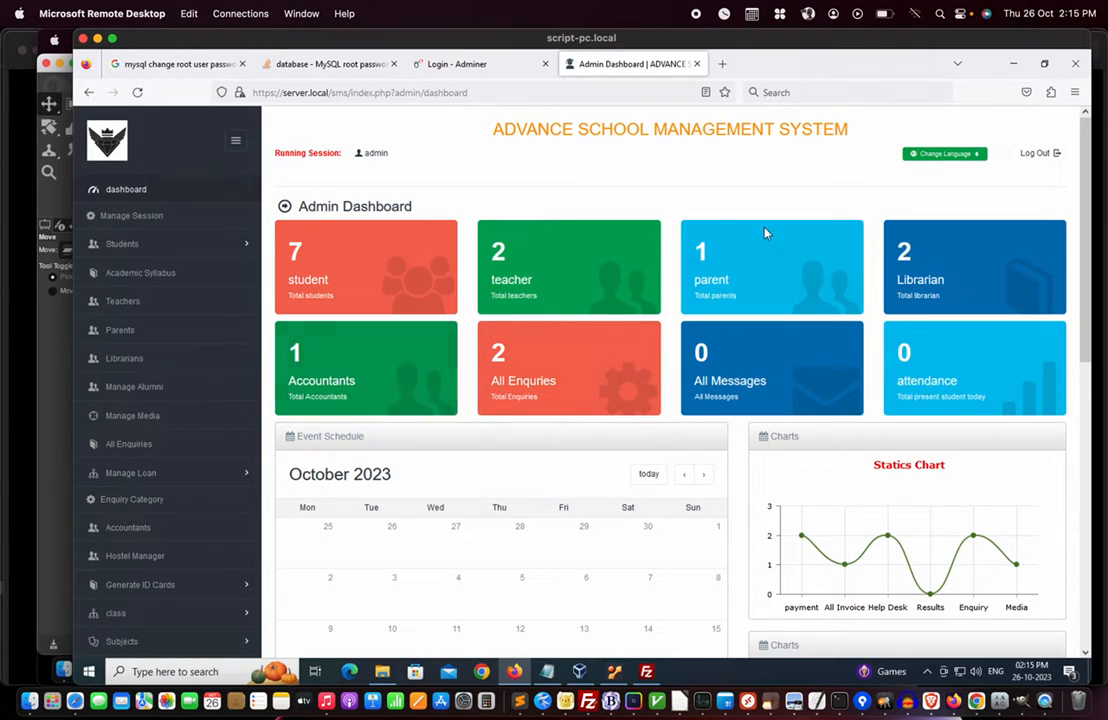
- Minimize the Firefox dashboard and FileZilla windows to bring the Ubuntu VM console into view
click(1013, 63)
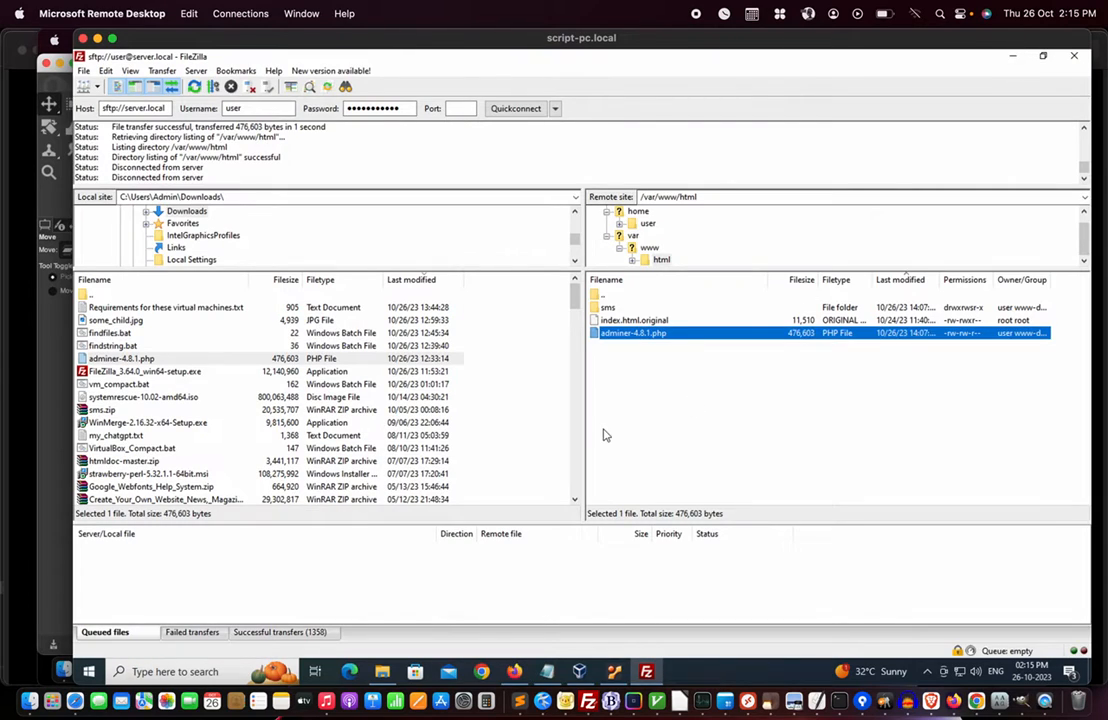
click(1012, 56)
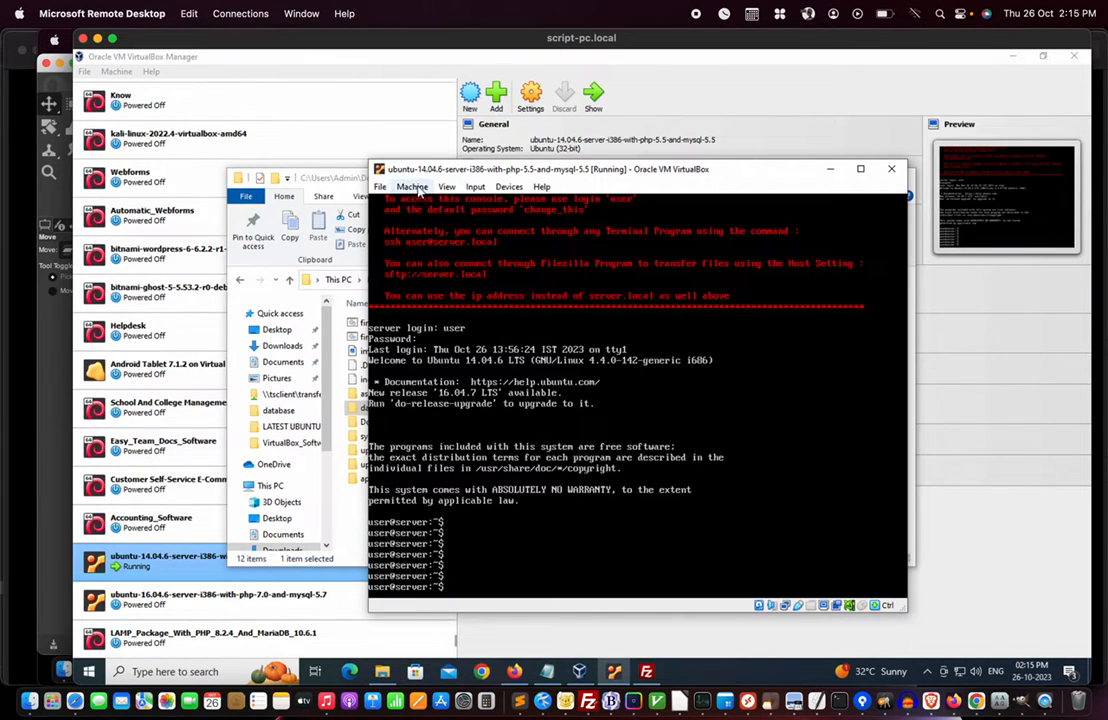
- Power off the Ubuntu 14.04 VM with ACPI Shutdown and close the sms folder window
click(415, 187)
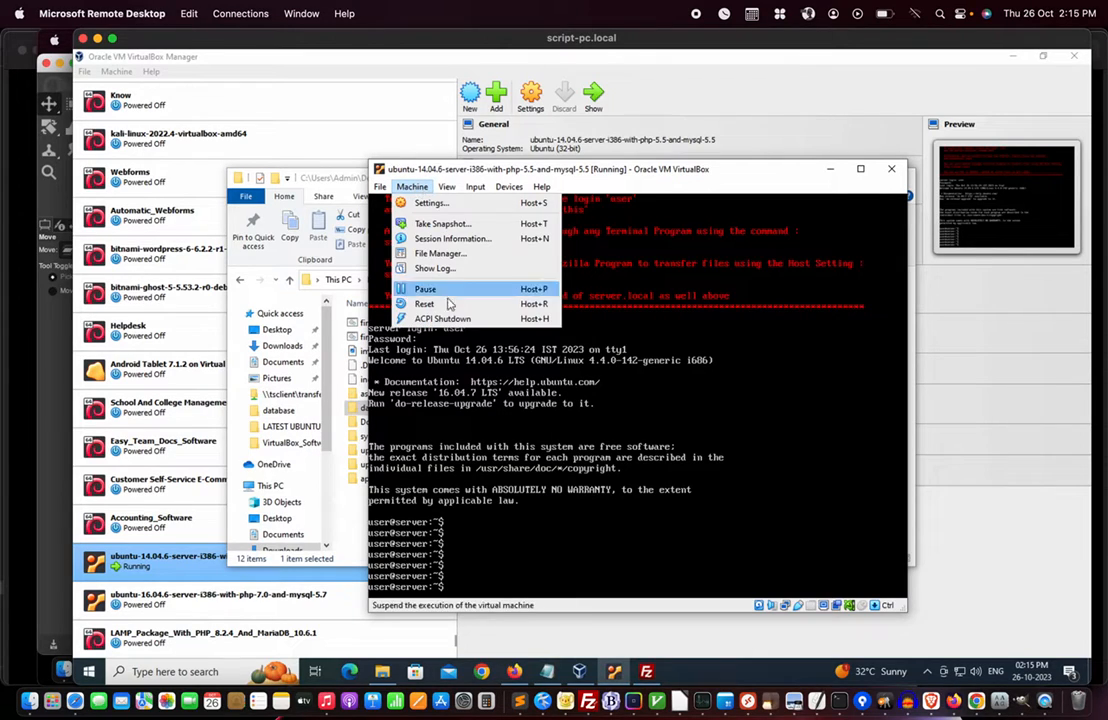
click(446, 318)
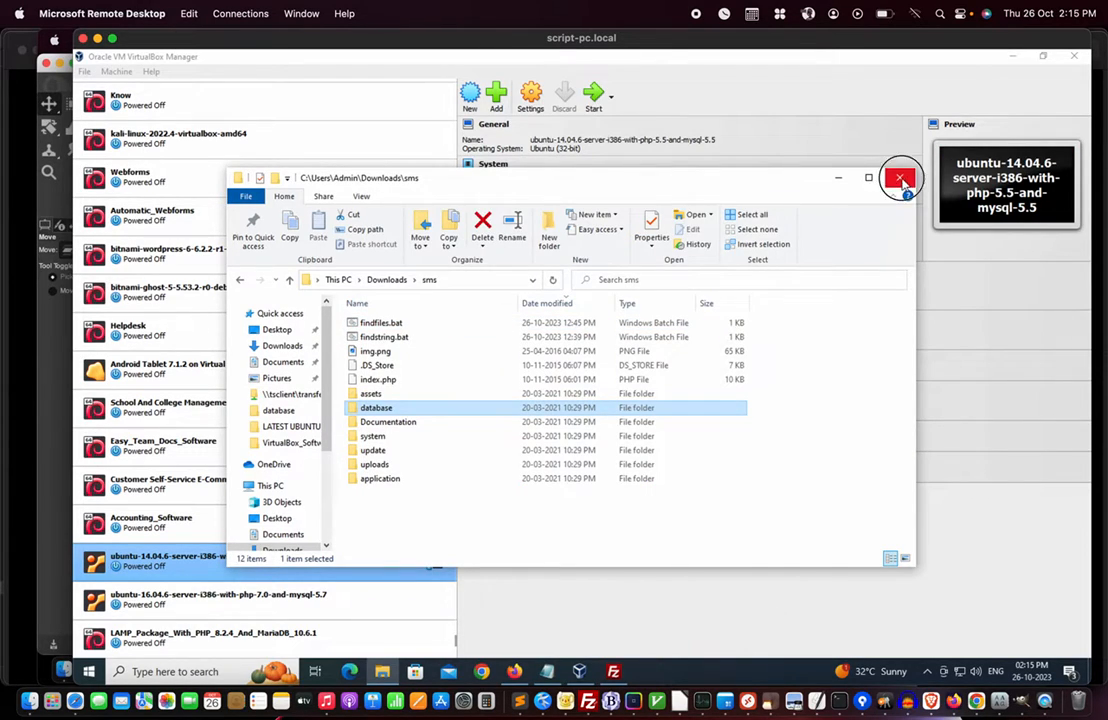
click(900, 178)
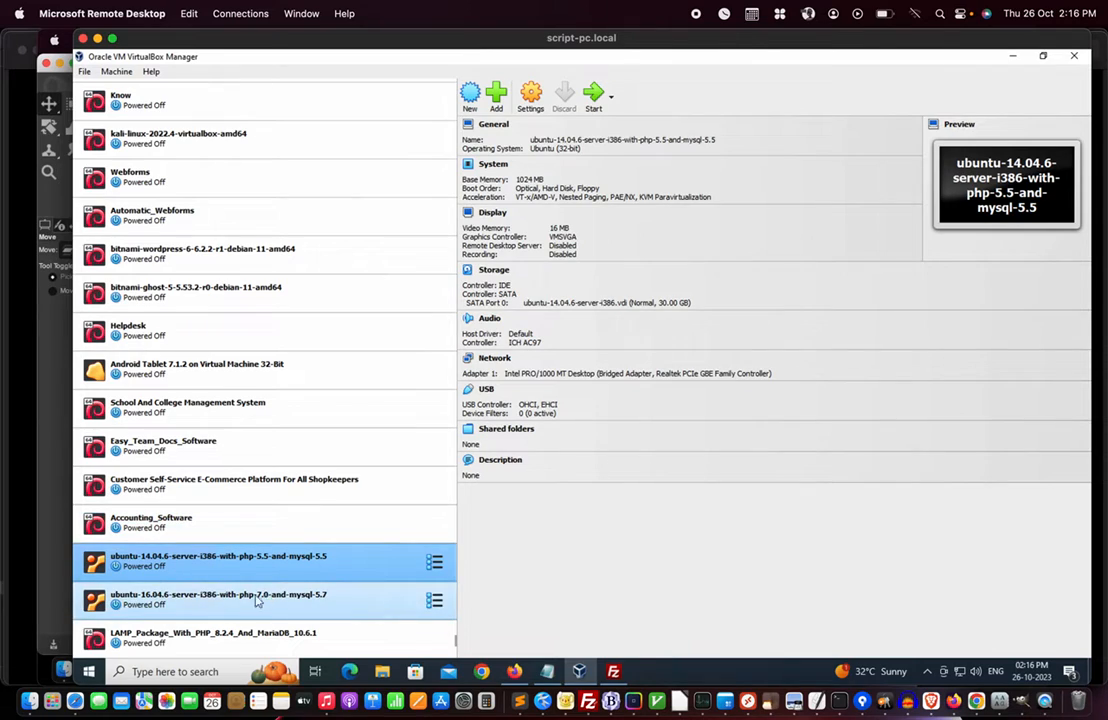
- Inspect the VM's folder and .vdi disk in Explorer, then view the VirtualBox VMs folder and close it
right_click(214, 565)
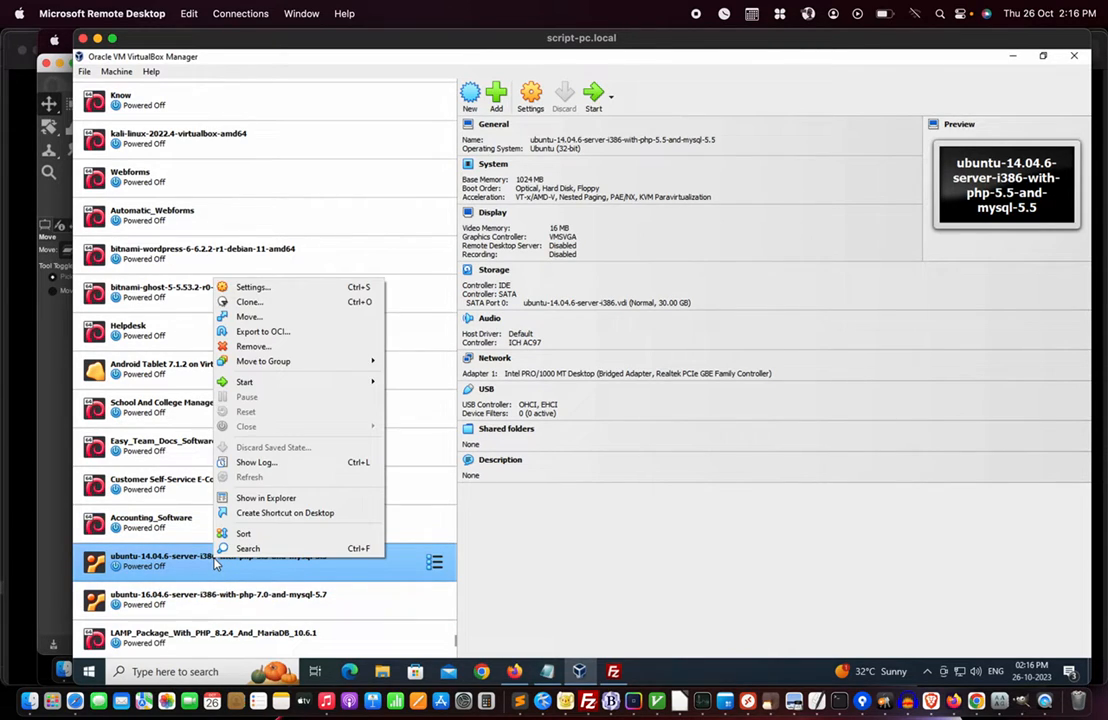
click(268, 499)
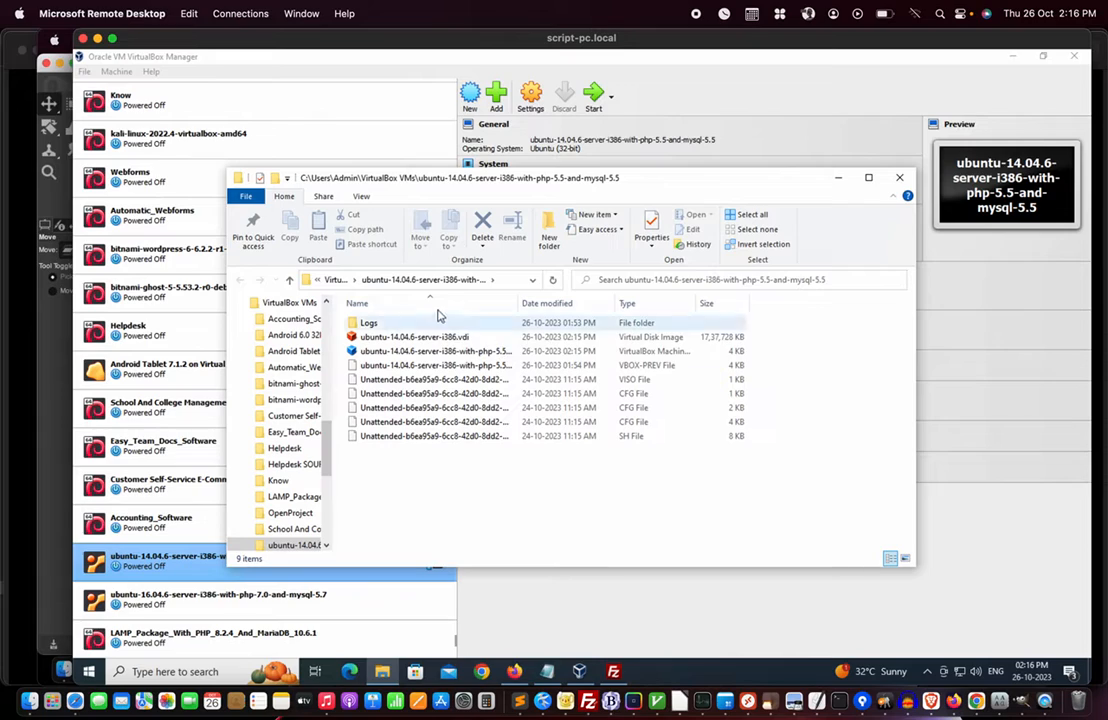
click(460, 340)
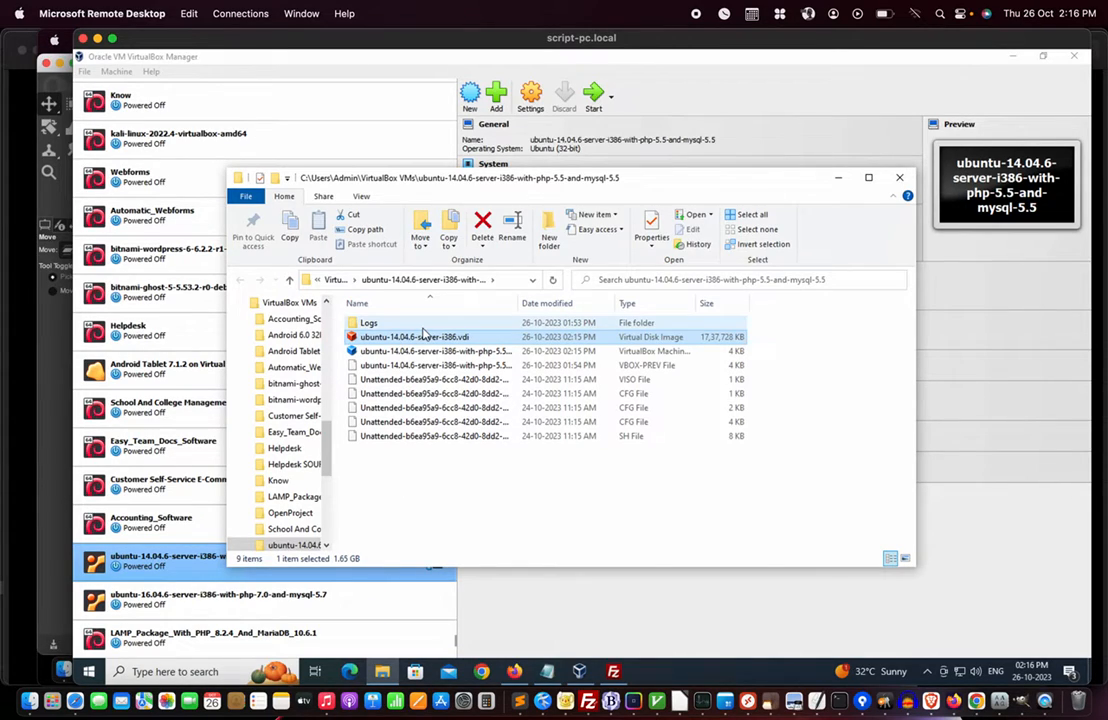
click(289, 280)
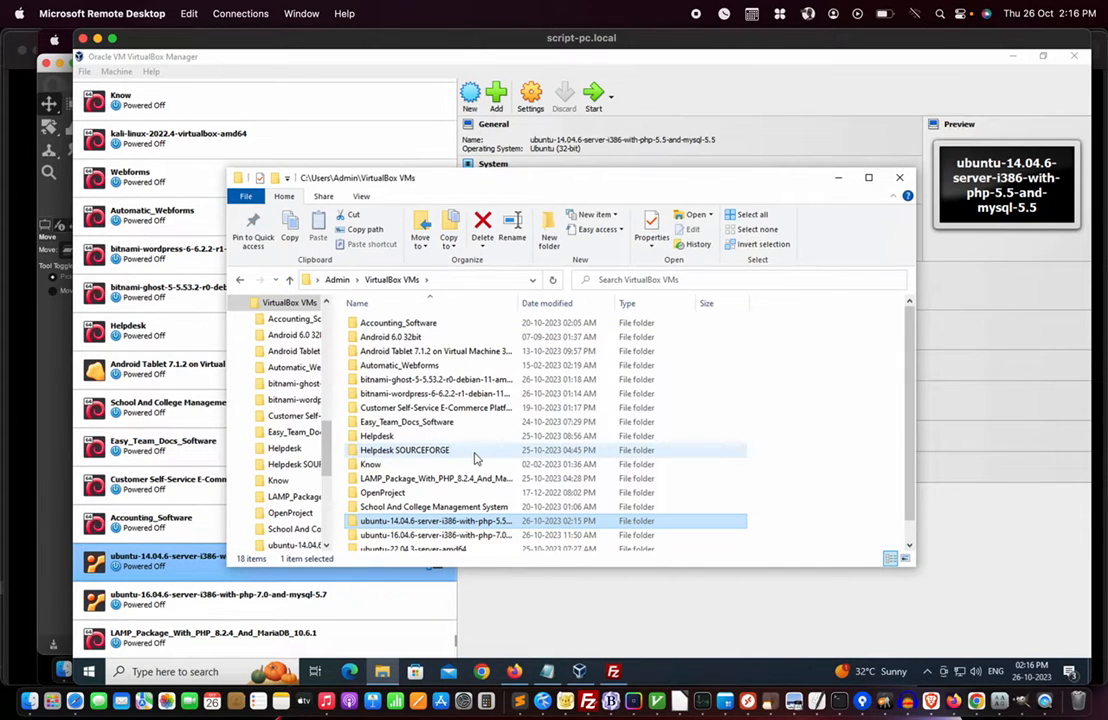
scroll(475, 457, down, 1)
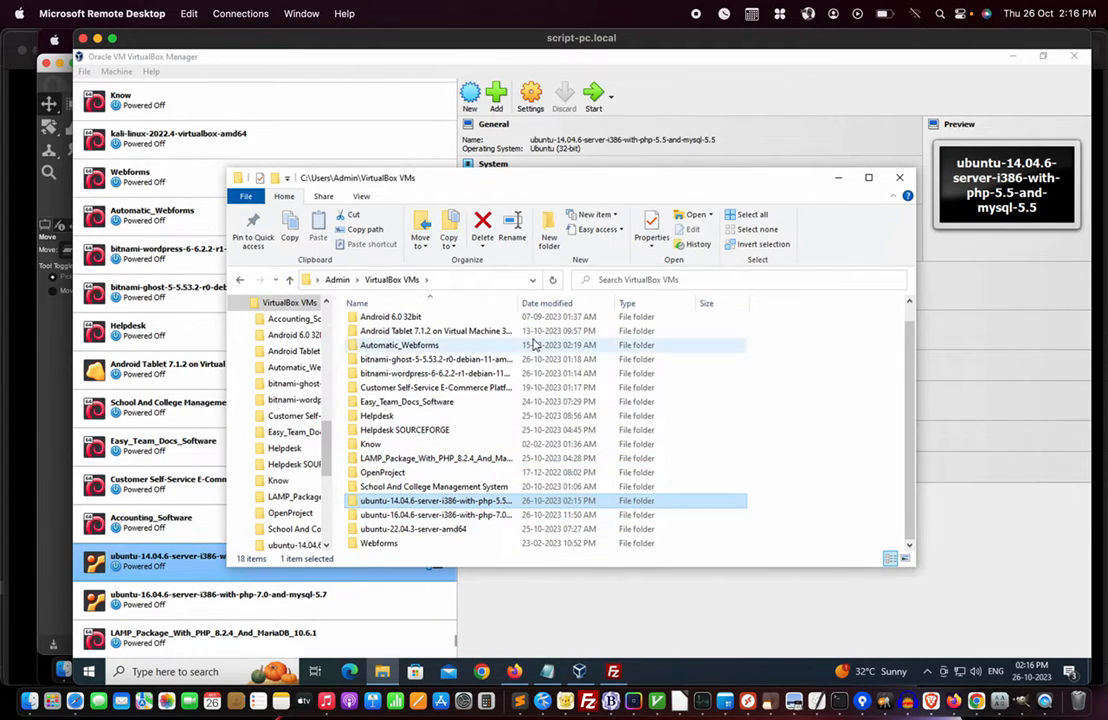
drag(514, 302, 645, 302)
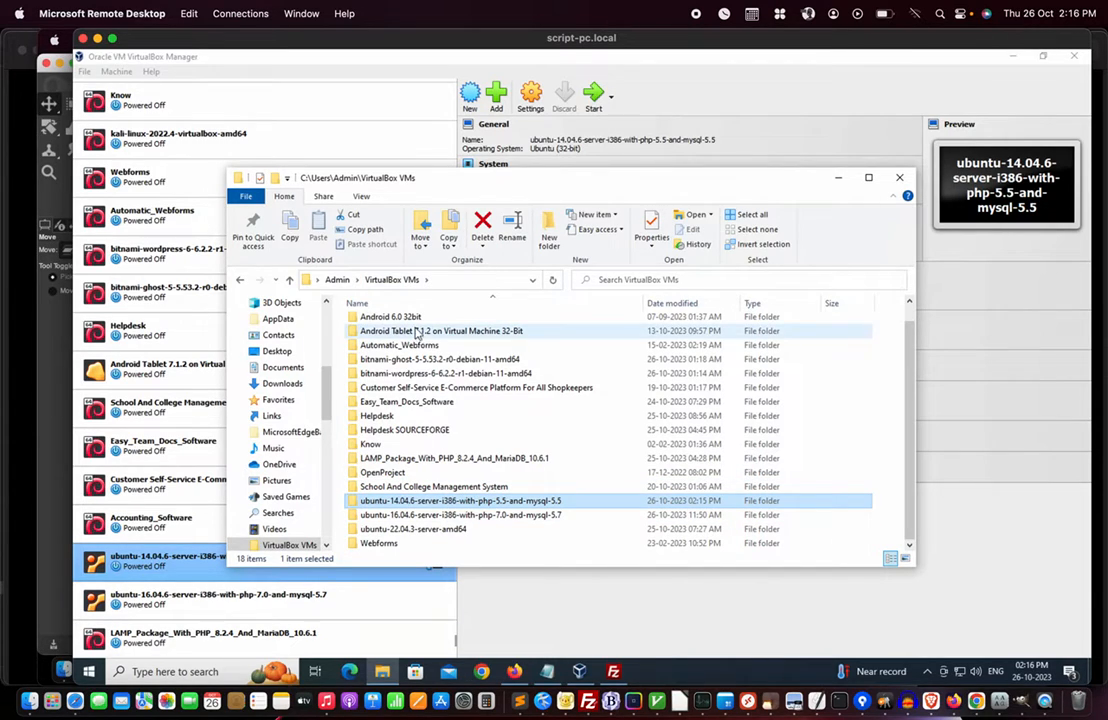
click(899, 177)
scroll(173, 317, up, 2)
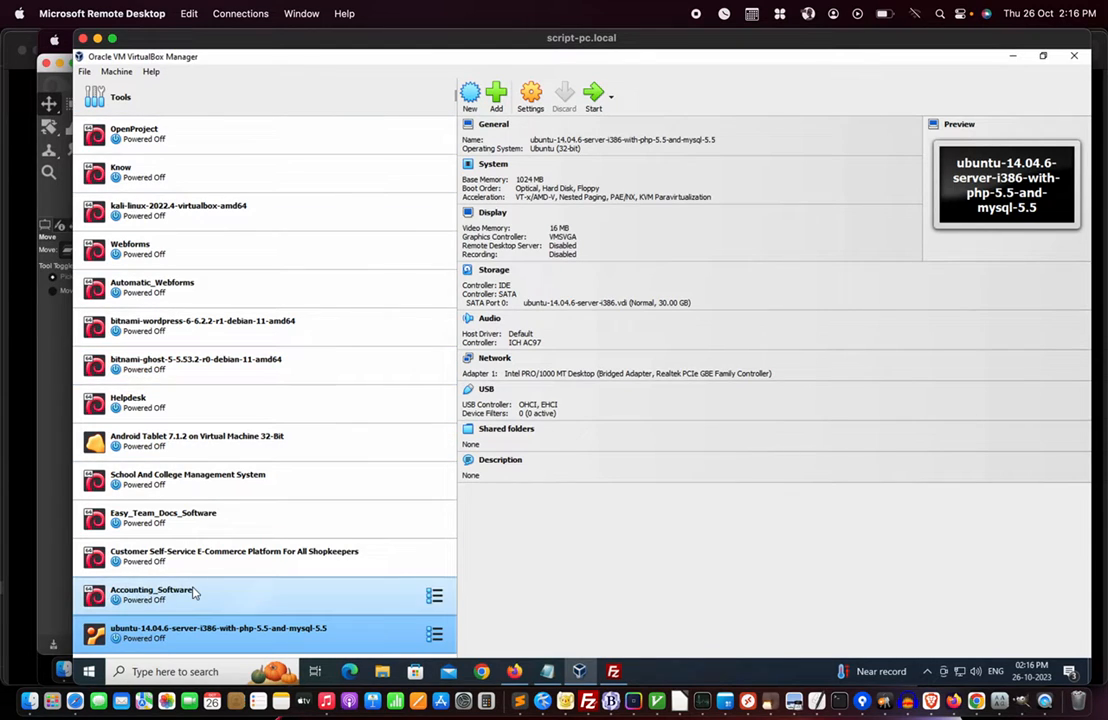
scroll(195, 593, down, 2)
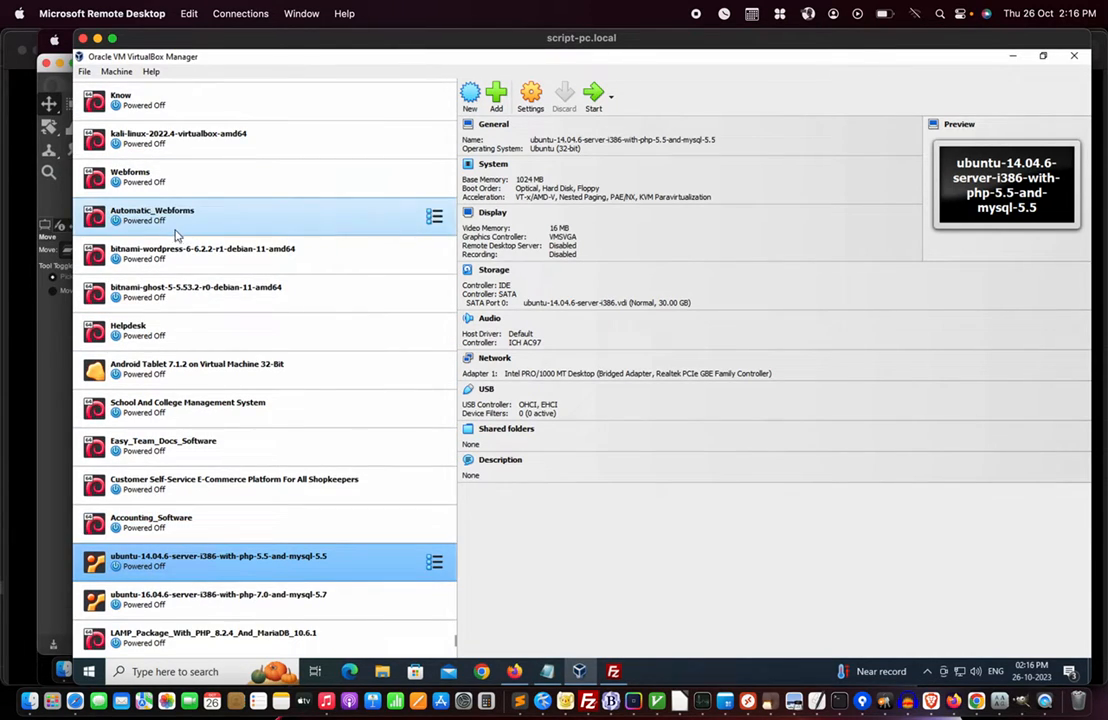
scroll(183, 377, up, 2)
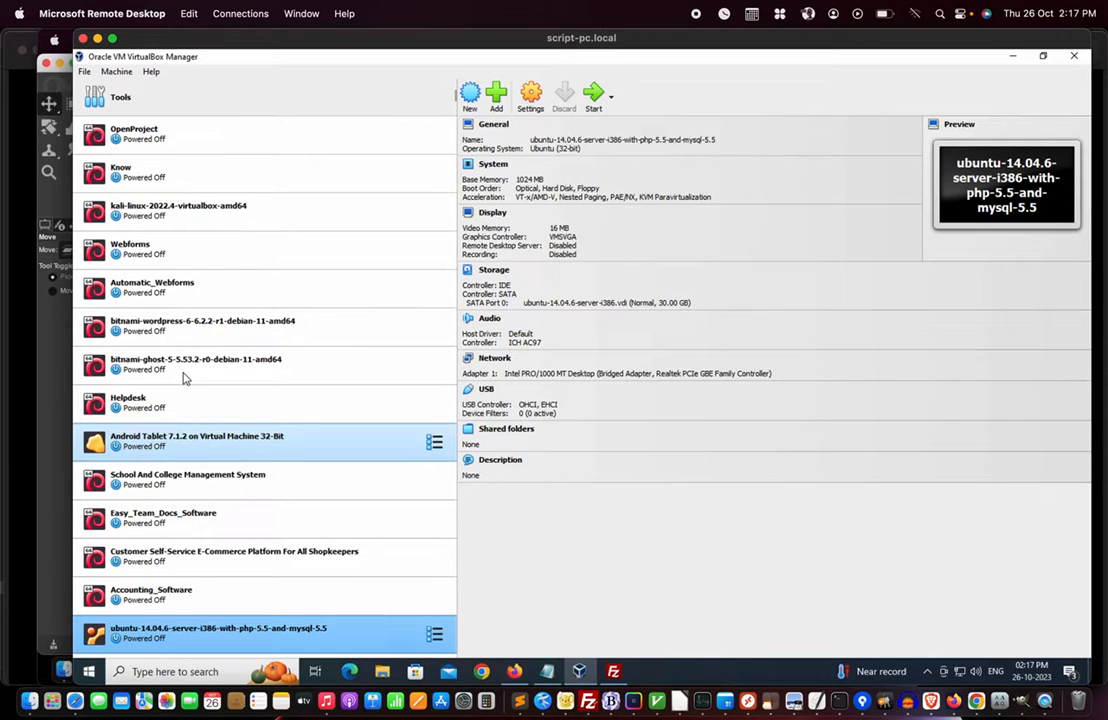
scroll(183, 377, down, 2)
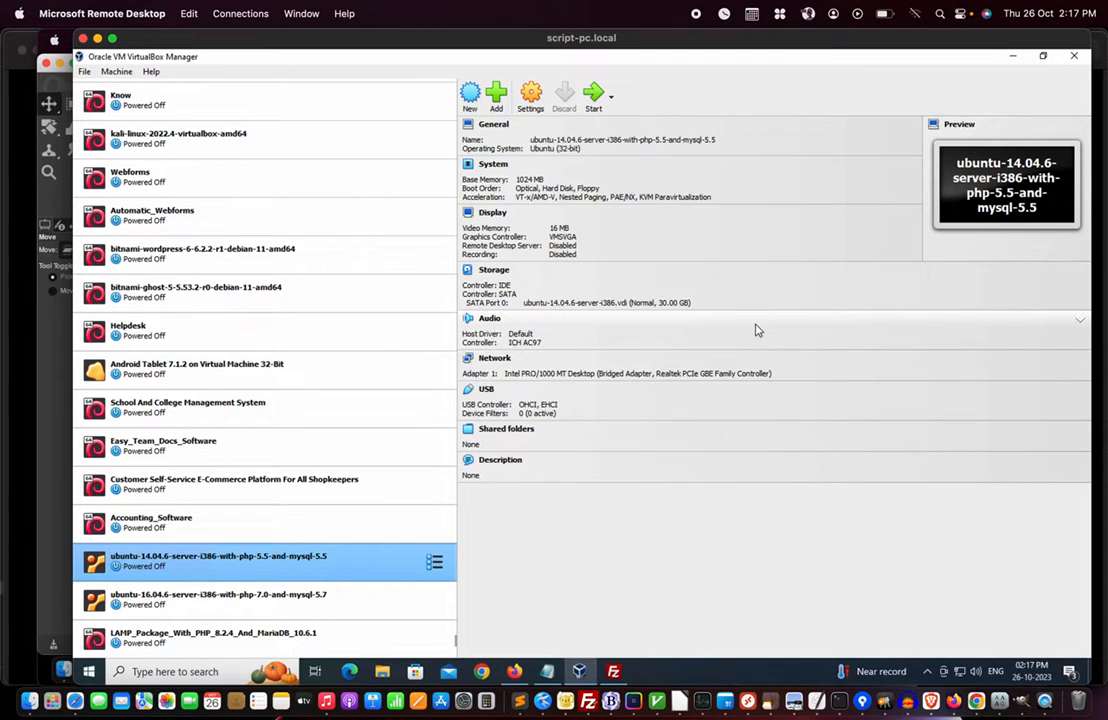
- Search the Start menu for 'putty' and launch PuTTY
click(89, 673)
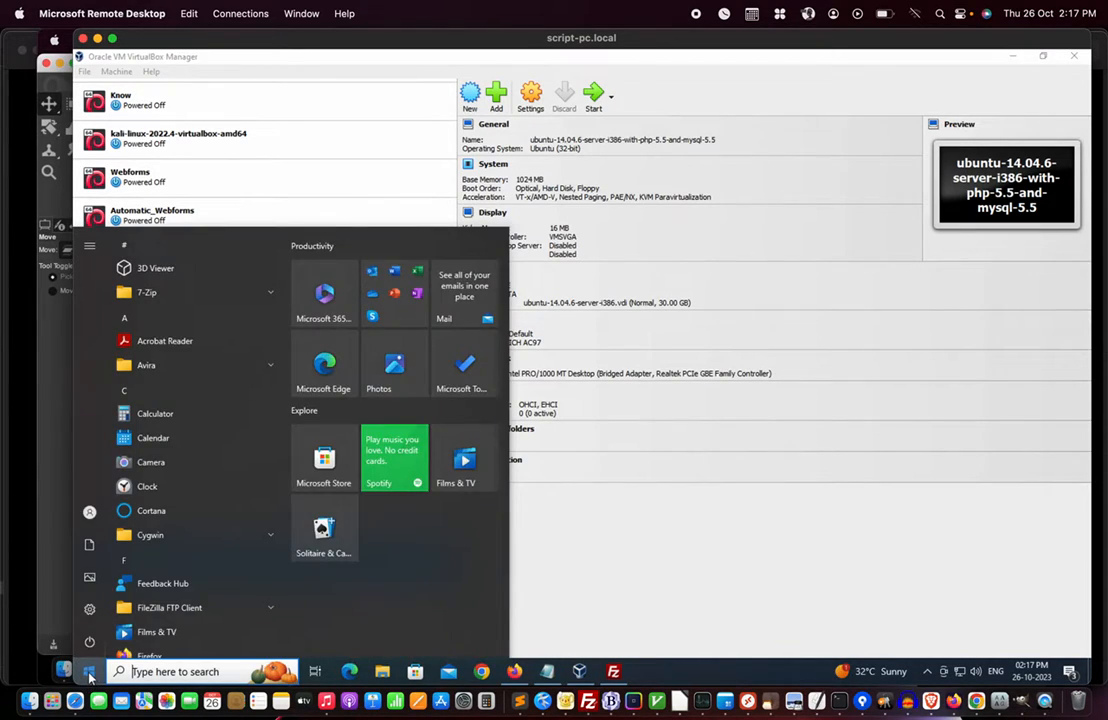
click(141, 671)
text(putty)
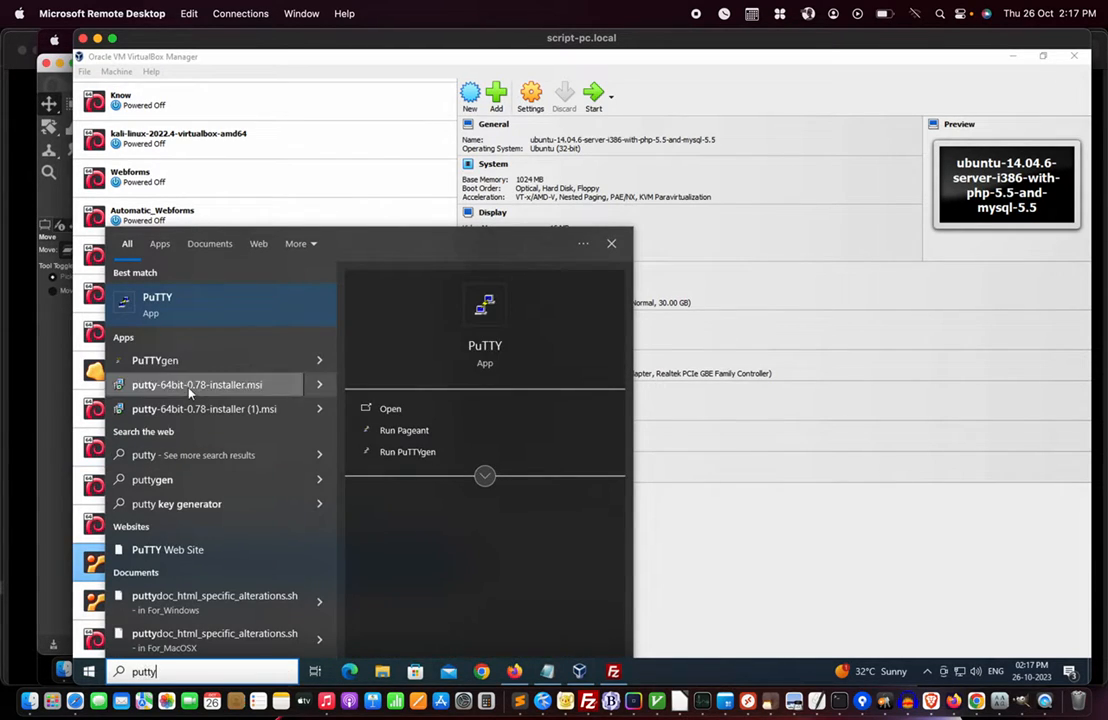
click(140, 304)
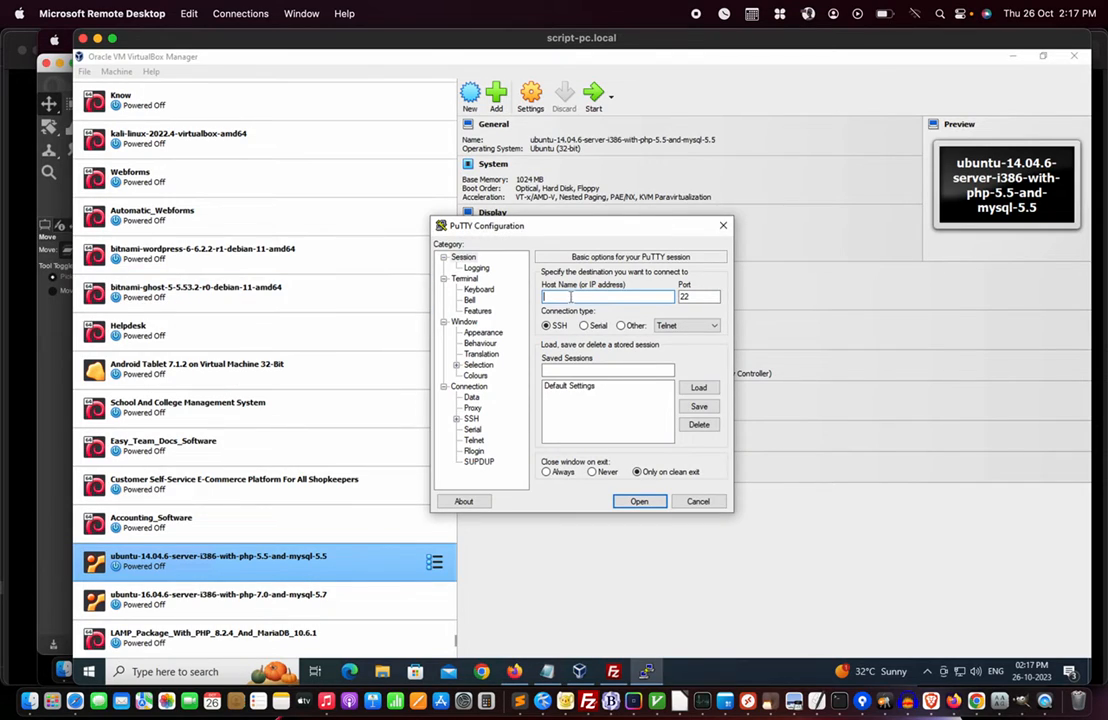
- Enter server.local as PuTTY's host name, then cancel without connecting
click(571, 296)
text(server.local)
click(698, 295)
click(700, 502)
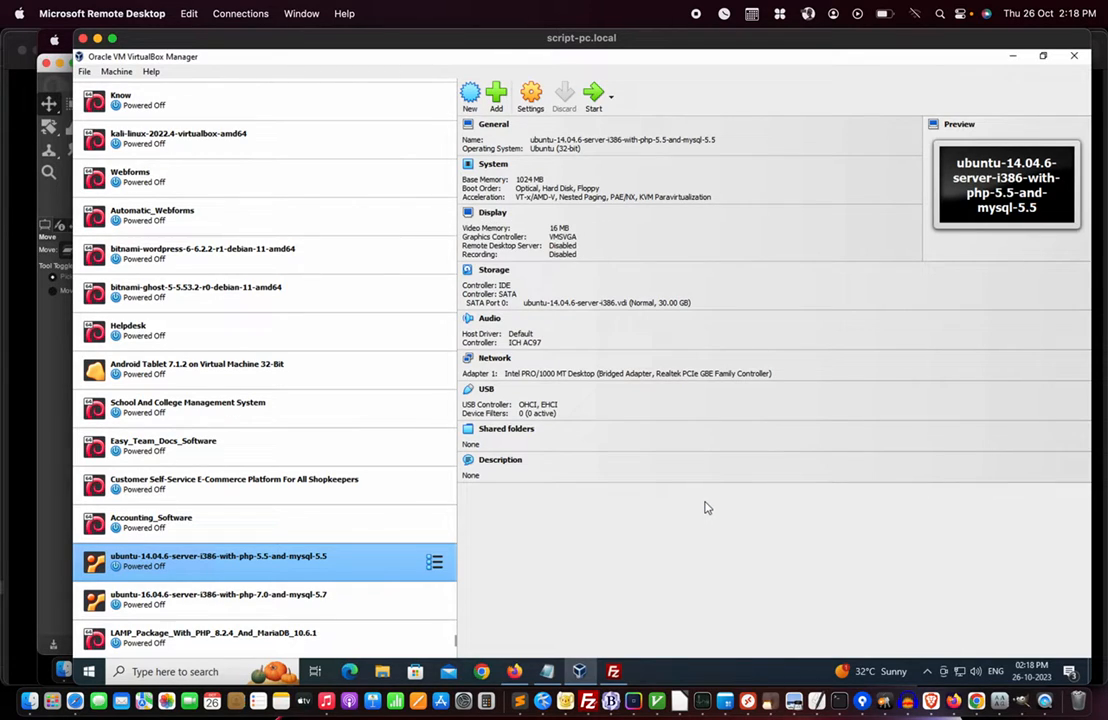